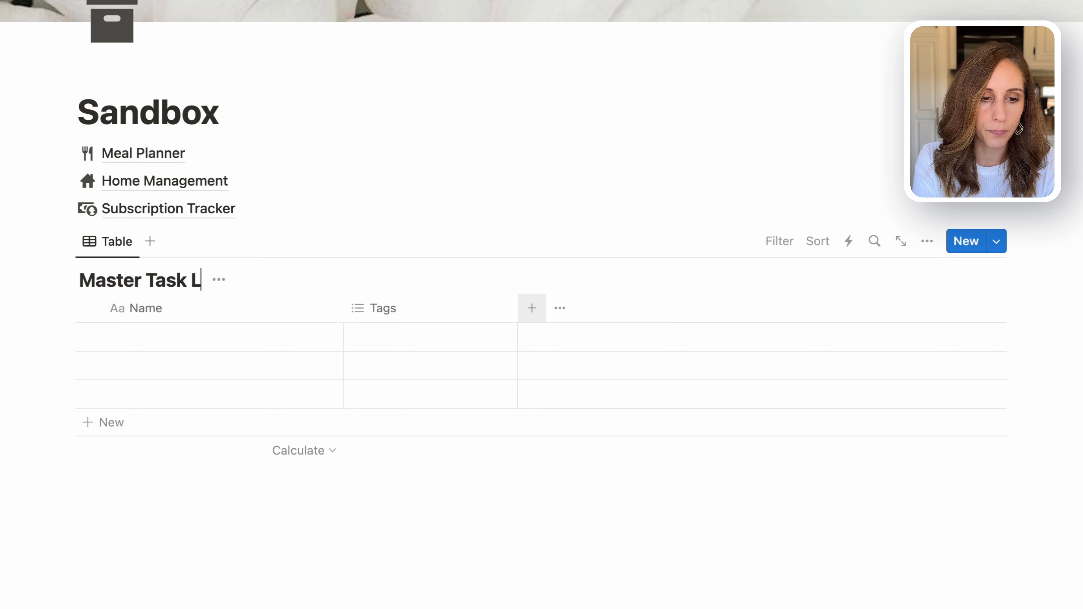
Finish titling the database "Master Task List" and name the first task "Book Lodging for Summer Vacation".
{"action": "type", "text": "ist"}
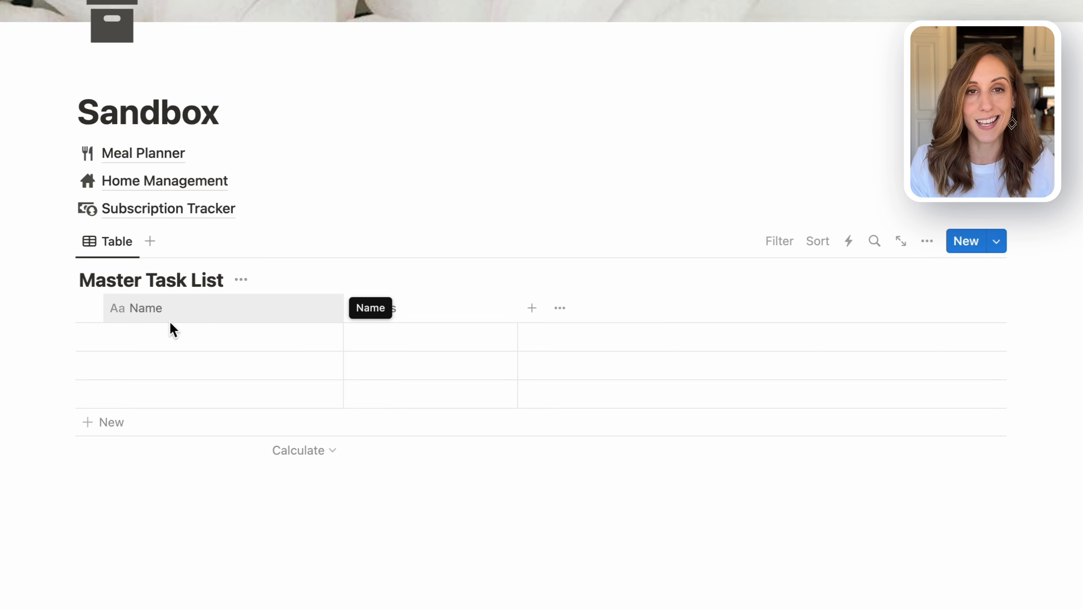
{"action": "left_click", "coordinate": [172, 337]}
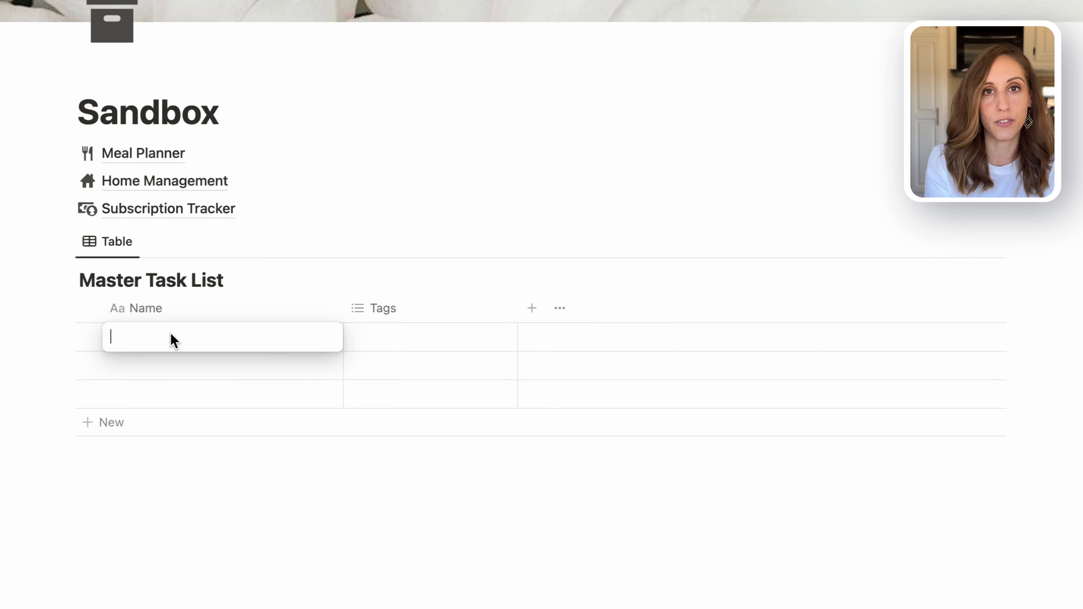
{"action": "type", "text": "Book "}
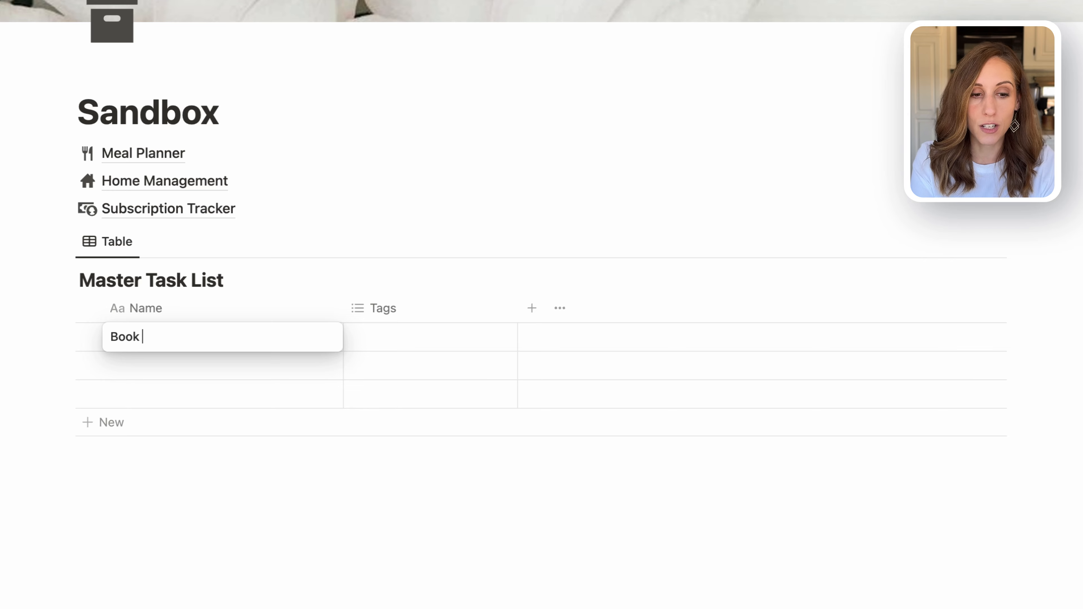
{"action": "type", "text": "Lodging for Summ"}
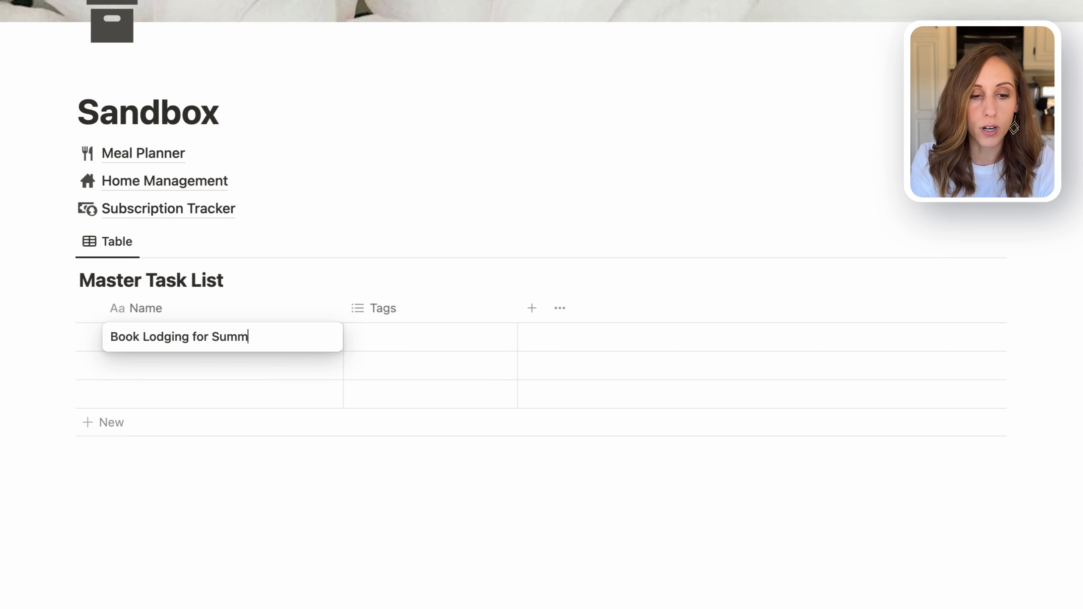
{"action": "type", "text": "er Vacation"}
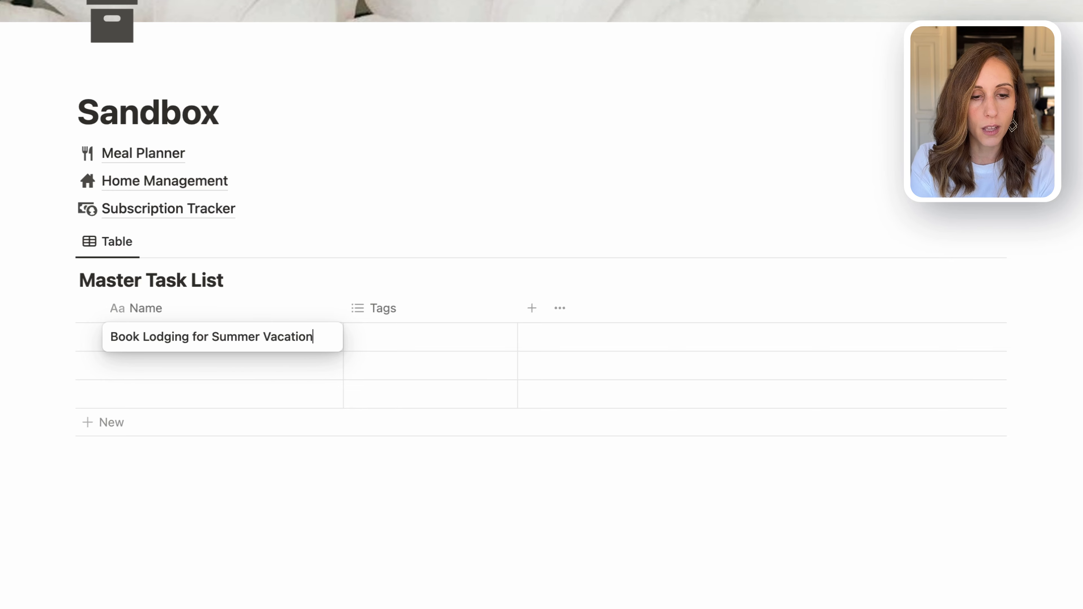
{"action": "key", "text": "Escape"}
Name the tasks in the second and third rows "Water the Plants" and "Meal Plan for the Week".
{"action": "left_click", "coordinate": [160, 380]}
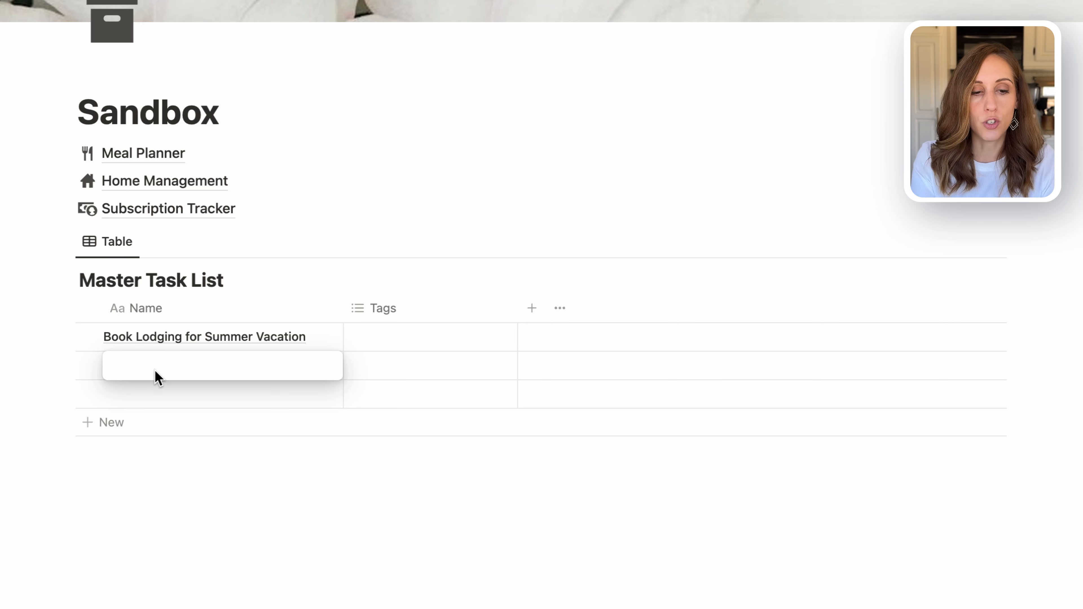
{"action": "type", "text": "Water the"}
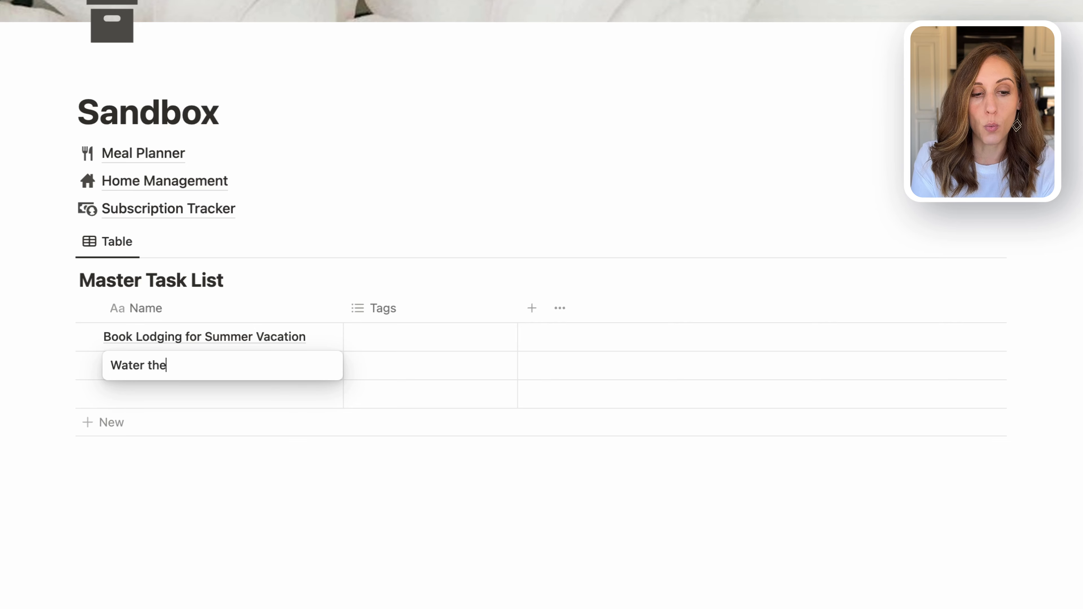
{"action": "type", "text": " Plants"}
{"action": "key", "text": "Escape"}
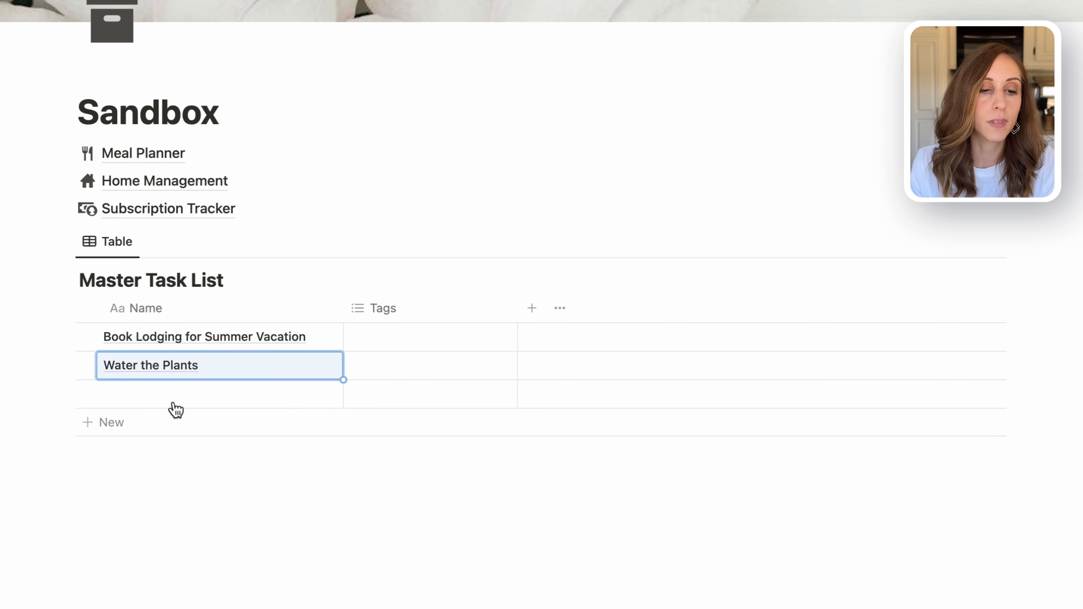
{"action": "key", "text": "Escape"}
{"action": "left_click", "coordinate": [168, 399]}
{"action": "type", "text": "Meal Plan for the Week"}
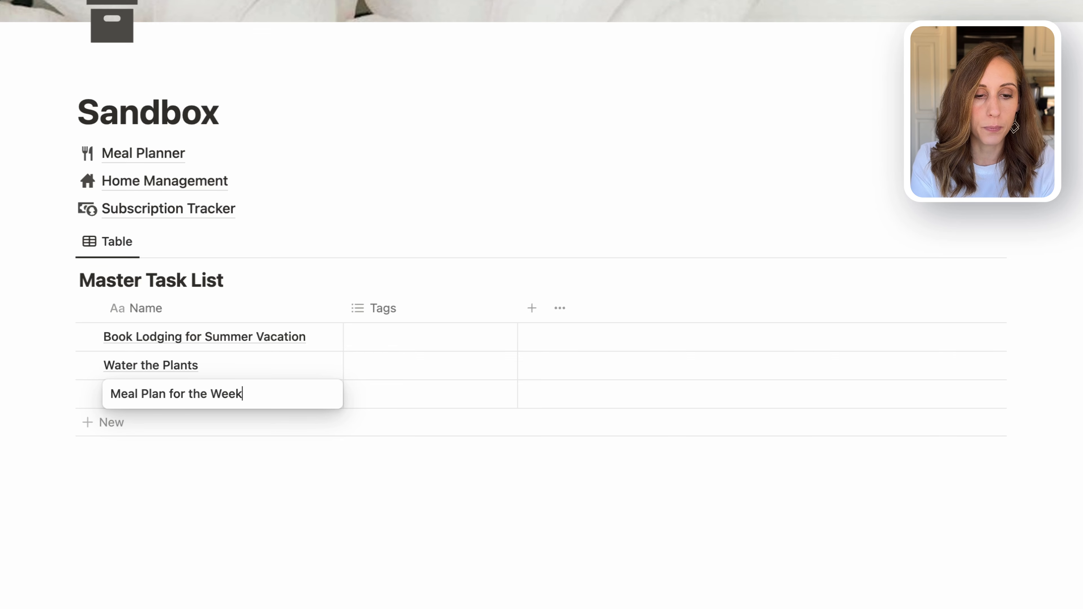
{"action": "key", "text": "Escape"}
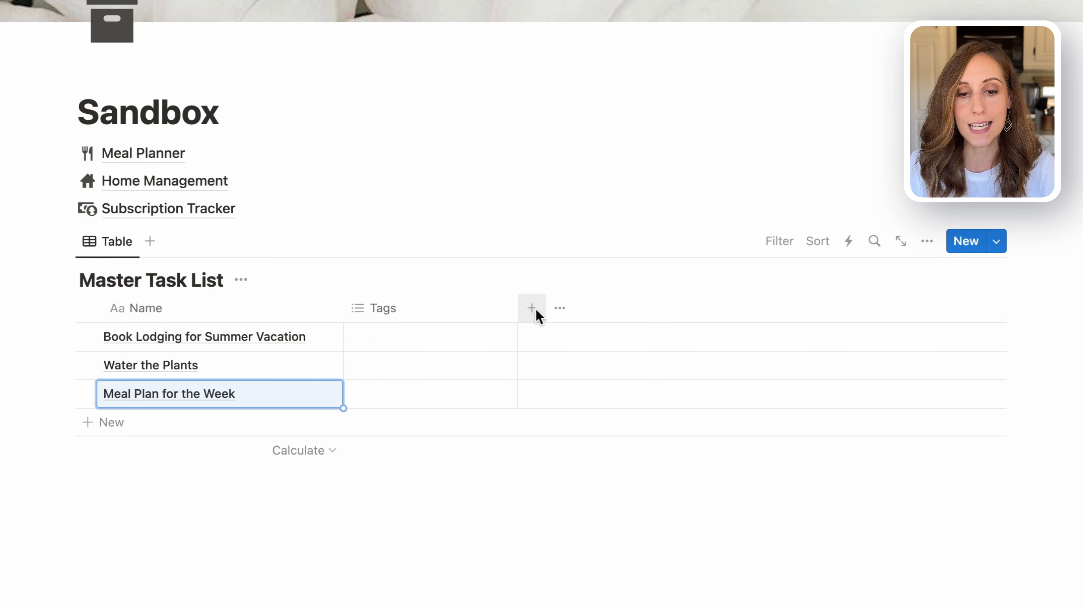
Change the Tags property of the task table to the Date type and rename it "Date".
{"action": "left_click", "coordinate": [406, 312]}
{"action": "left_click", "coordinate": [411, 377]}
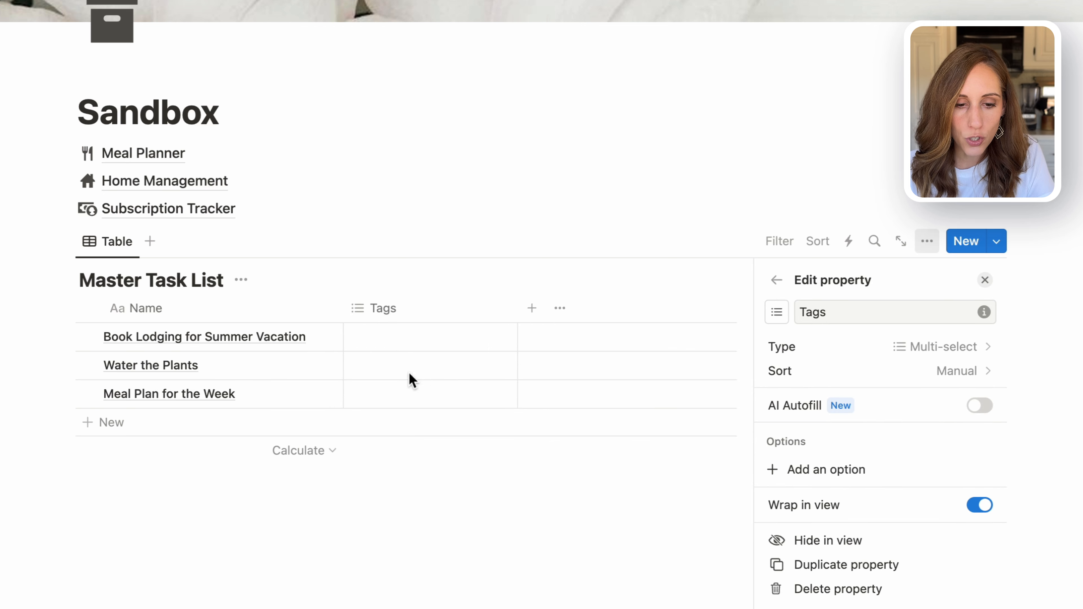
{"action": "left_click", "coordinate": [977, 350]}
{"action": "left_click", "coordinate": [840, 500]}
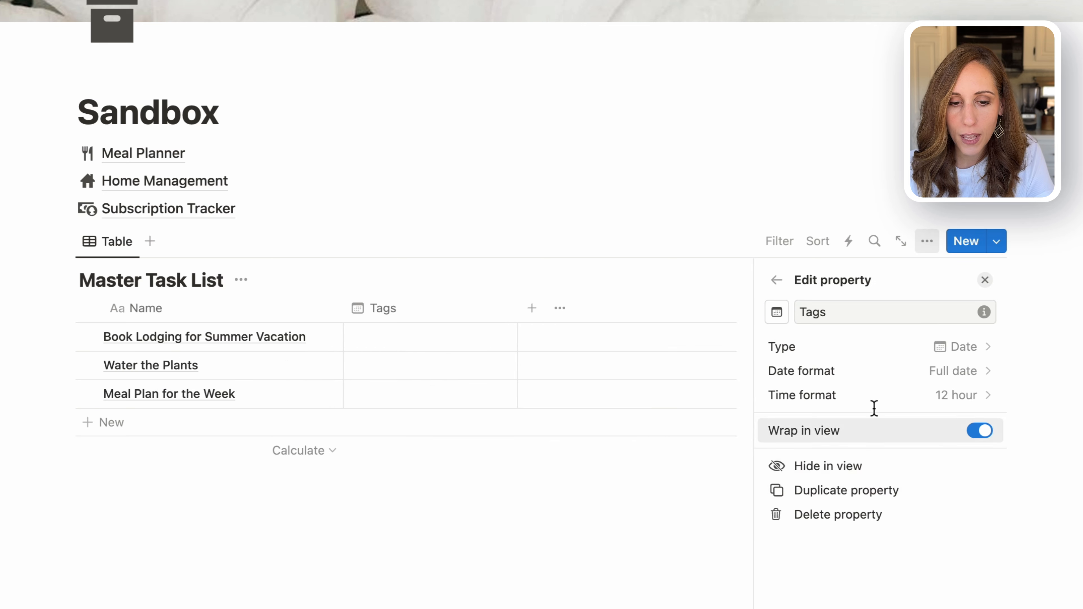
{"action": "double_click", "coordinate": [797, 311]}
{"action": "type", "text": "Date"}
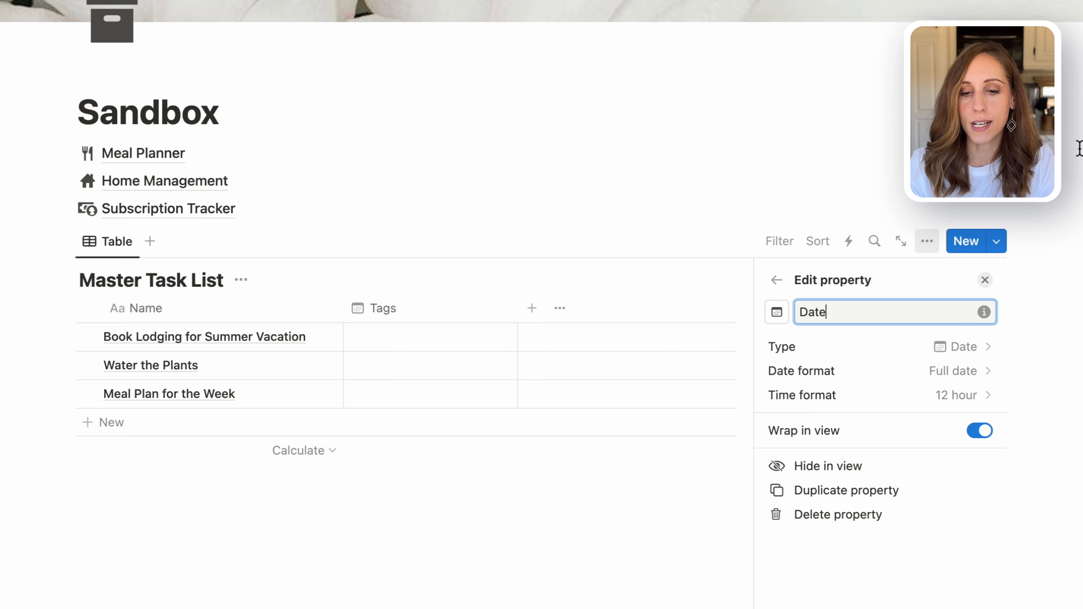
{"action": "left_click", "coordinate": [822, 194]}
Set the dates to April 30, 2024 for the lodging task, April 24 for watering plants and April 23 for meal planning.
{"action": "left_click", "coordinate": [411, 351]}
{"action": "left_click", "coordinate": [432, 417]}
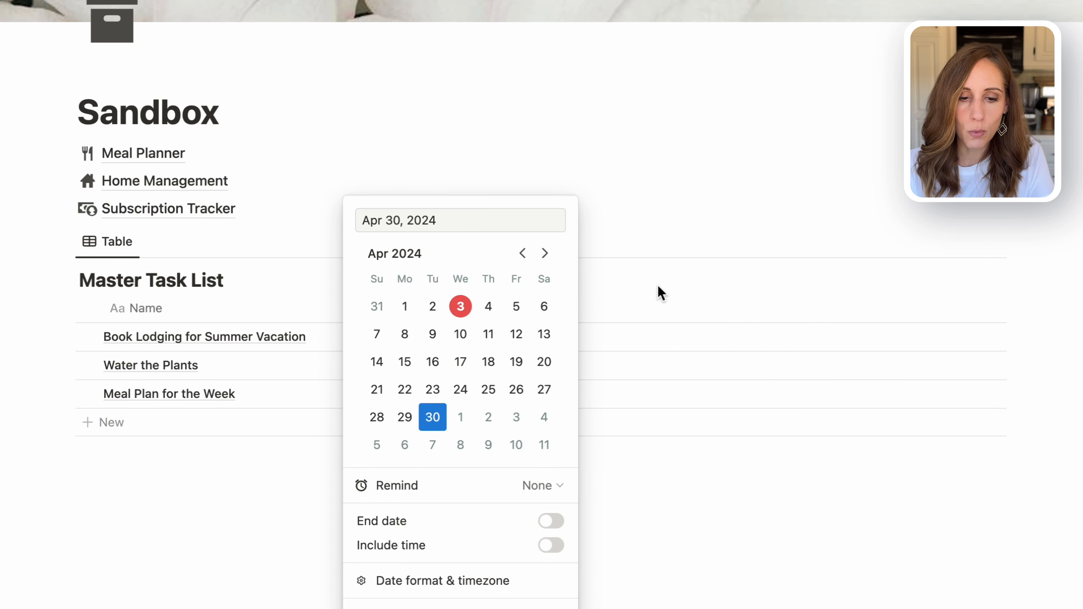
{"action": "key", "text": "Escape"}
{"action": "left_click", "coordinate": [450, 363]}
{"action": "left_click", "coordinate": [460, 389]}
{"action": "key", "text": "Escape"}
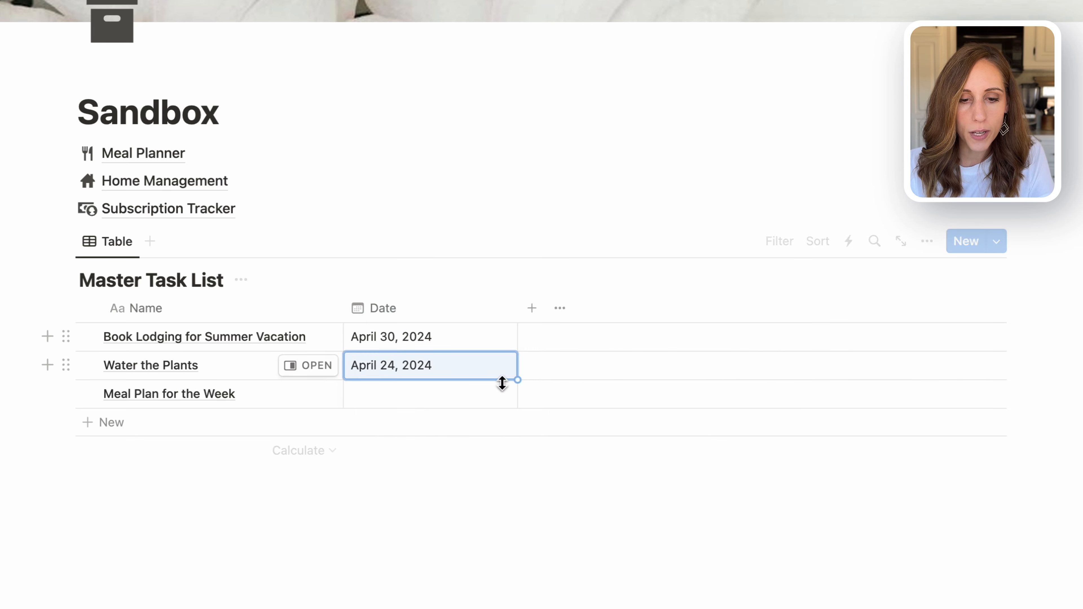
{"action": "left_click", "coordinate": [465, 395]}
{"action": "left_click", "coordinate": [433, 389]}
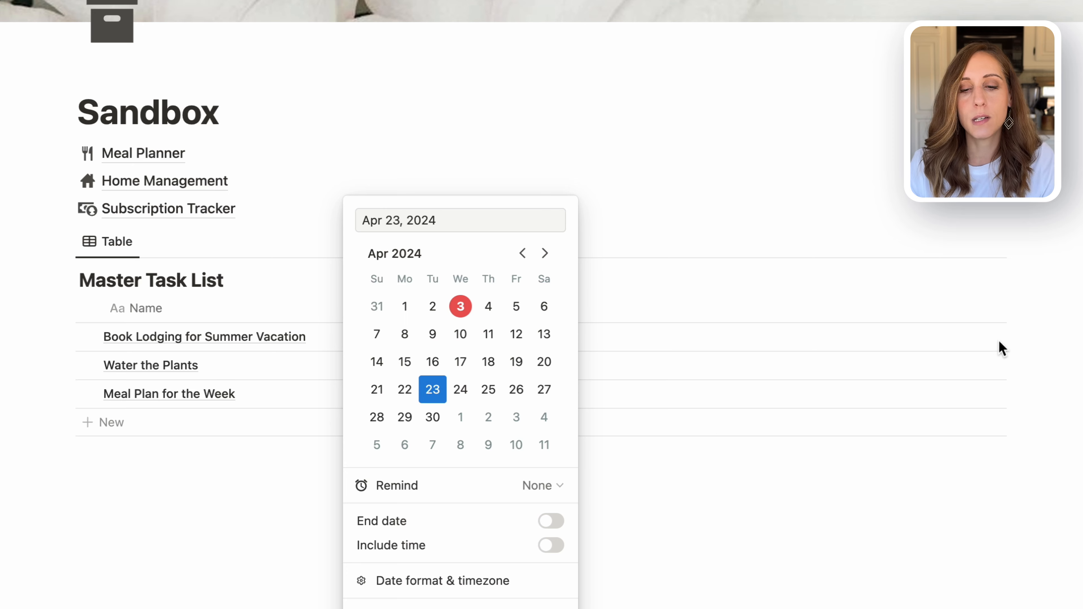
{"action": "key", "text": "Escape"}
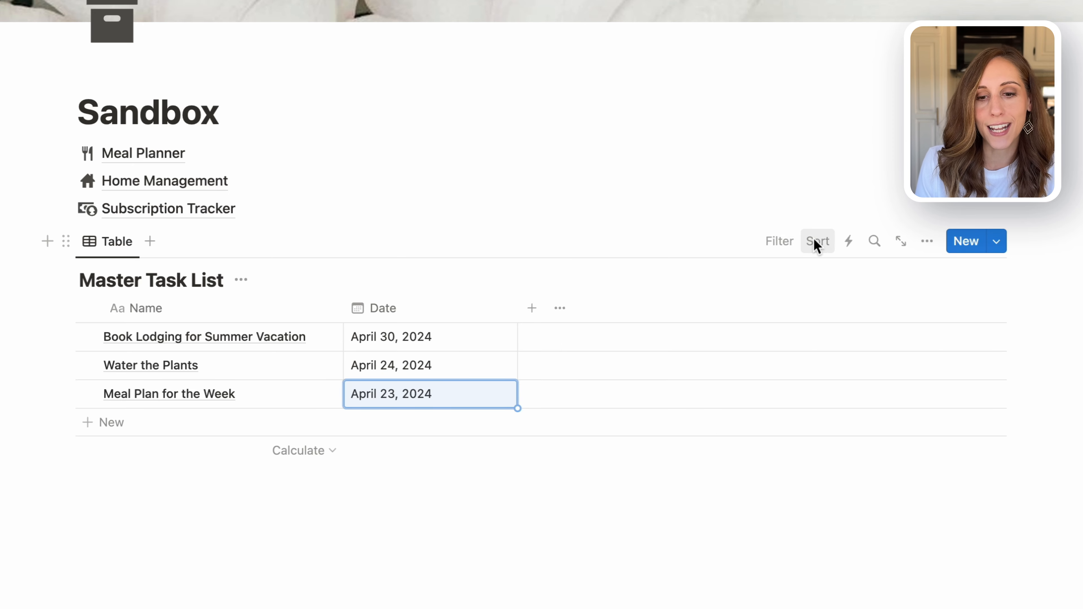
Sort the Master Task List by Date in ascending order.
{"action": "left_click", "coordinate": [818, 239]}
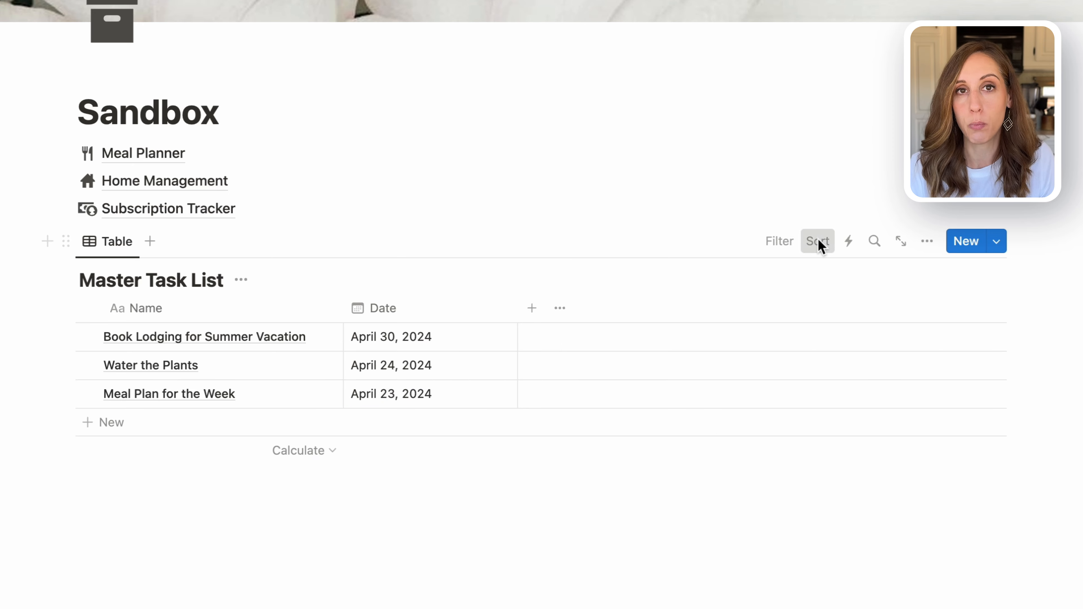
{"action": "left_click", "coordinate": [742, 339]}
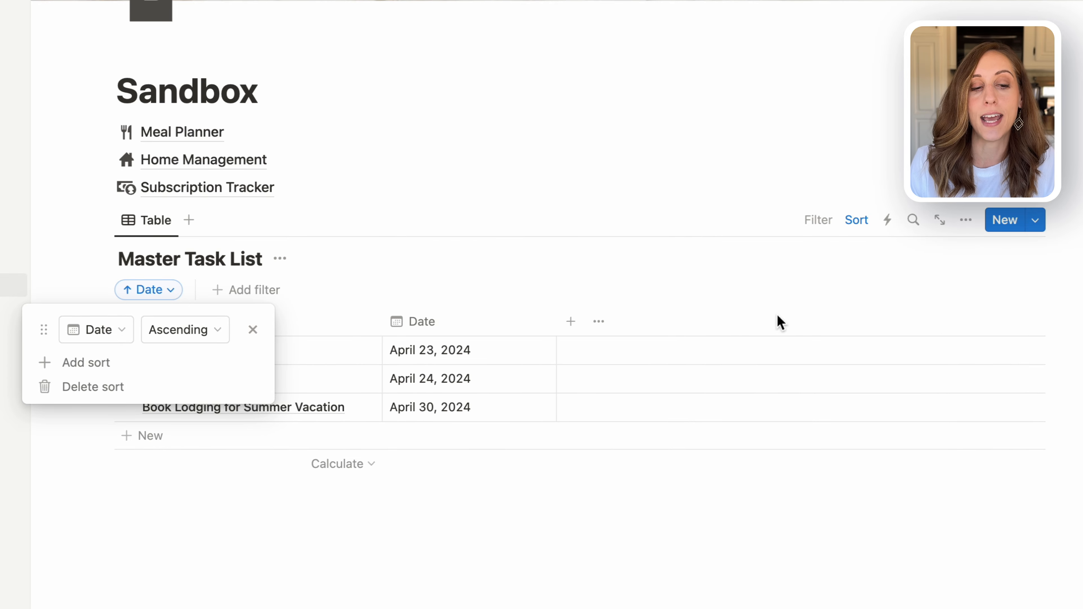
{"action": "left_click", "coordinate": [779, 322]}
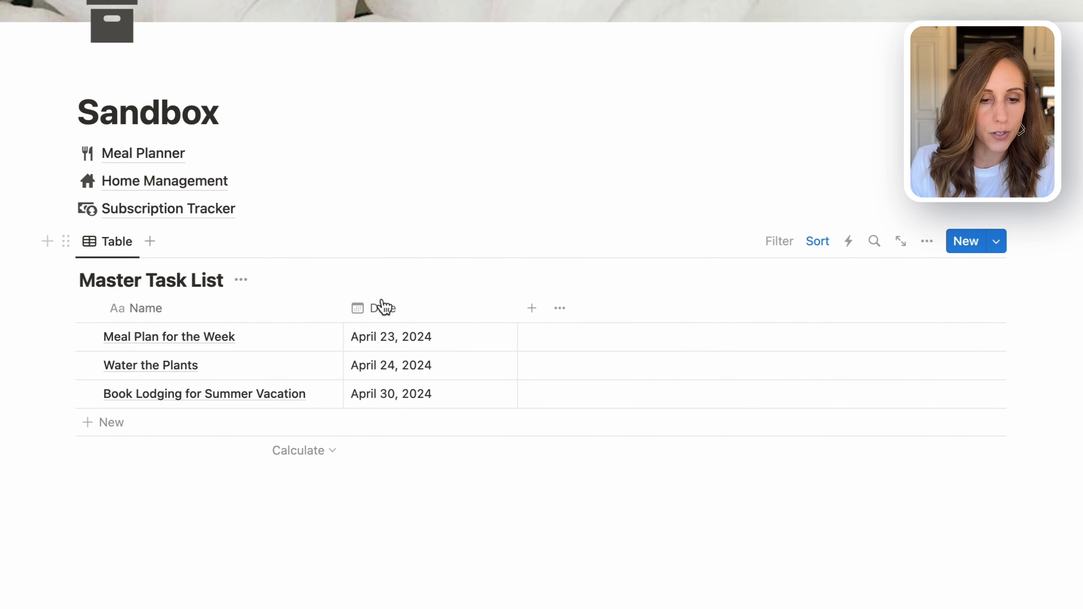
Move the Date column in front of the Name column and narrow it to fit the dates.
{"action": "left_click_drag", "start_coordinate": [416, 312], "coordinate": [162, 310]}
{"action": "left_click_drag", "start_coordinate": [279, 305], "coordinate": [214, 307]}
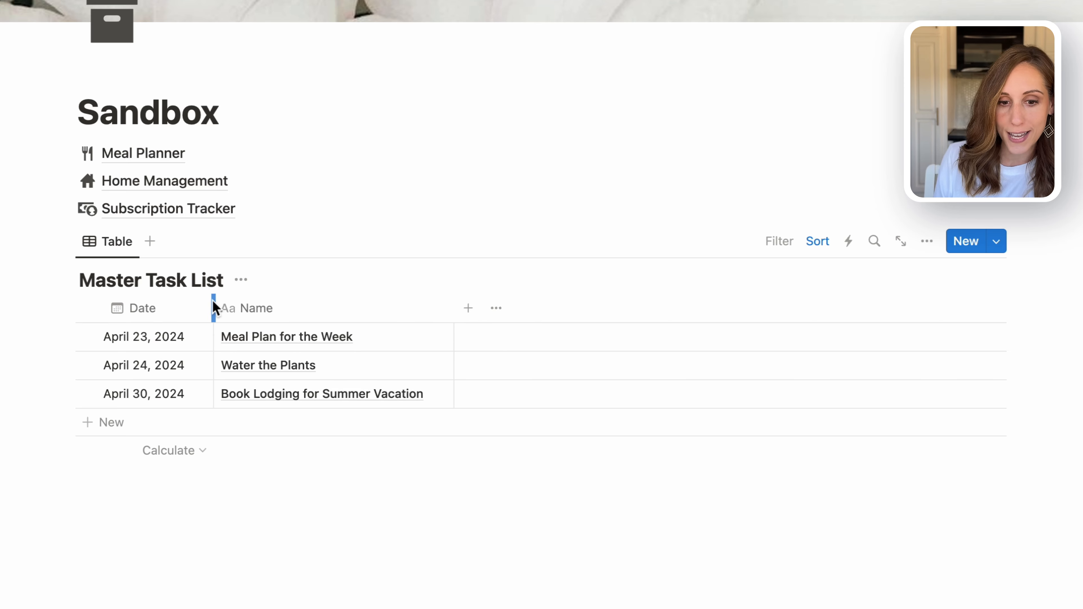
Add a Select property to the Master Task List and name it "Category".
{"action": "left_click", "coordinate": [468, 308]}
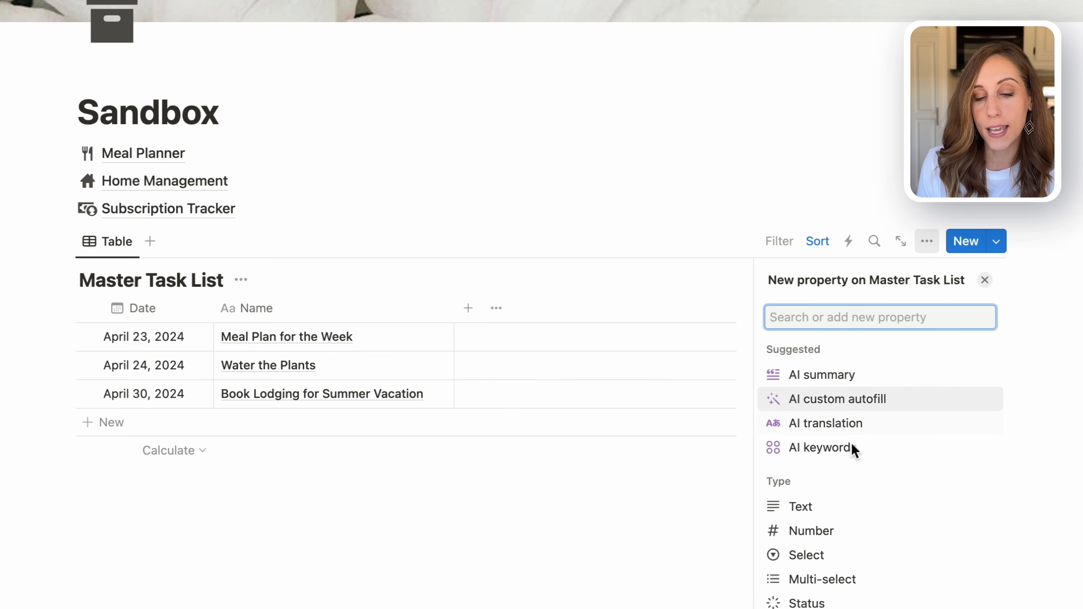
{"action": "scroll", "coordinate": [851, 456], "scroll_direction": "down", "scroll_amount": 1}
{"action": "scroll", "coordinate": [851, 452], "scroll_direction": "down", "scroll_amount": 2}
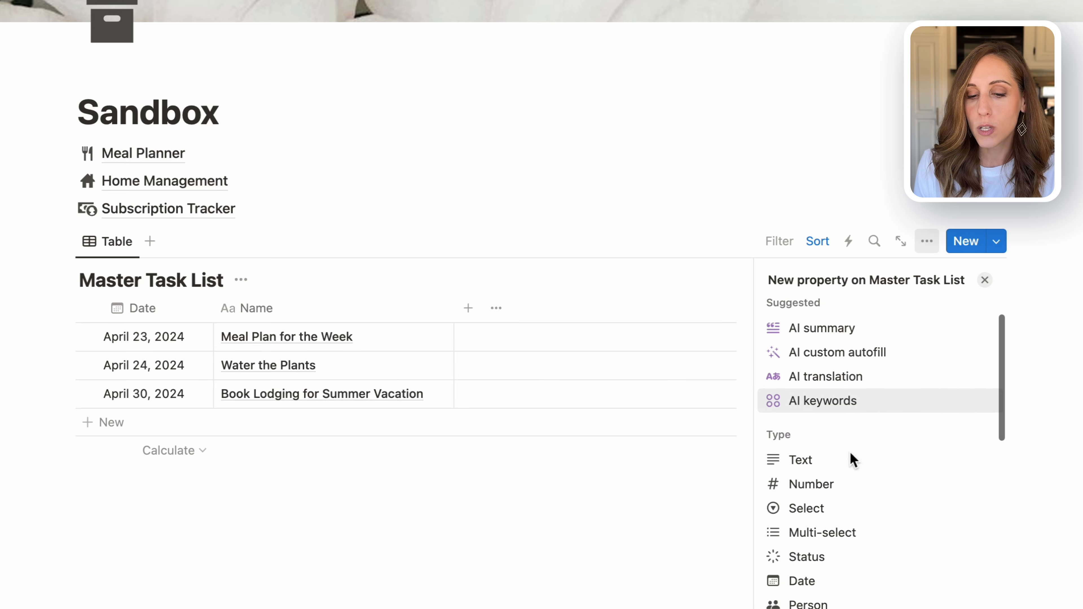
{"action": "left_click", "coordinate": [799, 502]}
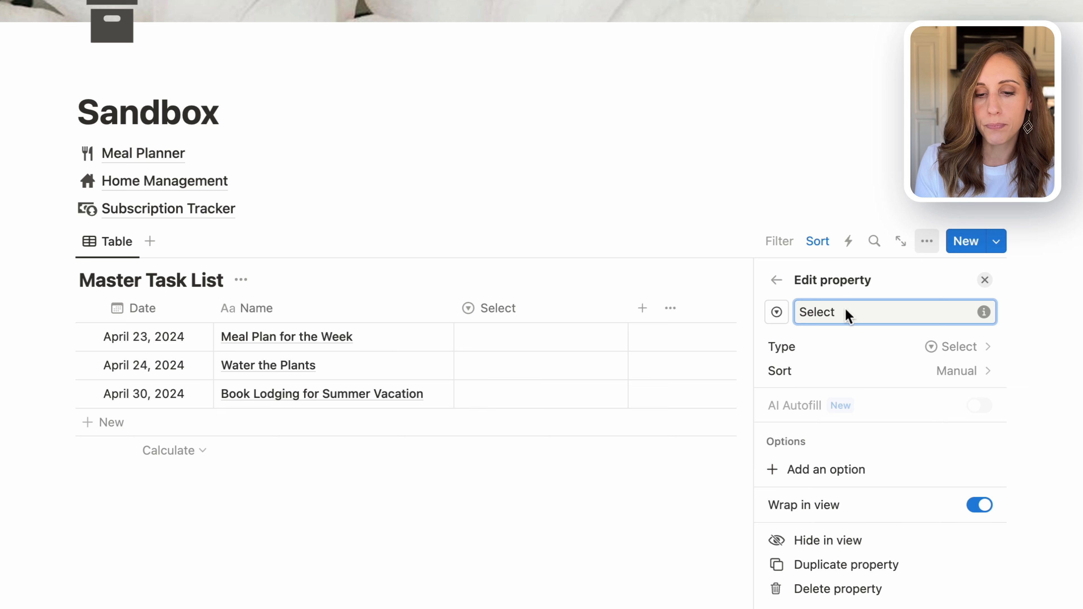
{"action": "double_click", "coordinate": [806, 311]}
{"action": "type", "text": "Category"}
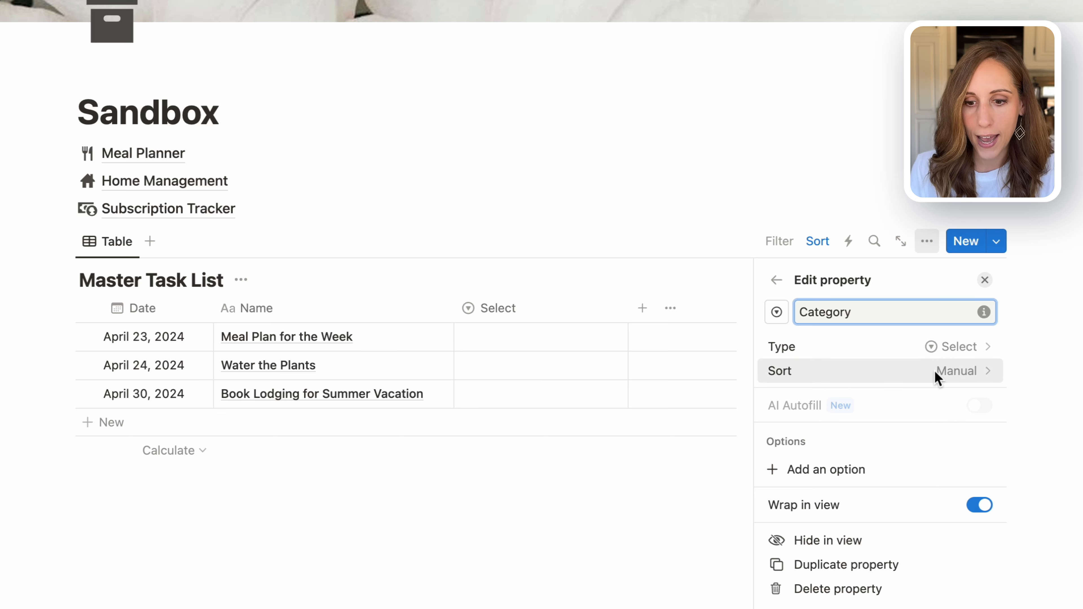
Add the options Work, Home, School and Freelance to the Category property and close its settings.
{"action": "left_click", "coordinate": [808, 475]}
{"action": "type", "text": "Work"}
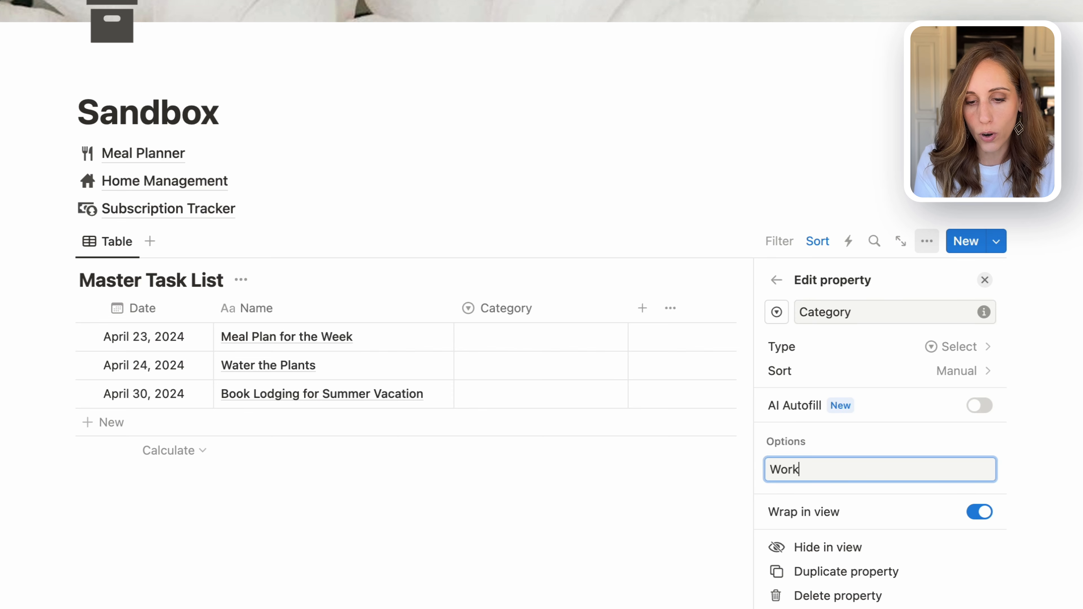
{"action": "key", "text": "Return"}
{"action": "type", "text": "Home"}
{"action": "key", "text": "Return"}
{"action": "type", "text": "S"}
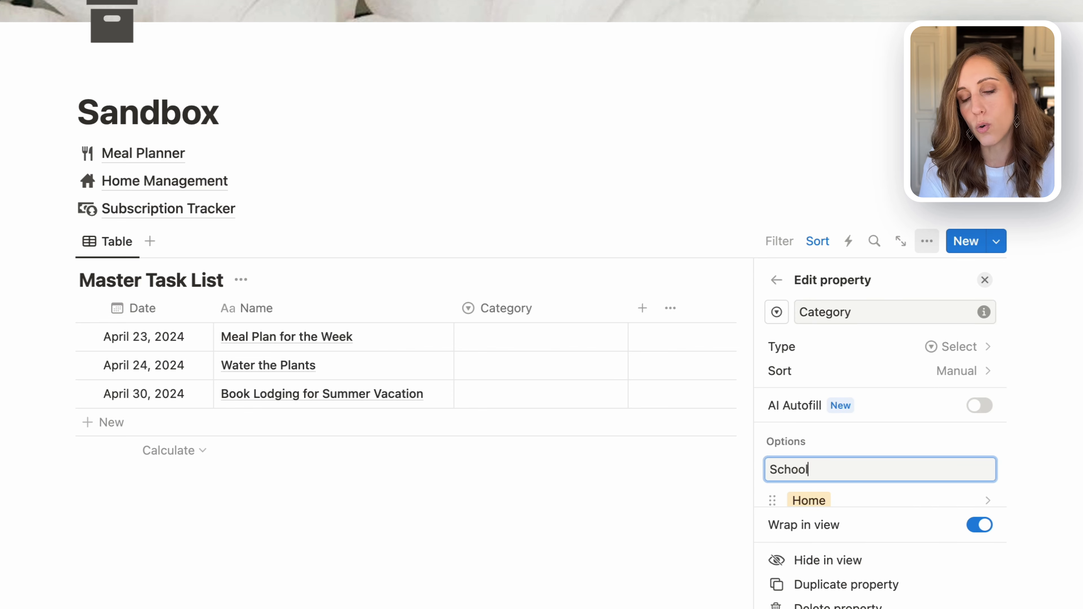
{"action": "type", "text": "chool"}
{"action": "key", "text": "Return"}
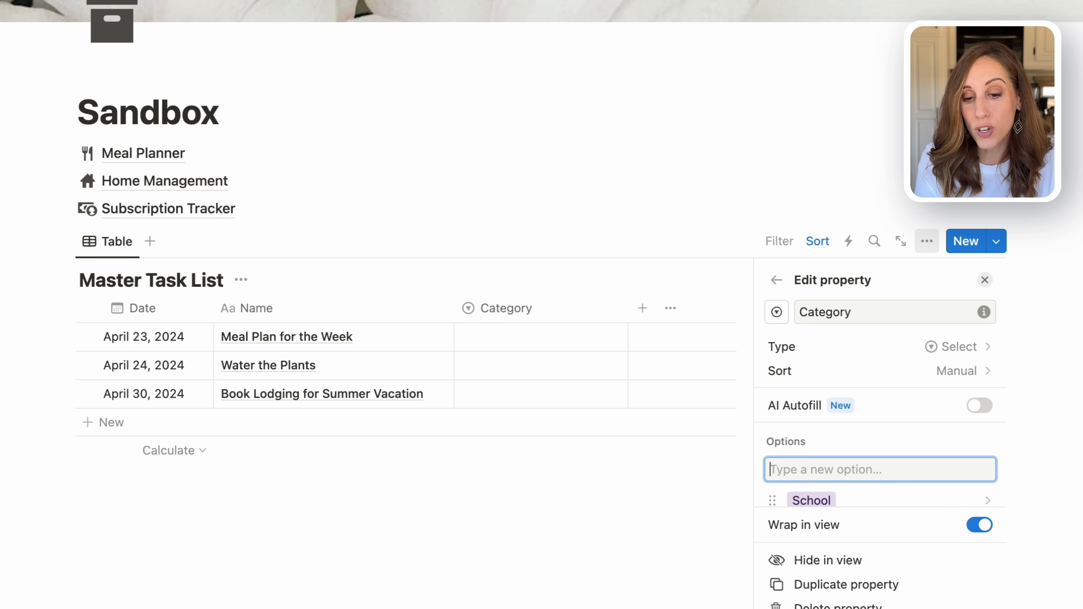
{"action": "type", "text": "Freelance"}
{"action": "key", "text": "Return"}
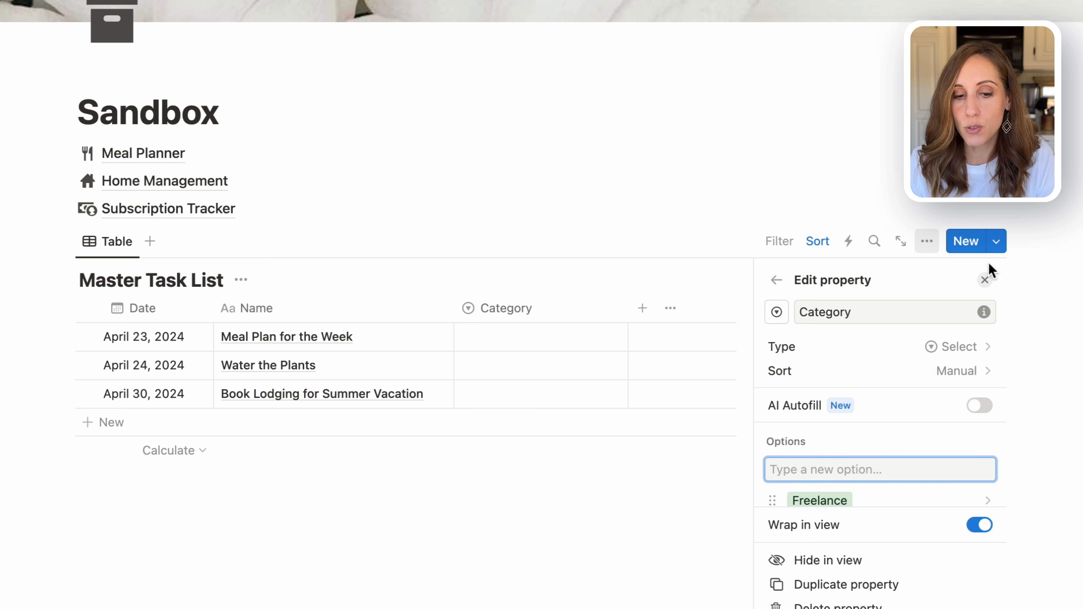
{"action": "left_click", "coordinate": [985, 281]}
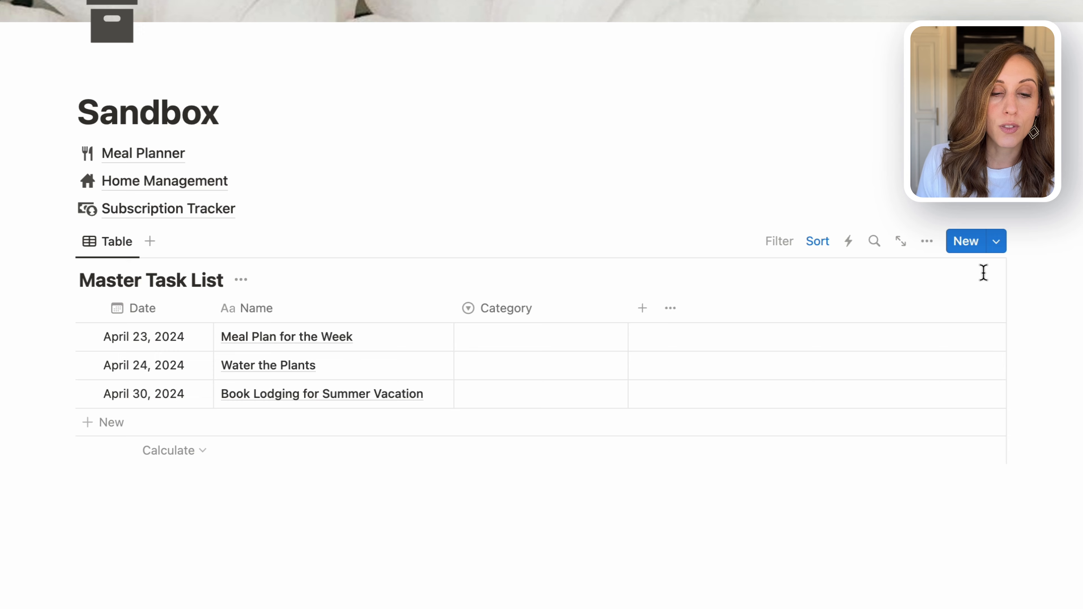
Assign the Home category to the meal plan and plant watering tasks, and a new Personal category to the lodging task.
{"action": "left_click", "coordinate": [518, 340]}
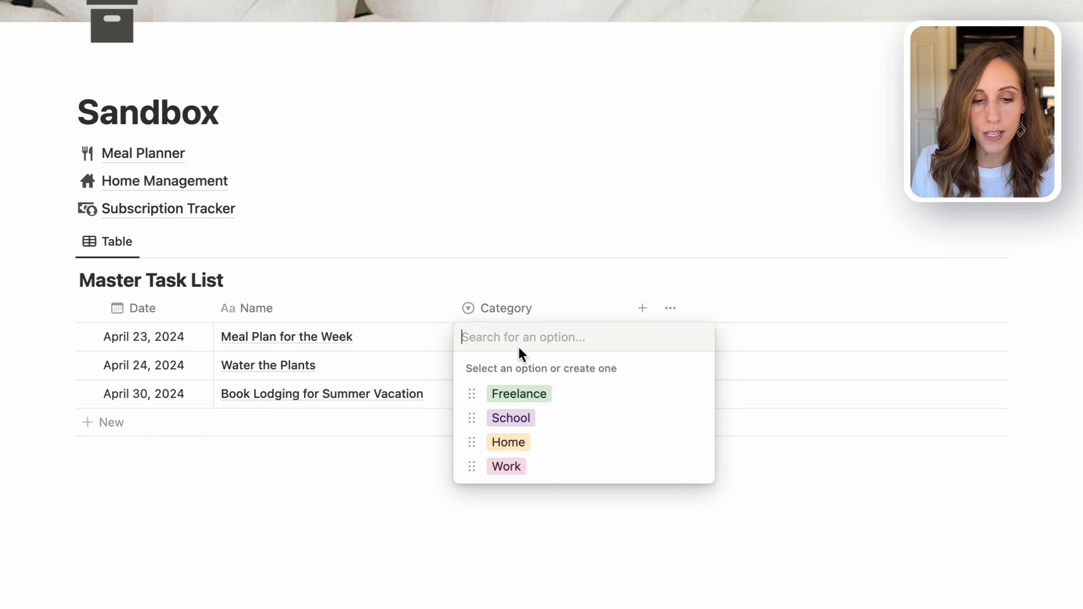
{"action": "left_click", "coordinate": [515, 442]}
{"action": "left_click", "coordinate": [507, 366]}
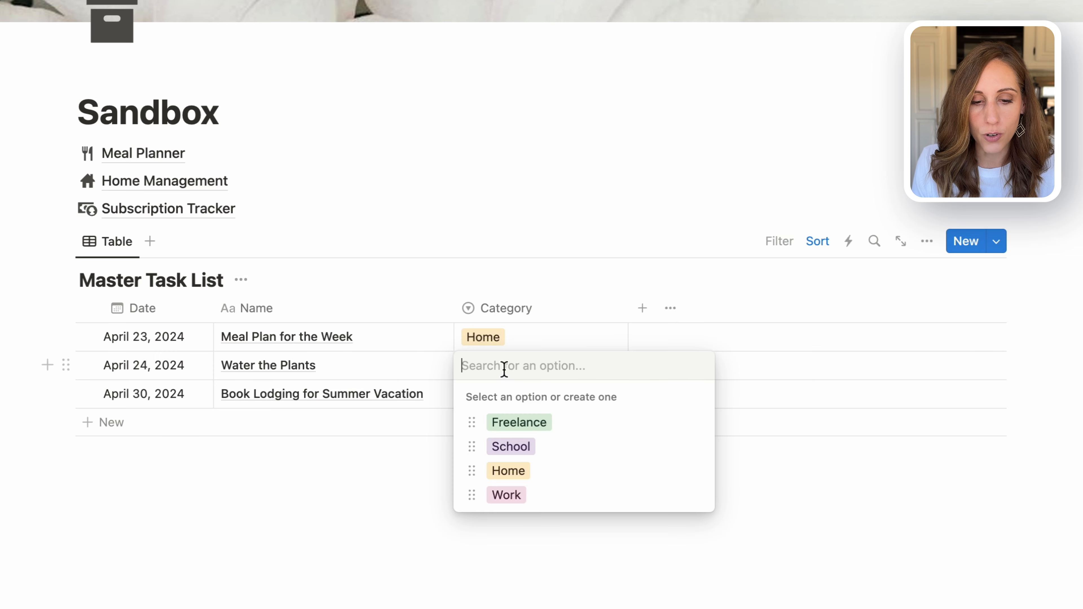
{"action": "left_click", "coordinate": [505, 471]}
{"action": "left_click", "coordinate": [496, 395]}
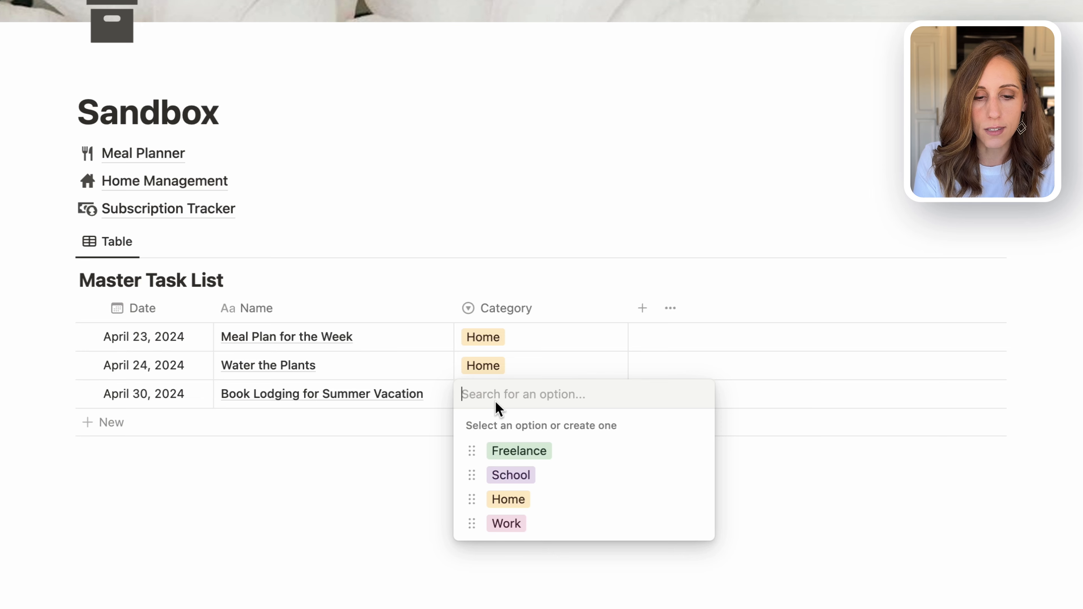
{"action": "type", "text": "Personal"}
{"action": "key", "text": "Return"}
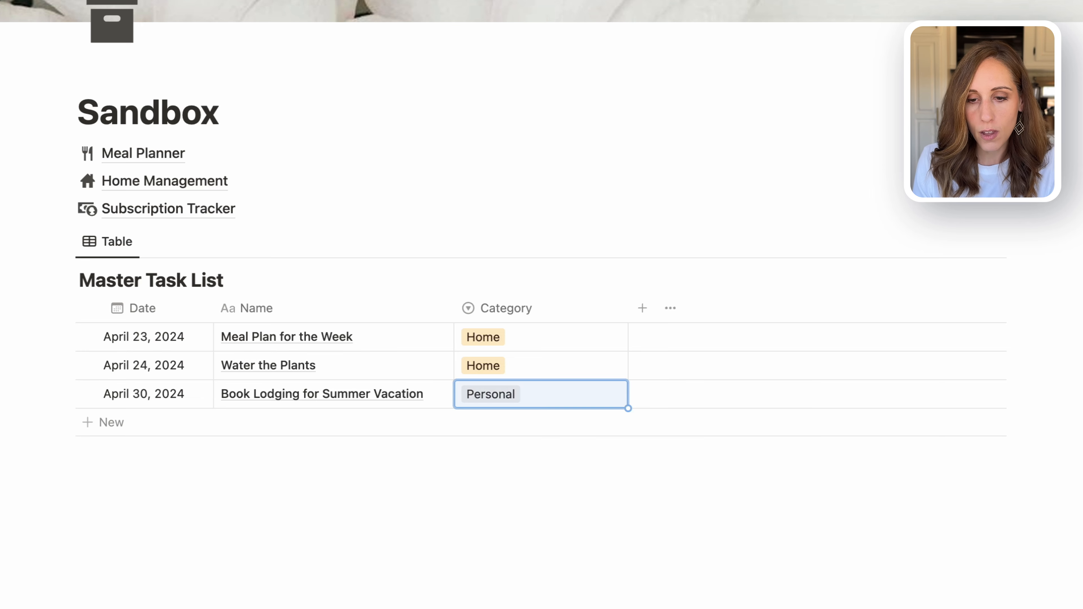
{"action": "left_click", "coordinate": [1023, 188]}
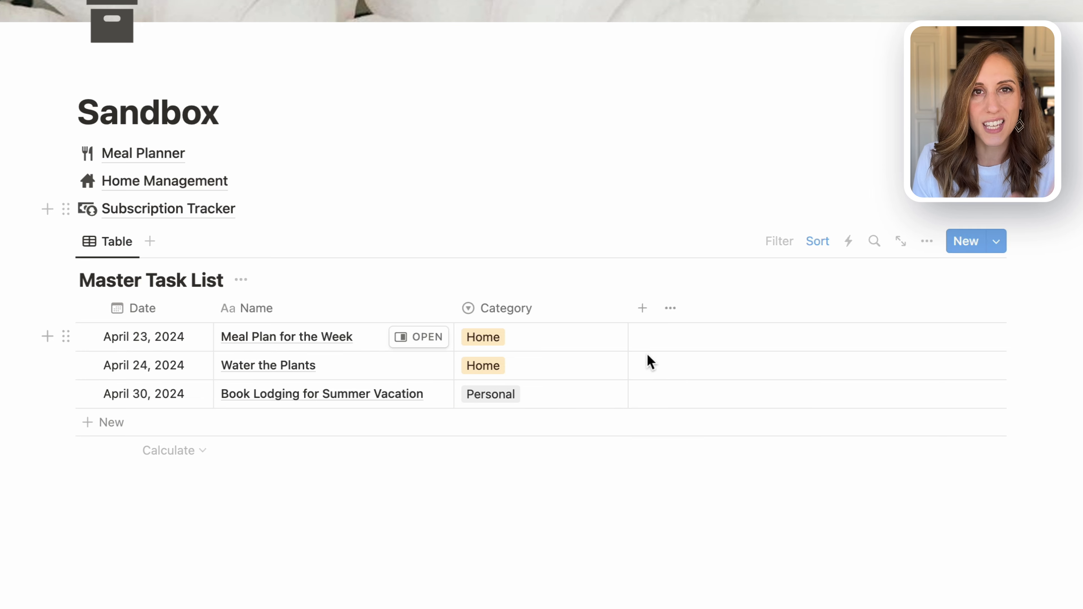
Narrow the Category column and add a Status property to the Master Task List.
{"action": "left_click_drag", "start_coordinate": [628, 310], "coordinate": [565, 308]}
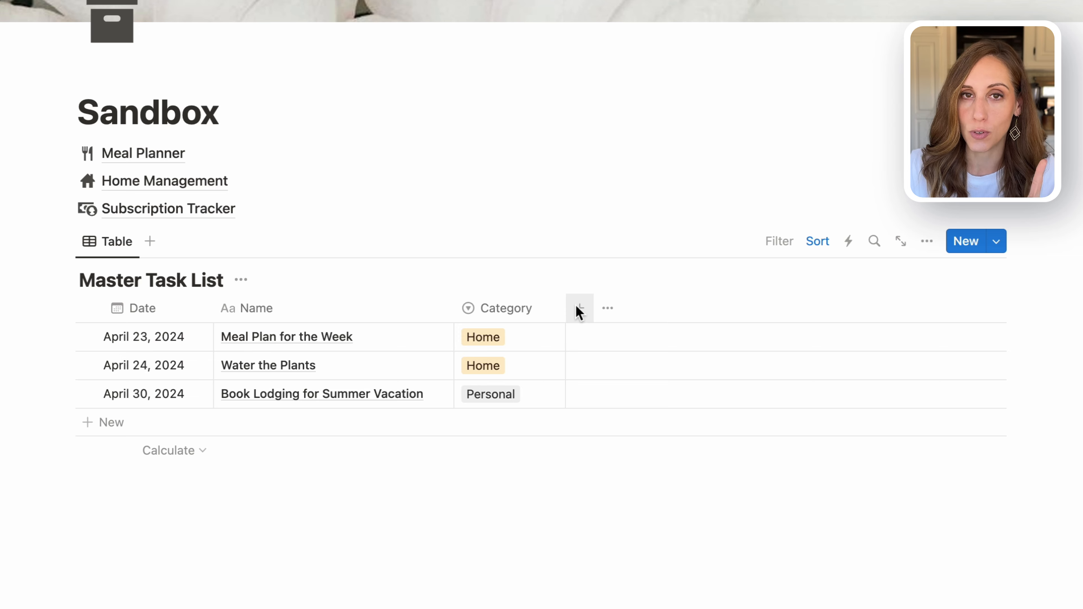
{"action": "left_click", "coordinate": [577, 307]}
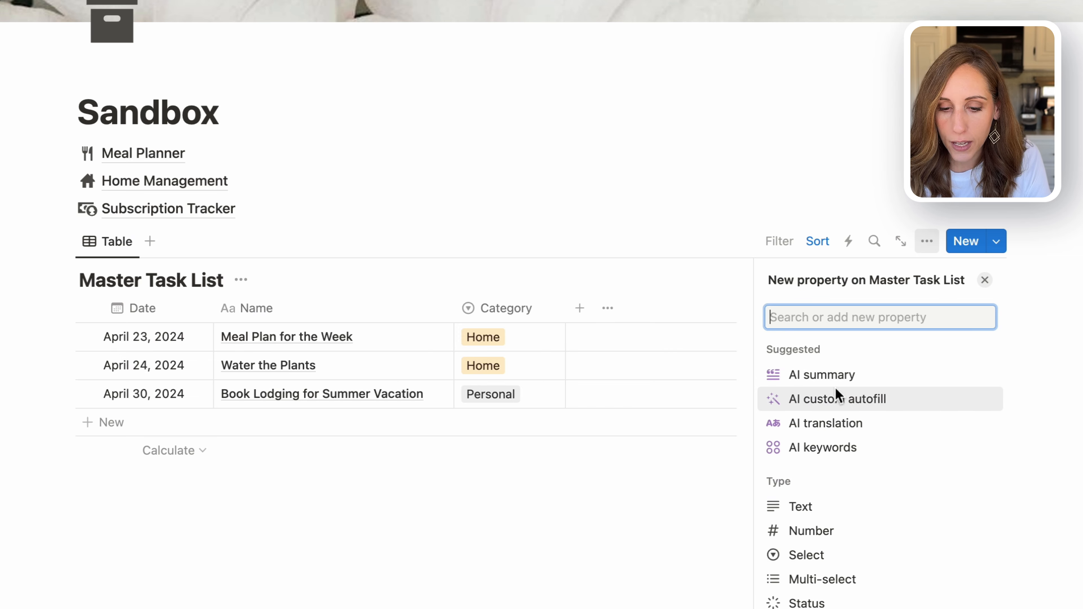
{"action": "scroll", "coordinate": [836, 391], "scroll_direction": "down", "scroll_amount": 5}
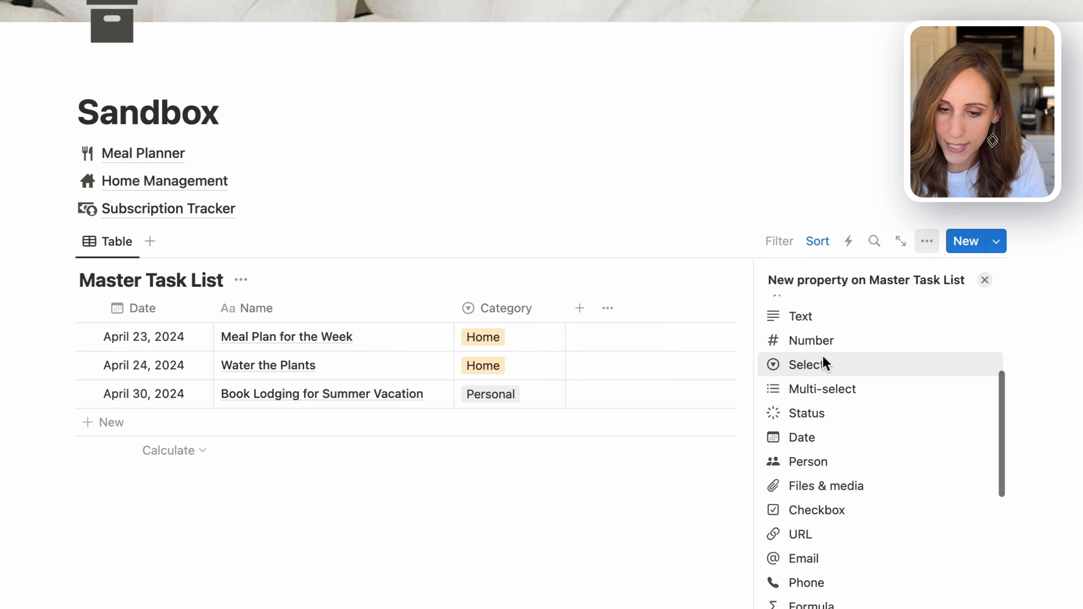
{"action": "left_click", "coordinate": [807, 409]}
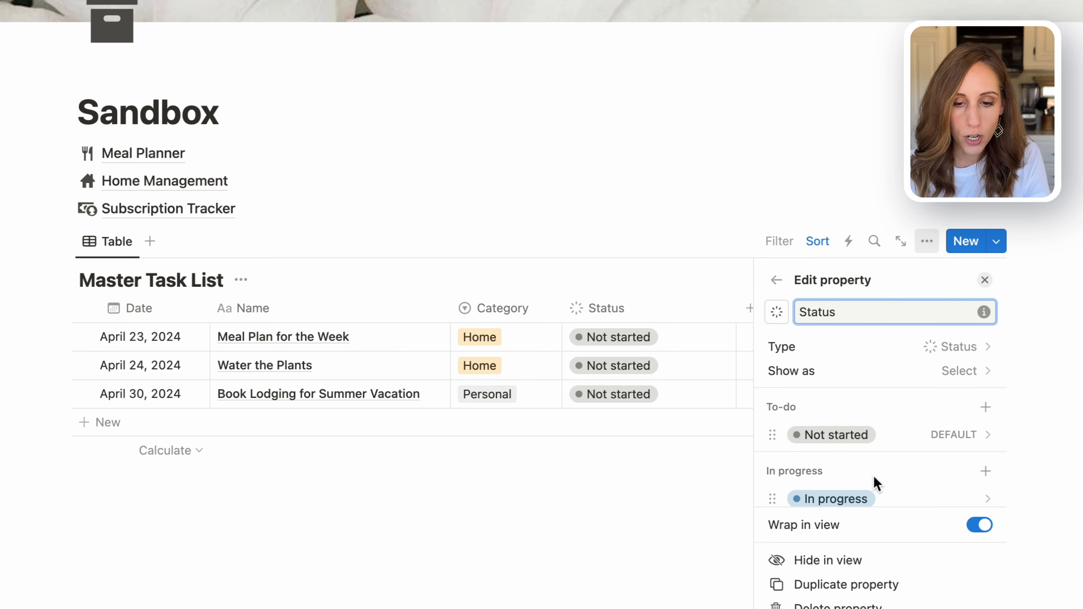
Review the Status property's options, set it to show as a checkbox and close its settings.
{"action": "scroll", "coordinate": [878, 469], "scroll_direction": "down", "scroll_amount": 3}
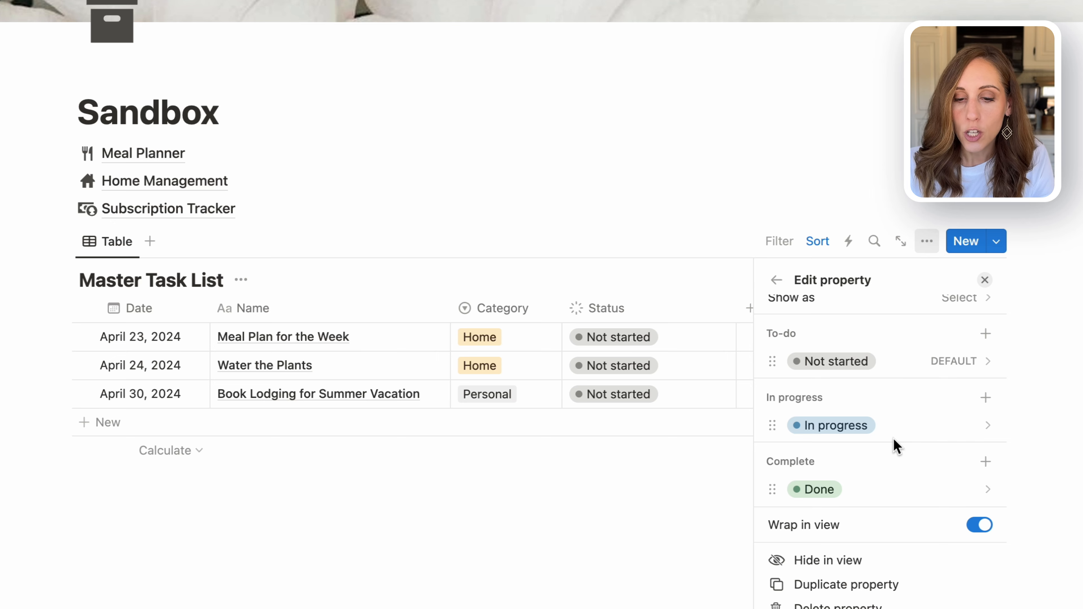
{"action": "left_click", "coordinate": [987, 425]}
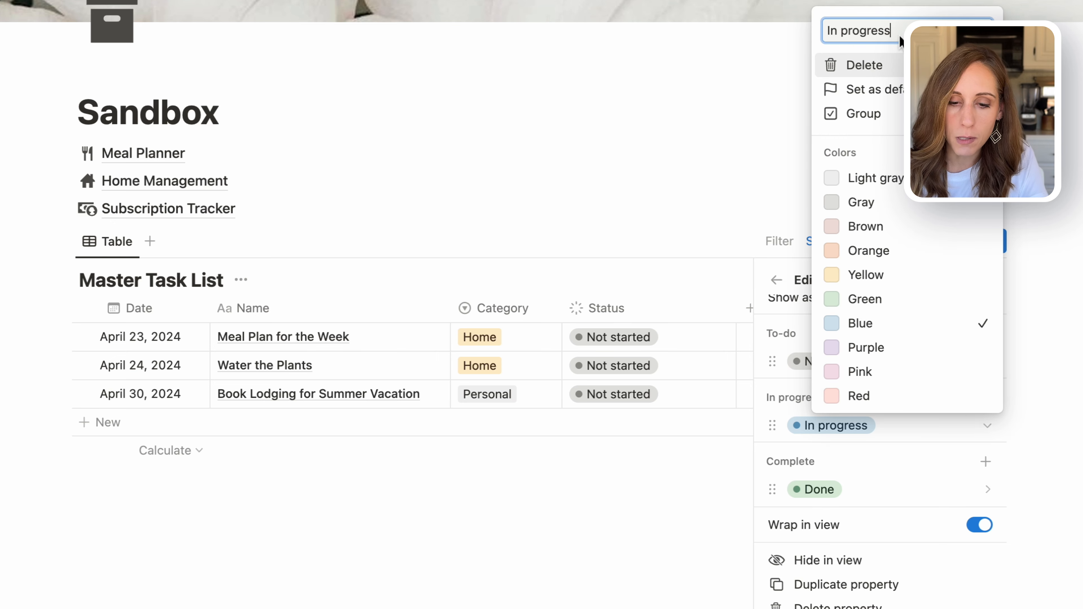
{"action": "left_click", "coordinate": [963, 500]}
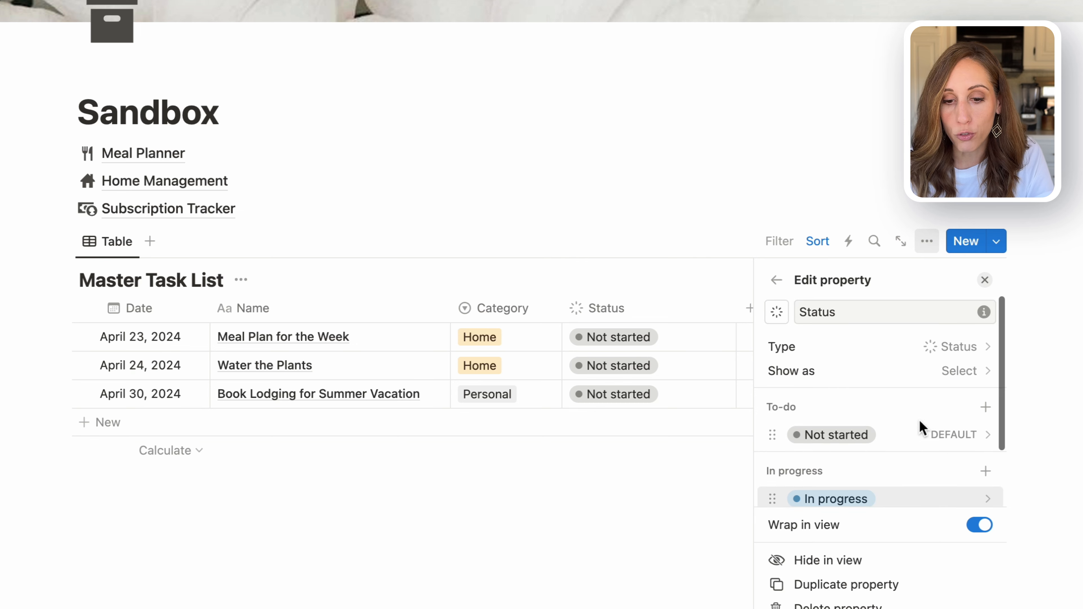
{"action": "left_click", "coordinate": [953, 380]}
{"action": "left_click", "coordinate": [912, 401]}
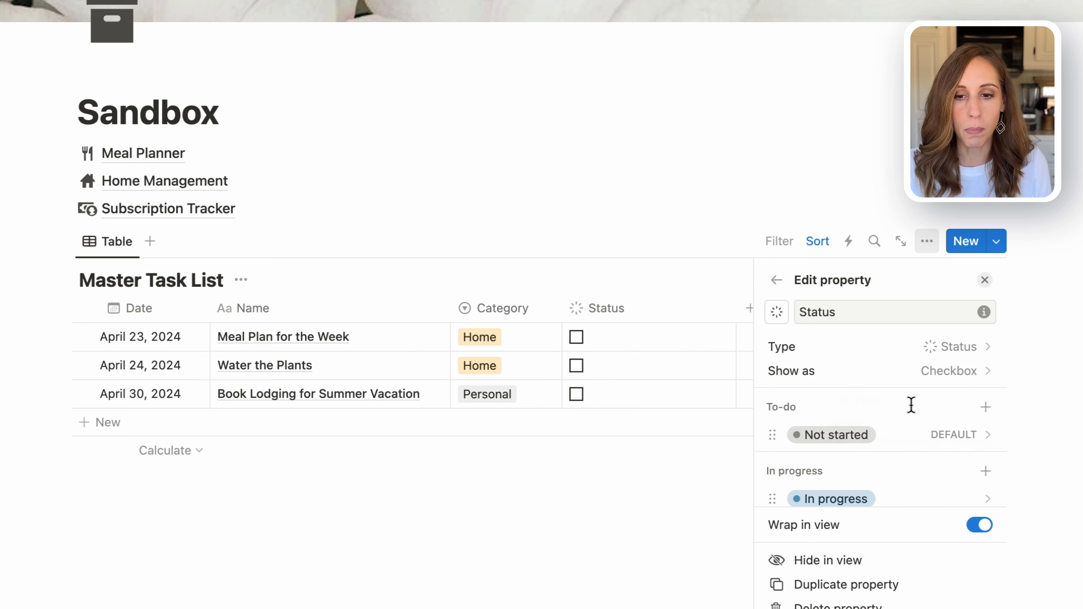
{"action": "left_click", "coordinate": [957, 230]}
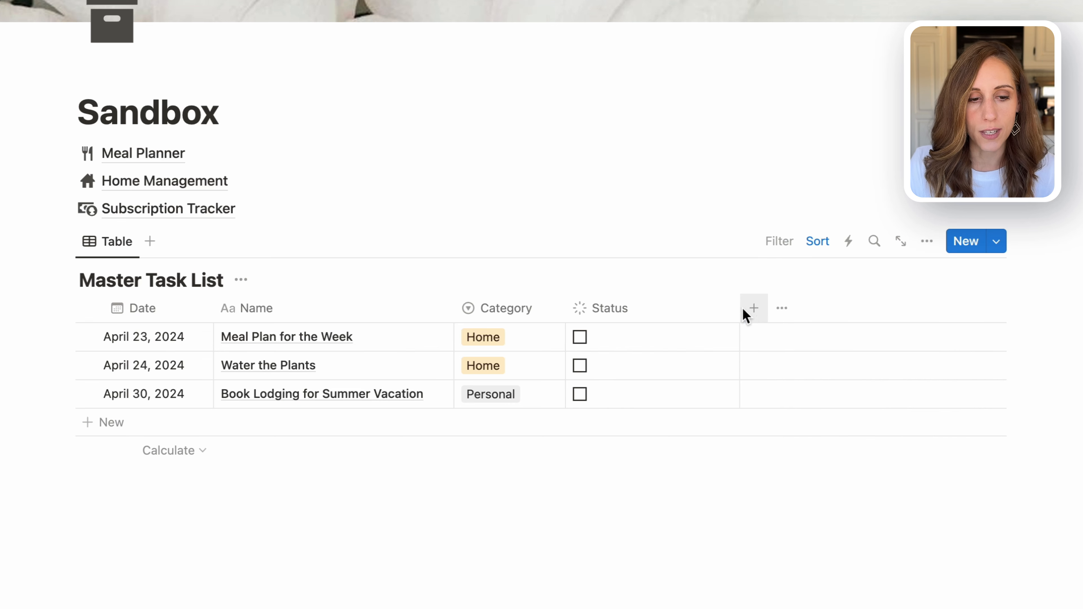
Narrow the Status column to the width of its checkboxes and move it in front of the Date column.
{"action": "left_click_drag", "start_coordinate": [740, 307], "coordinate": [597, 306]}
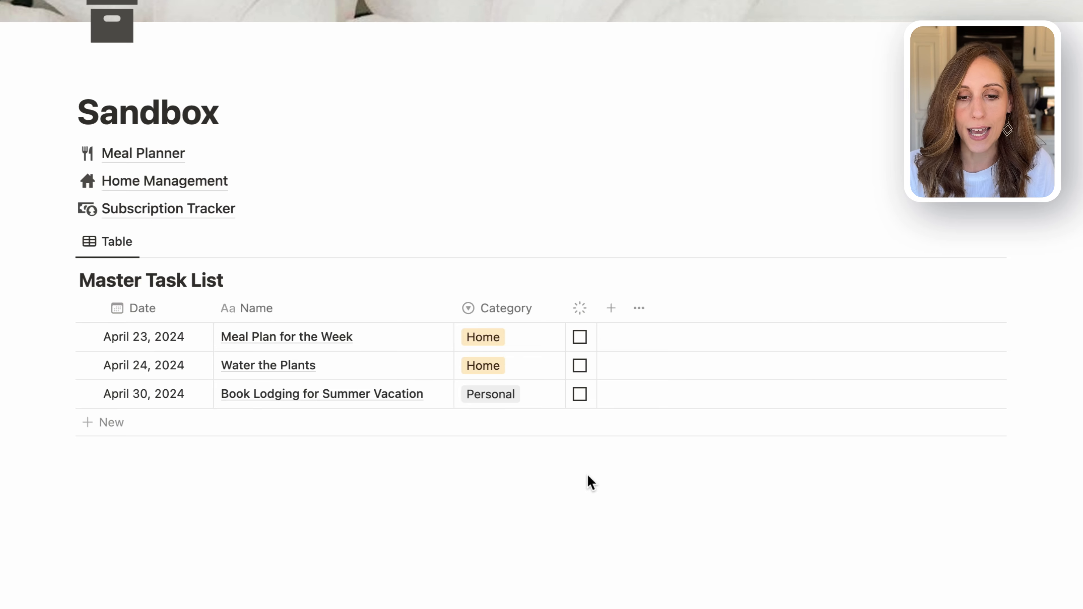
{"action": "left_click_drag", "start_coordinate": [581, 309], "coordinate": [90, 312]}
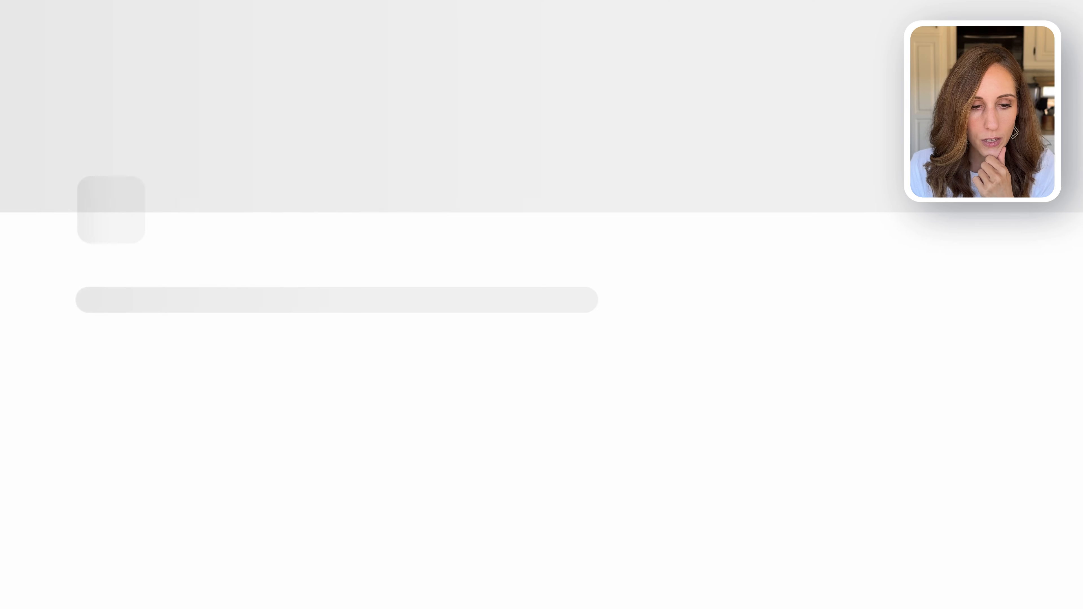
Narrow the status column on the full Master Task List page and review the All Tasks view's filter rules.
{"action": "scroll", "coordinate": [387, 348], "scroll_direction": "down", "scroll_amount": 5}
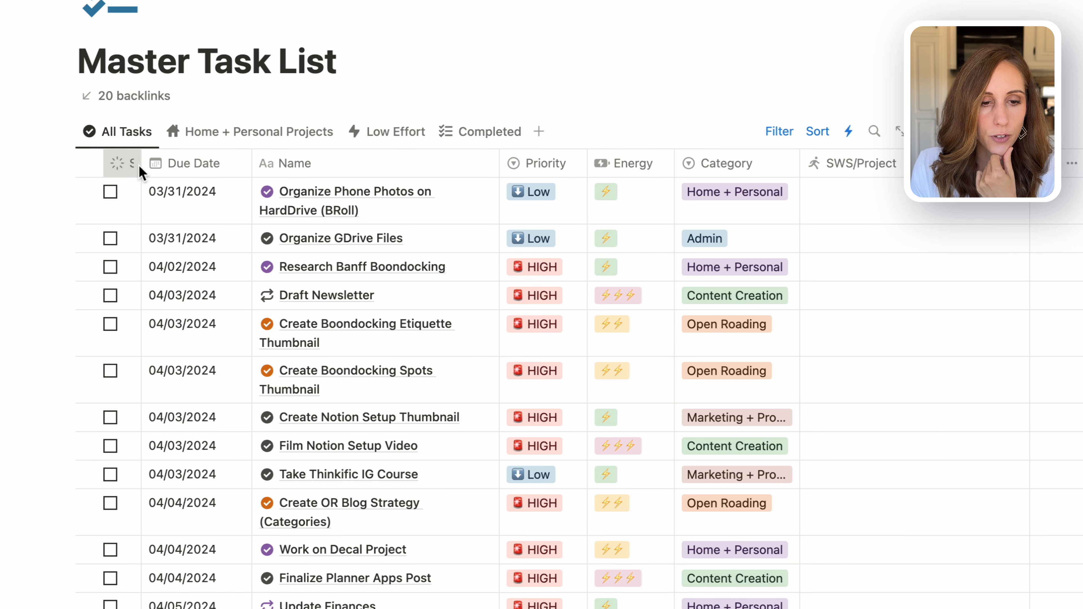
{"action": "left_click_drag", "start_coordinate": [141, 165], "coordinate": [131, 164]}
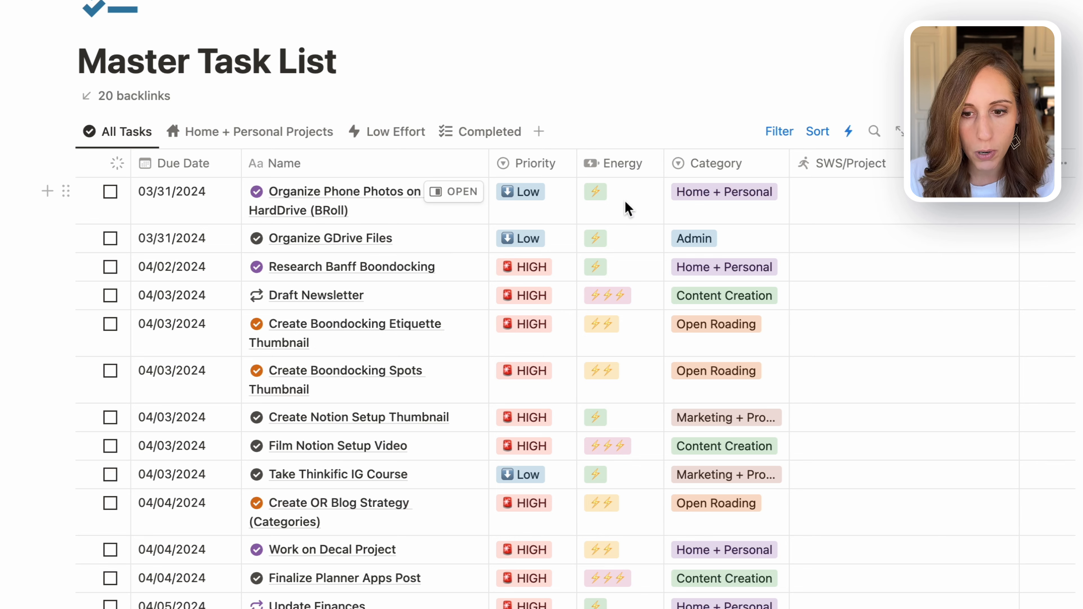
{"action": "left_click", "coordinate": [781, 132]}
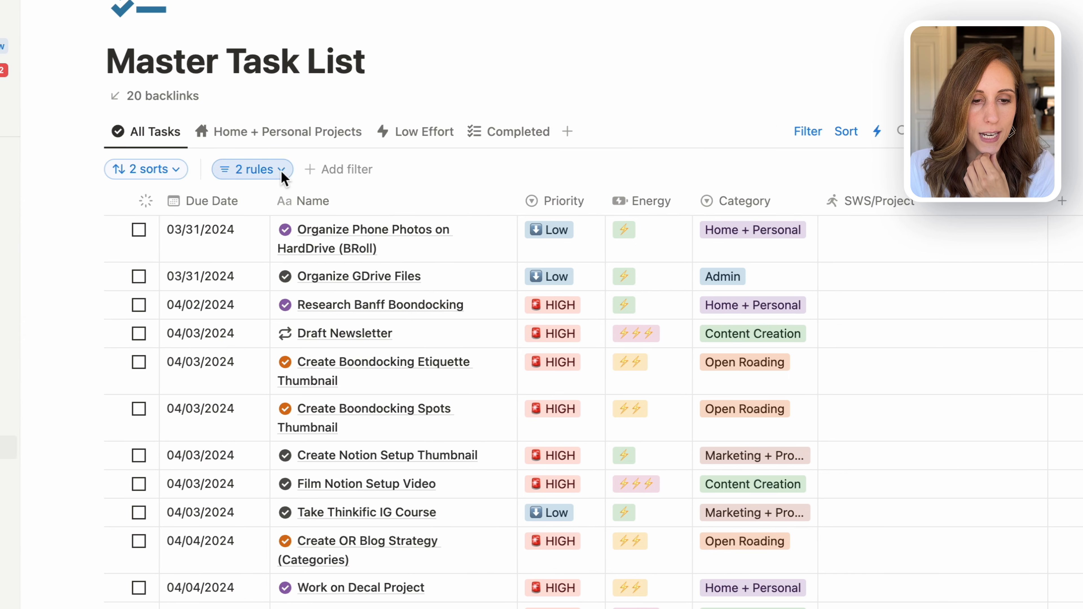
{"action": "left_click", "coordinate": [223, 169]}
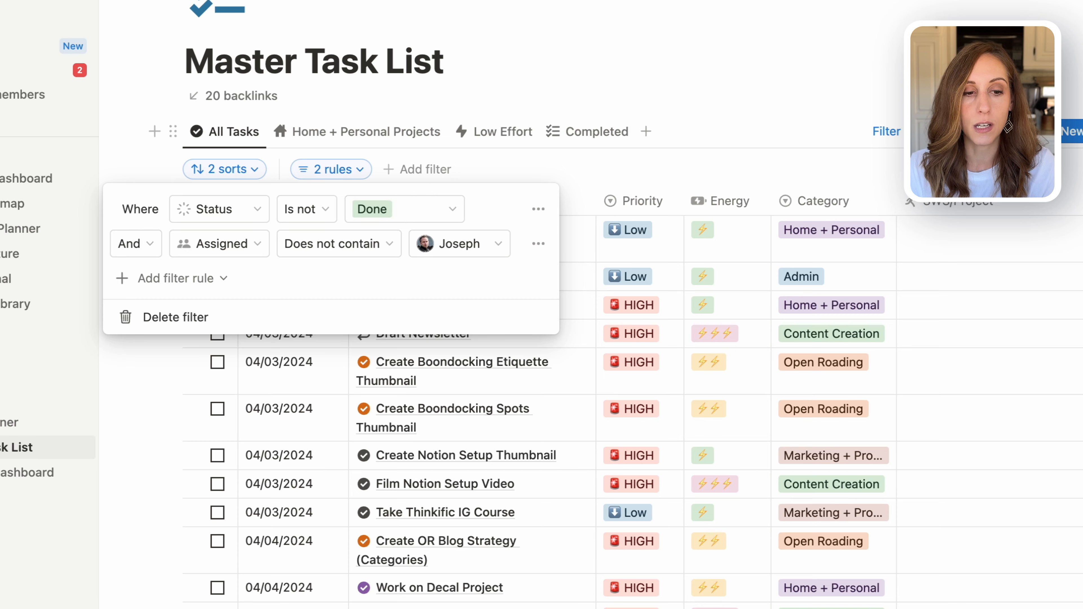
{"action": "left_click", "coordinate": [887, 132]}
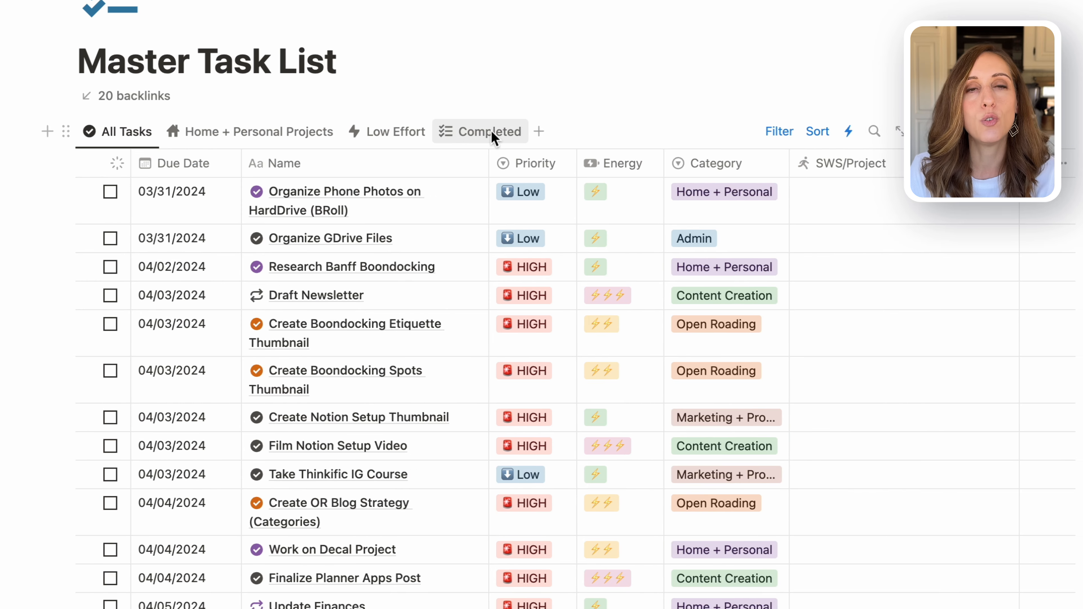
Look through the tasks in the Completed view and return to the All Tasks view.
{"action": "left_click", "coordinate": [492, 134]}
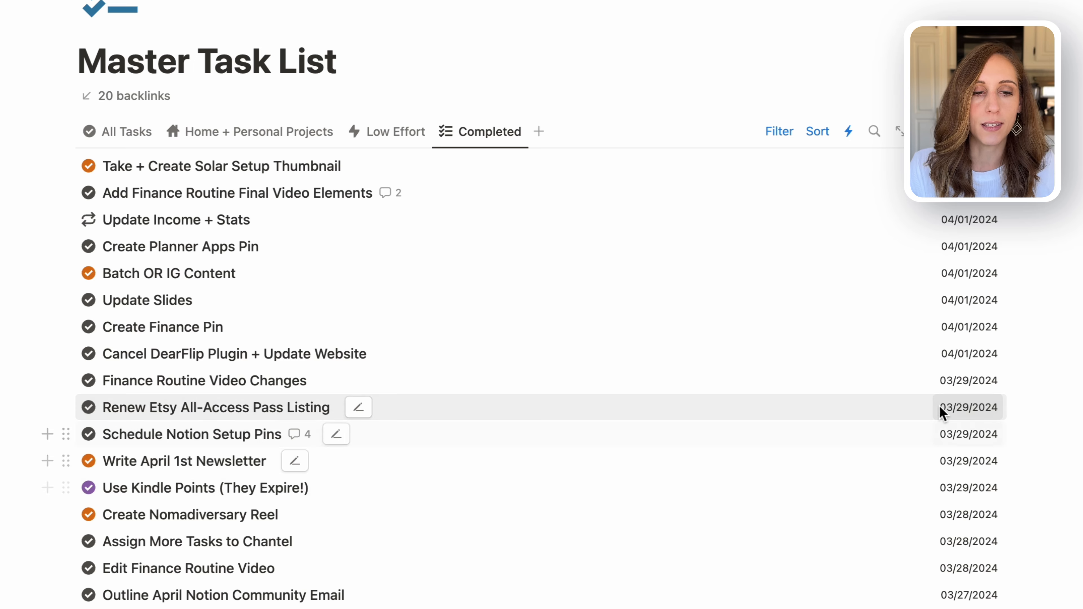
{"action": "left_click", "coordinate": [116, 129]}
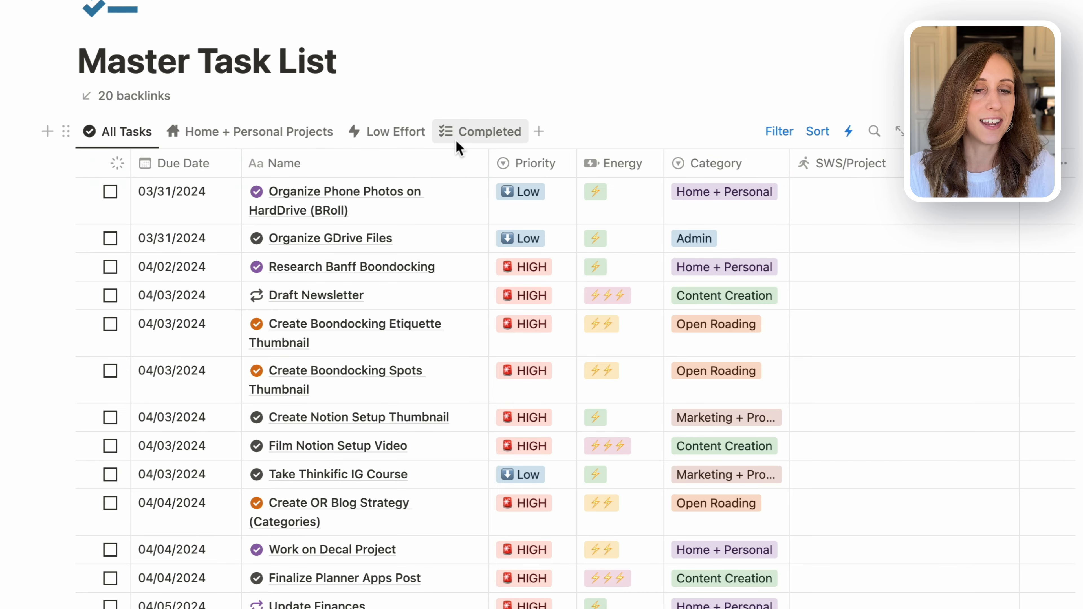
{"action": "left_click", "coordinate": [456, 141]}
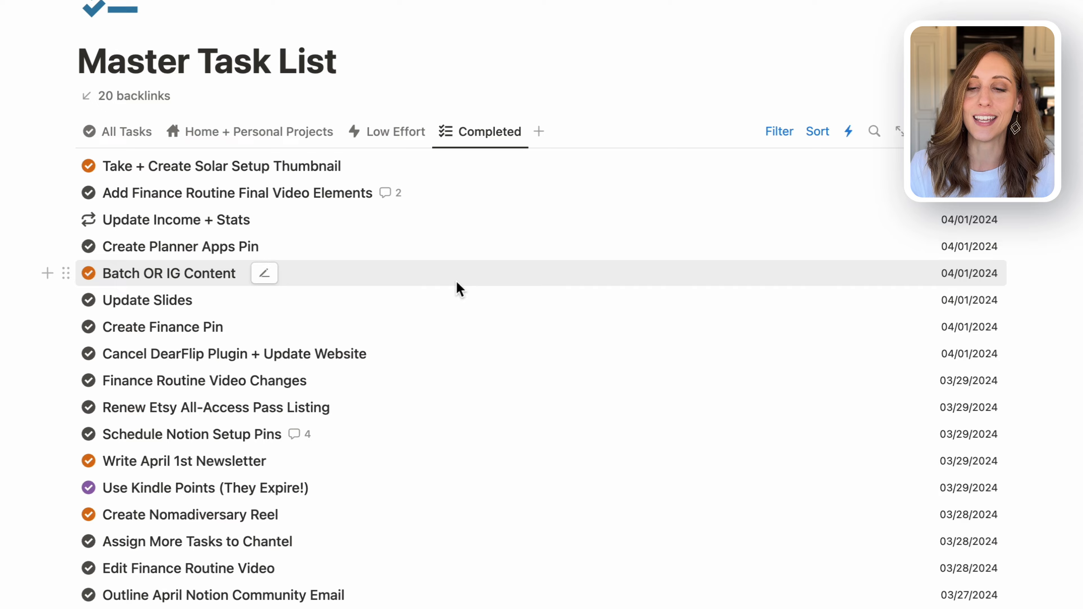
{"action": "scroll", "coordinate": [459, 290], "scroll_direction": "down", "scroll_amount": 10}
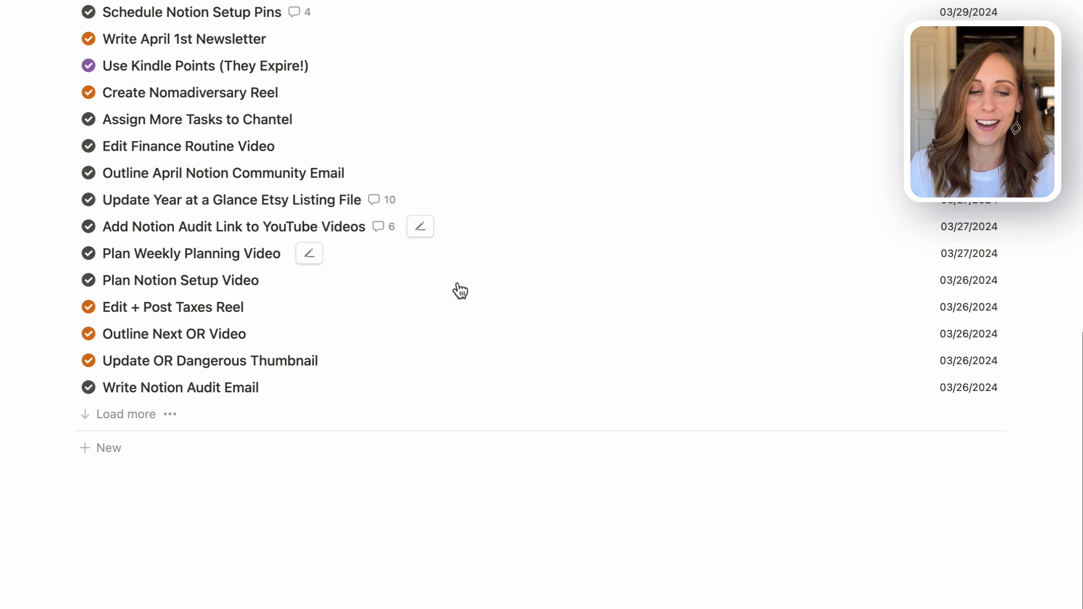
{"action": "scroll", "coordinate": [455, 290], "scroll_direction": "up", "scroll_amount": 15}
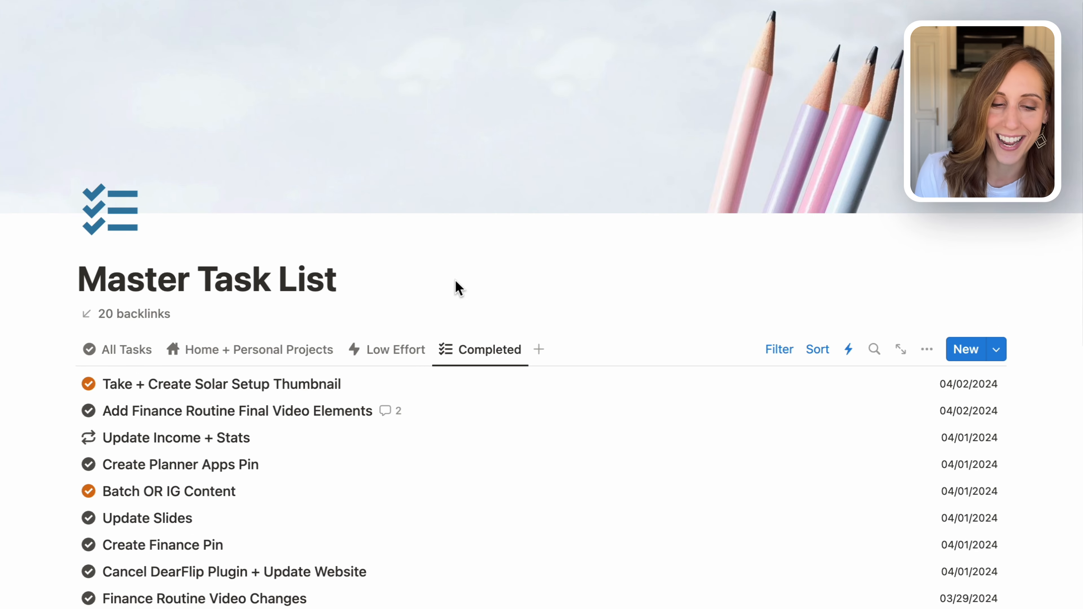
{"action": "left_click", "coordinate": [115, 349]}
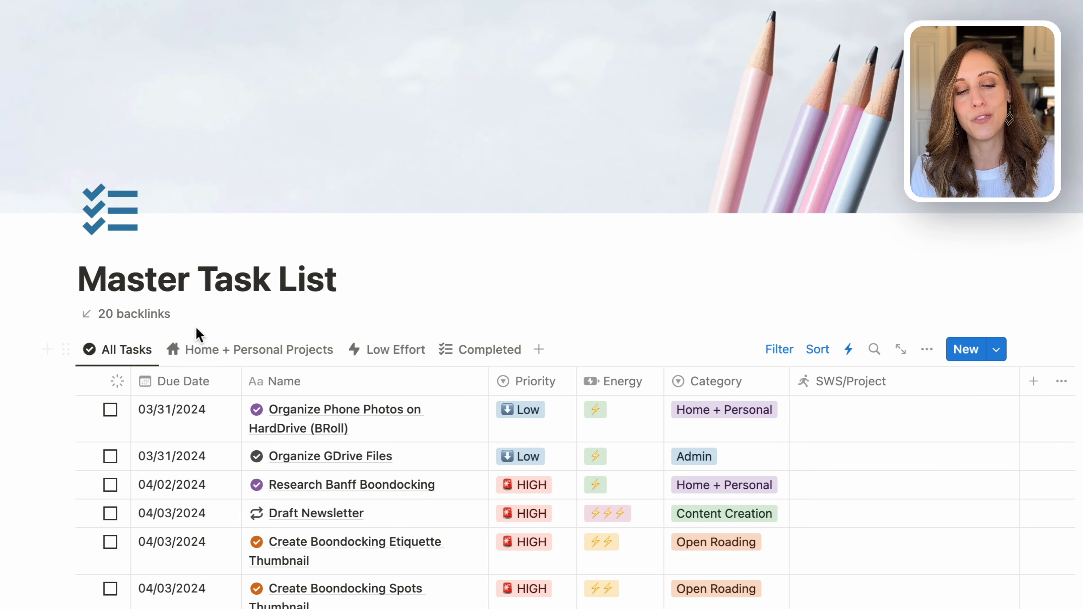
Open the Home + Personal Projects view and examine its filters, including the Category filter.
{"action": "left_click", "coordinate": [220, 349]}
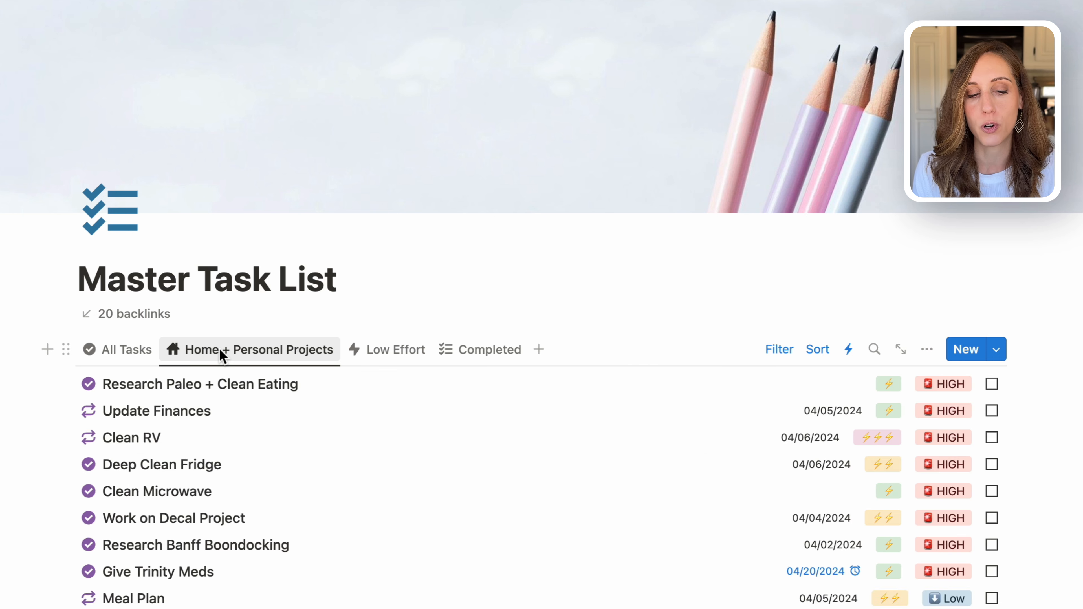
{"action": "left_click", "coordinate": [779, 352]}
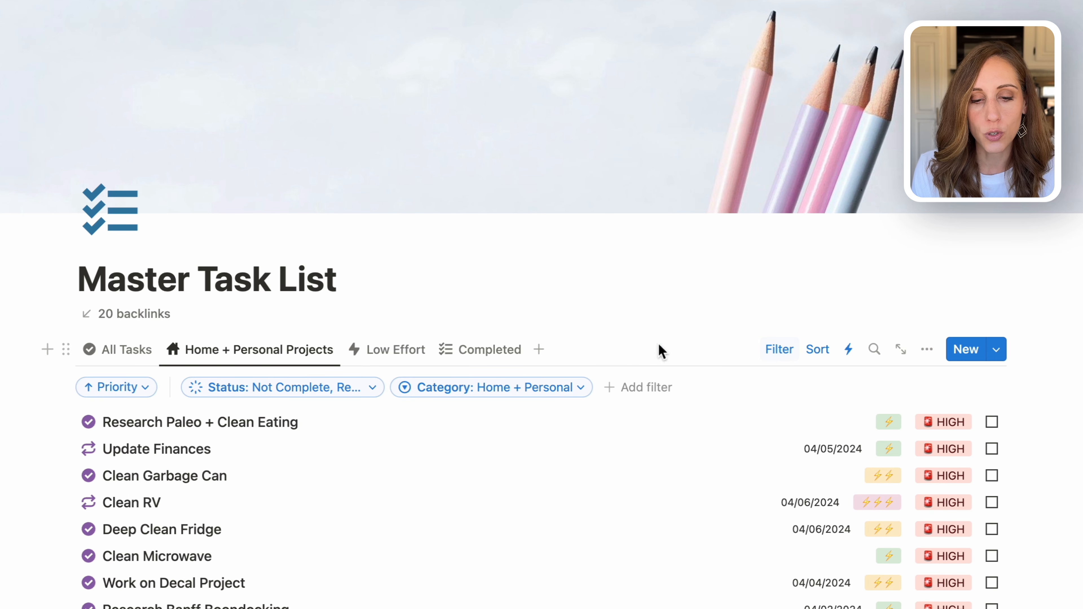
{"action": "left_click", "coordinate": [580, 389]}
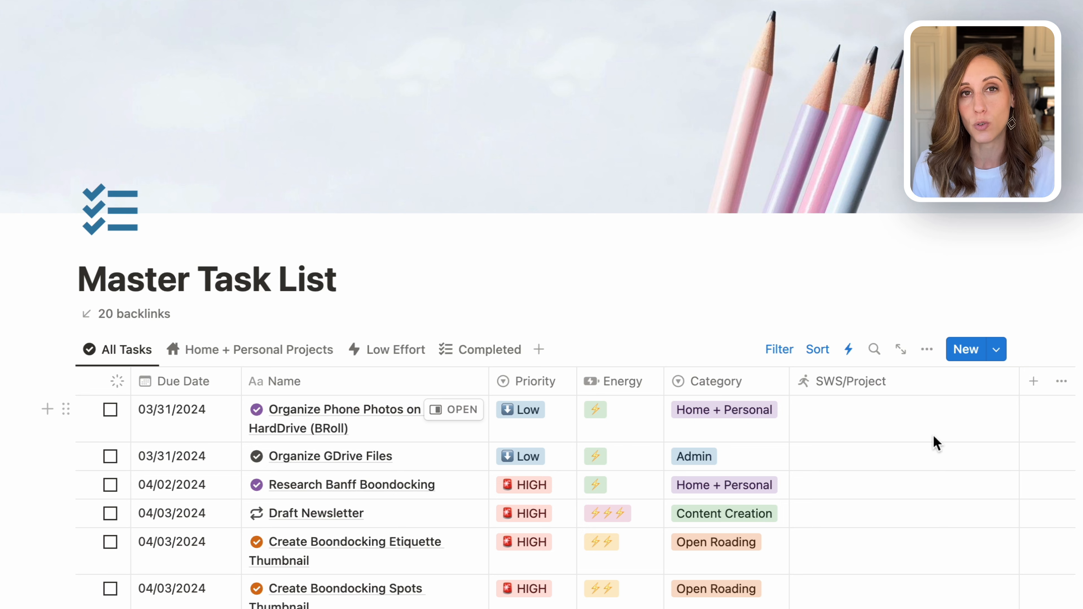
Browse the projects linkable in the first task's SWS/Project property and open the Current view on the Sprints + Projects page.
{"action": "left_click", "coordinate": [887, 425]}
{"action": "scroll", "coordinate": [891, 260], "scroll_direction": "down", "scroll_amount": 3}
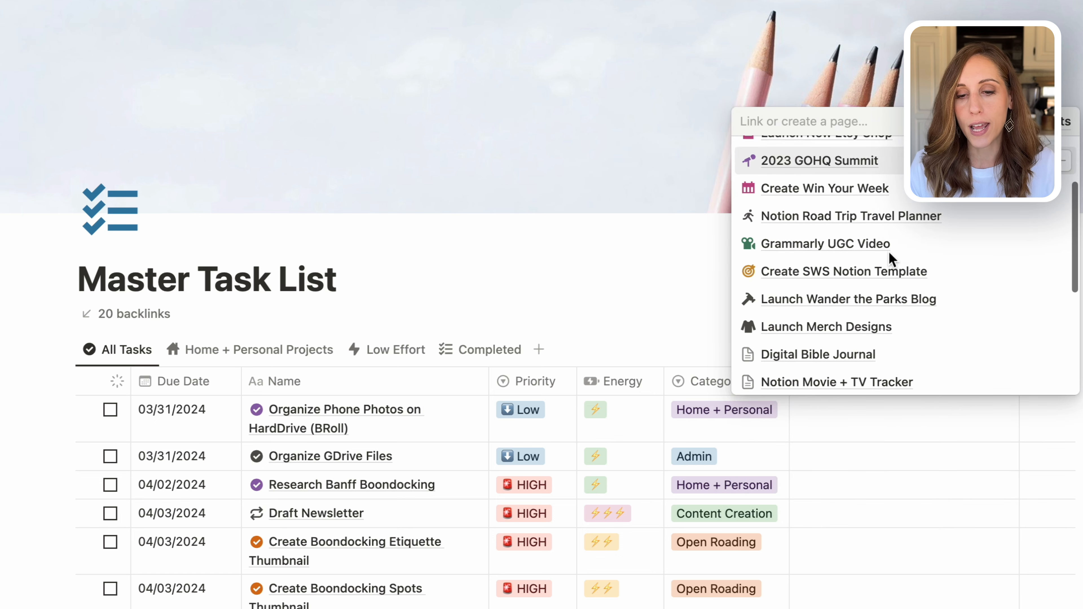
{"action": "scroll", "coordinate": [891, 260], "scroll_direction": "down", "scroll_amount": 10}
{"action": "left_click", "coordinate": [623, 321]}
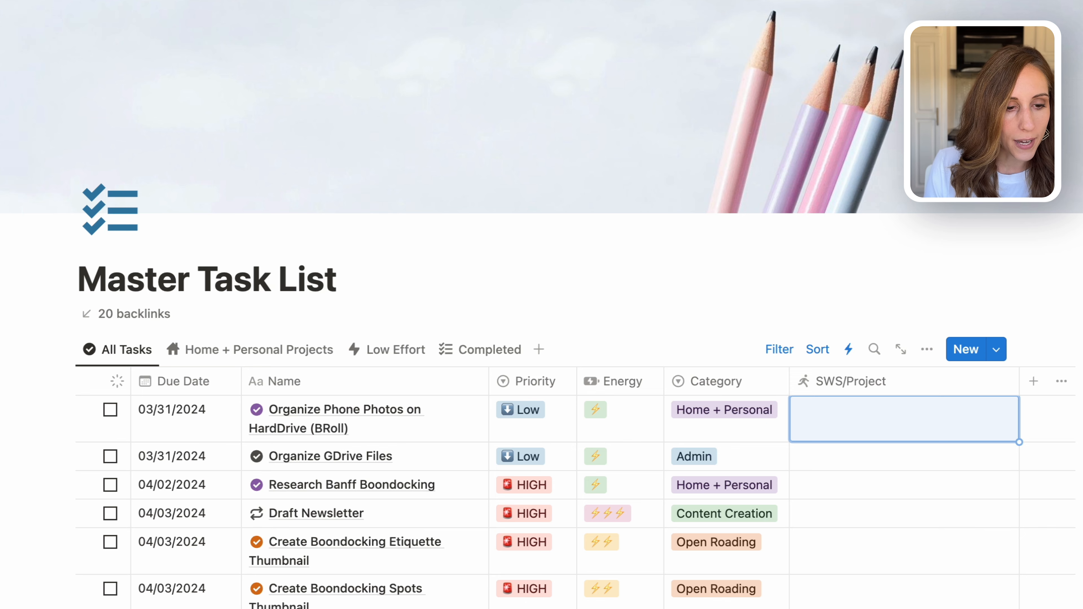
{"action": "left_click", "coordinate": [1, 323]}
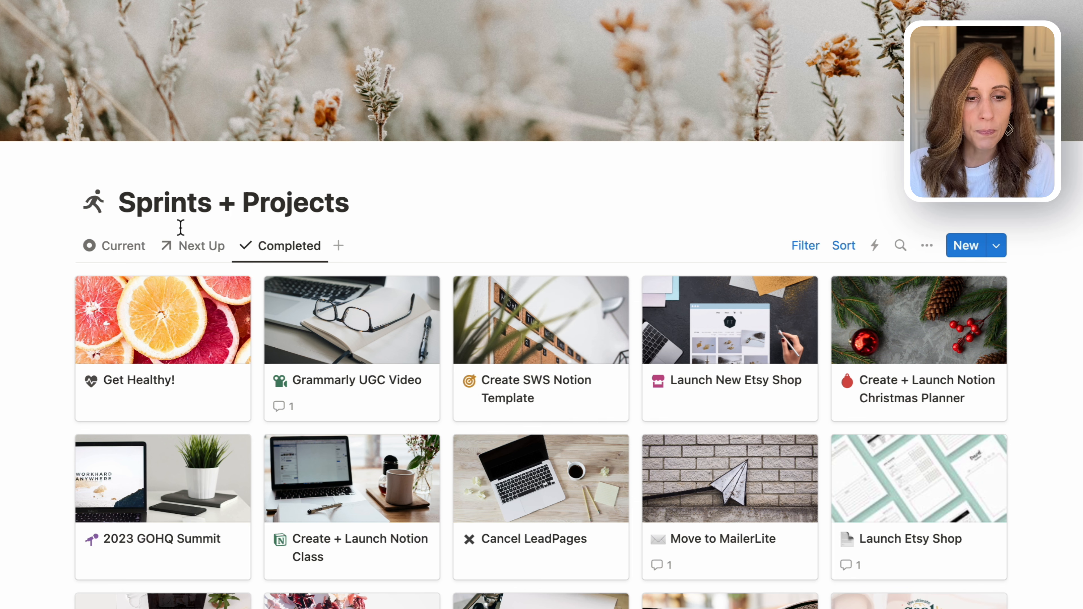
{"action": "left_click", "coordinate": [93, 254]}
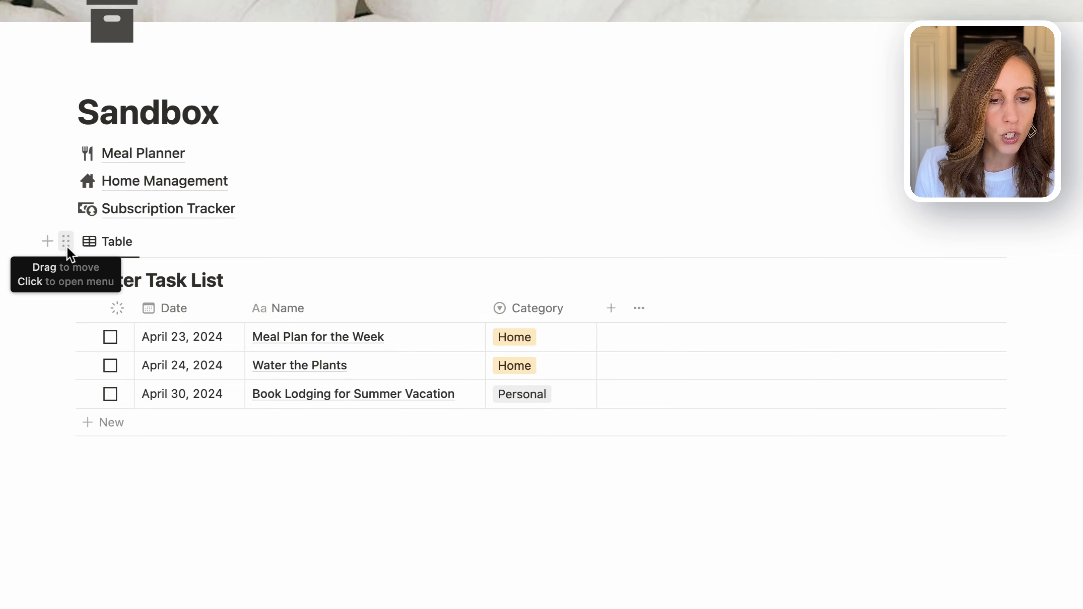
Turn the inline Master Task List database on the Sandbox page into its own page.
{"action": "left_click", "coordinate": [67, 244]}
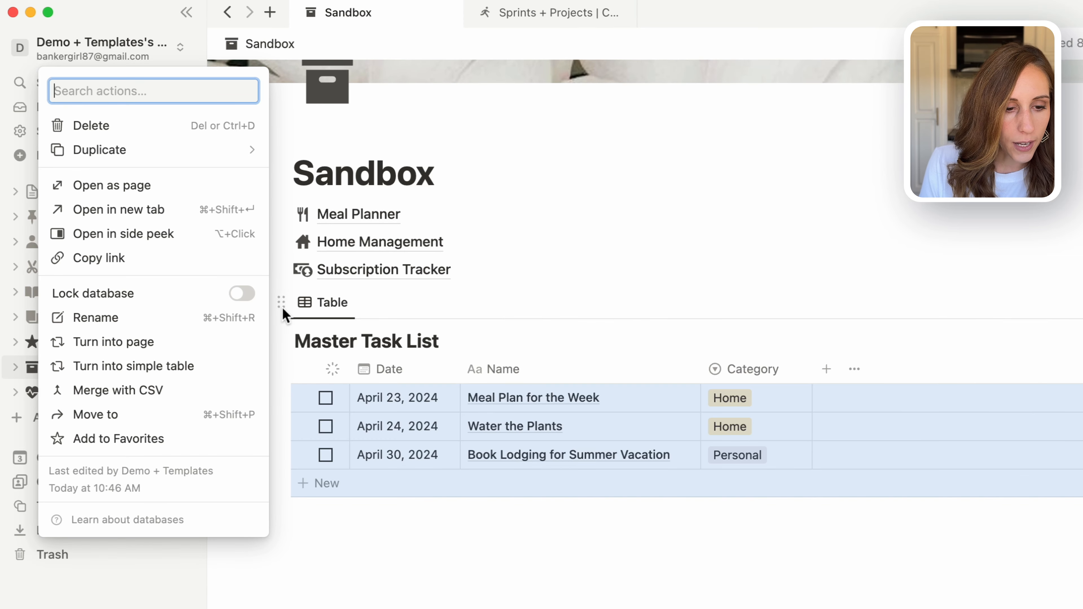
{"action": "left_click", "coordinate": [202, 342]}
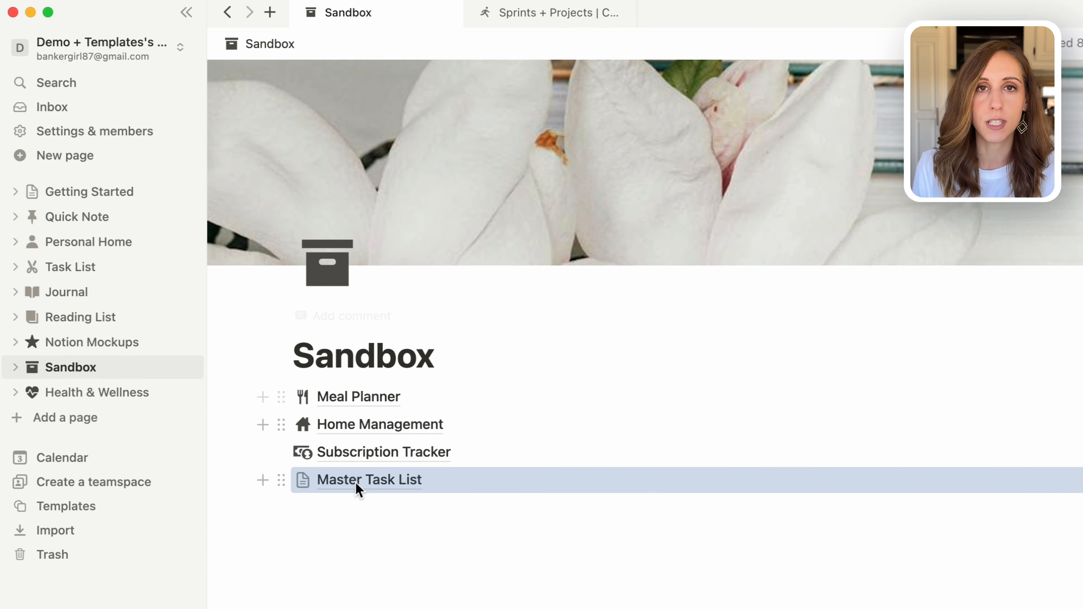
Set the Master Task List page's icon to the dark circled checkmark, found by filtering the icons for "check".
{"action": "mouse_move", "coordinate": [355, 486]}
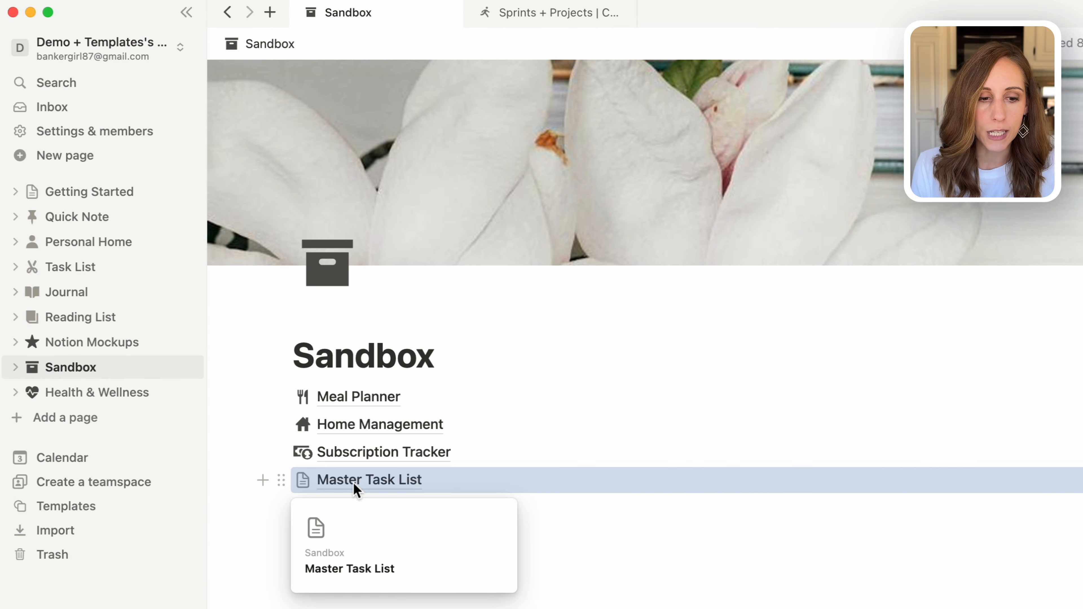
{"action": "left_click", "coordinate": [297, 481]}
{"action": "left_click", "coordinate": [211, 184]}
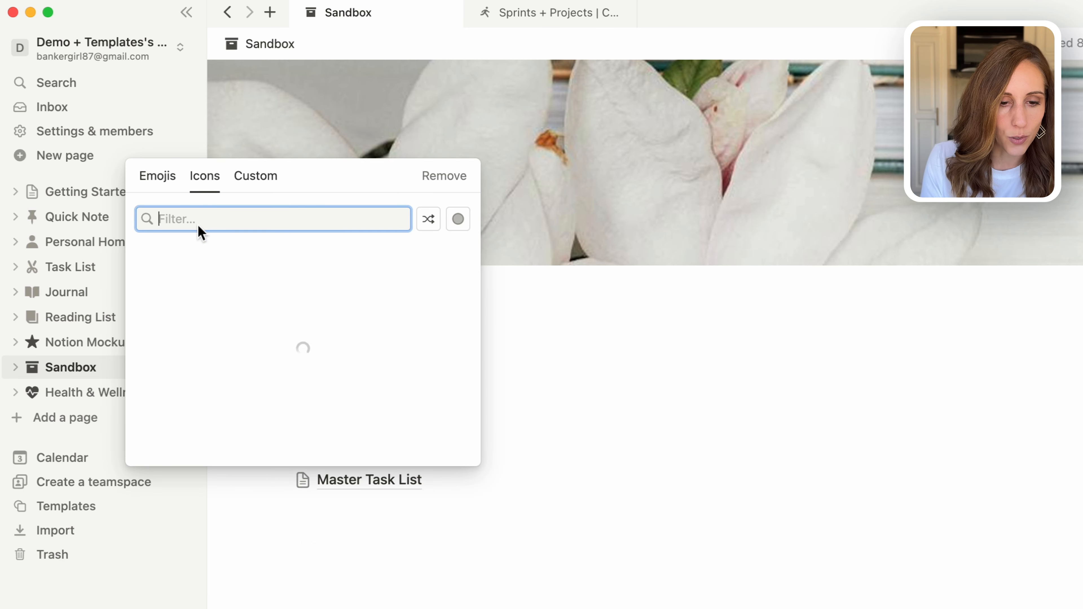
{"action": "type", "text": "check"}
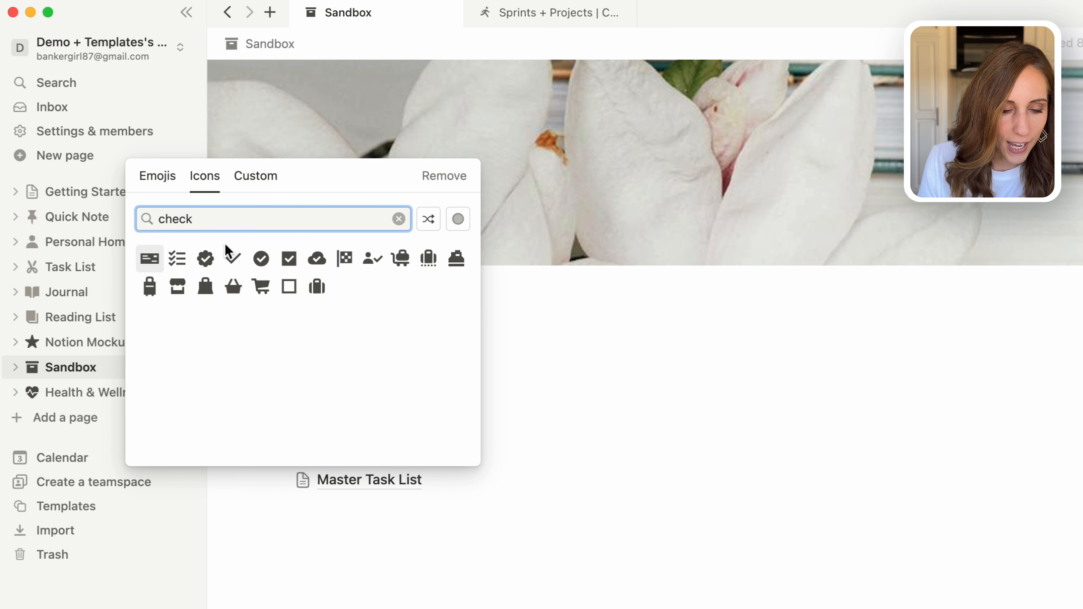
{"action": "mouse_move", "coordinate": [263, 264]}
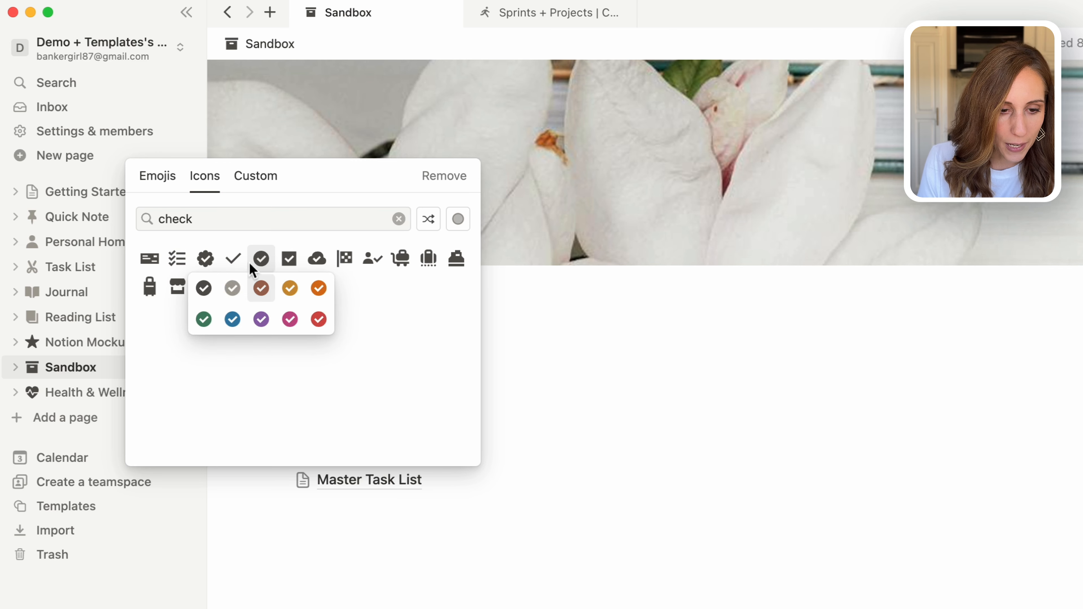
{"action": "left_click", "coordinate": [205, 288]}
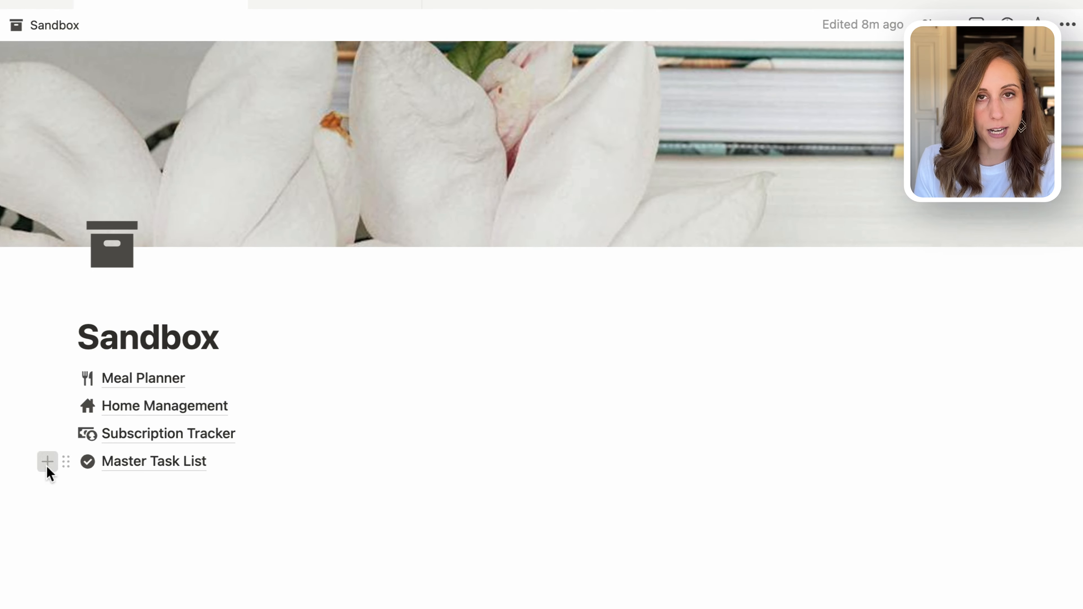
Insert a board view below Master Task List with a new database as its source and title it "Projects".
{"action": "left_click", "coordinate": [47, 465]}
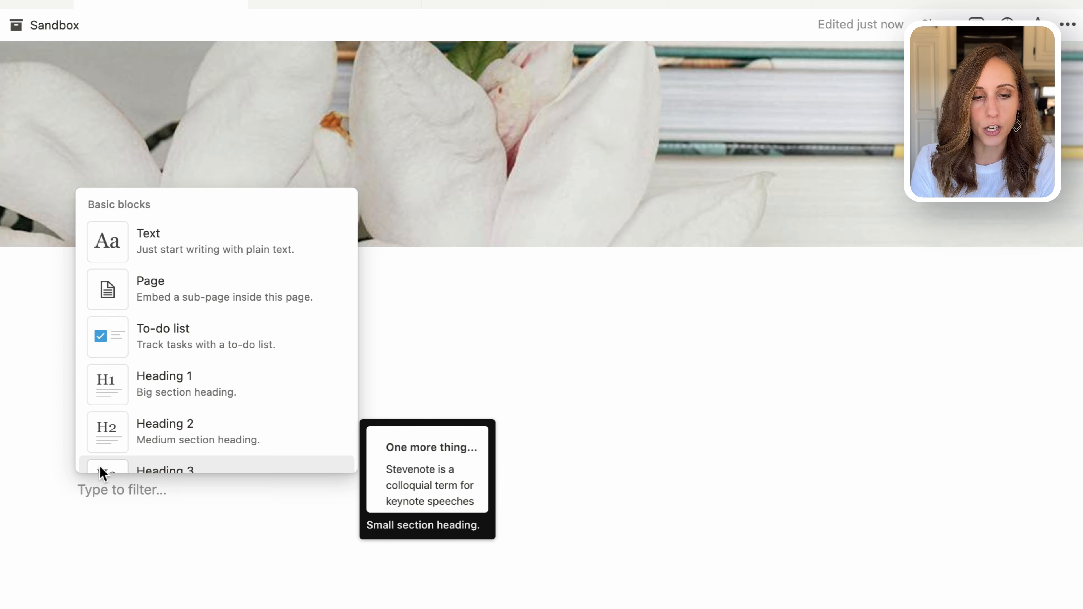
{"action": "type", "text": "/"}
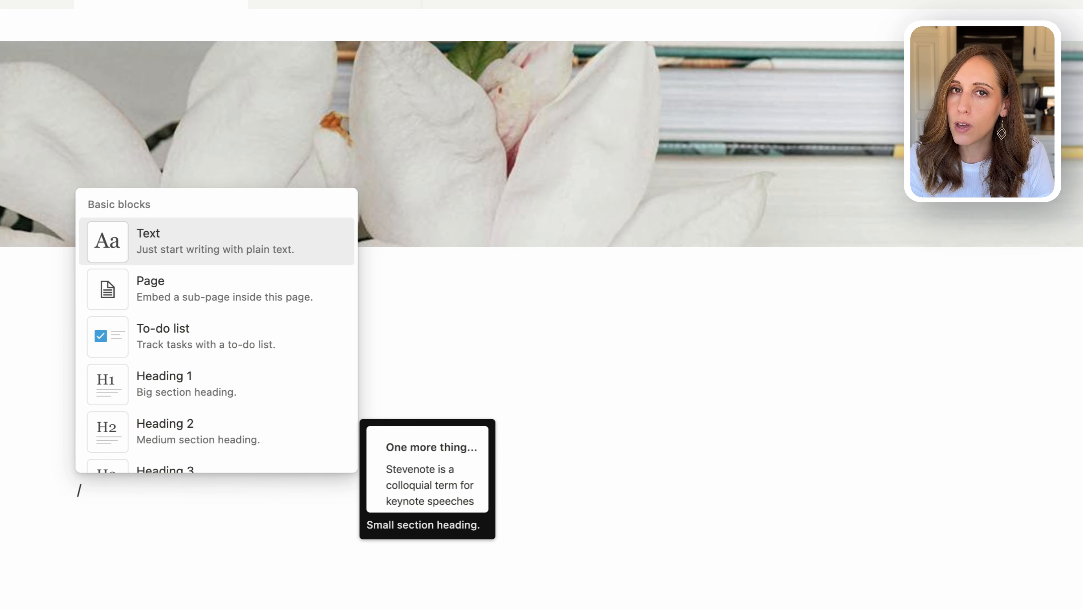
{"action": "type", "text": "board"}
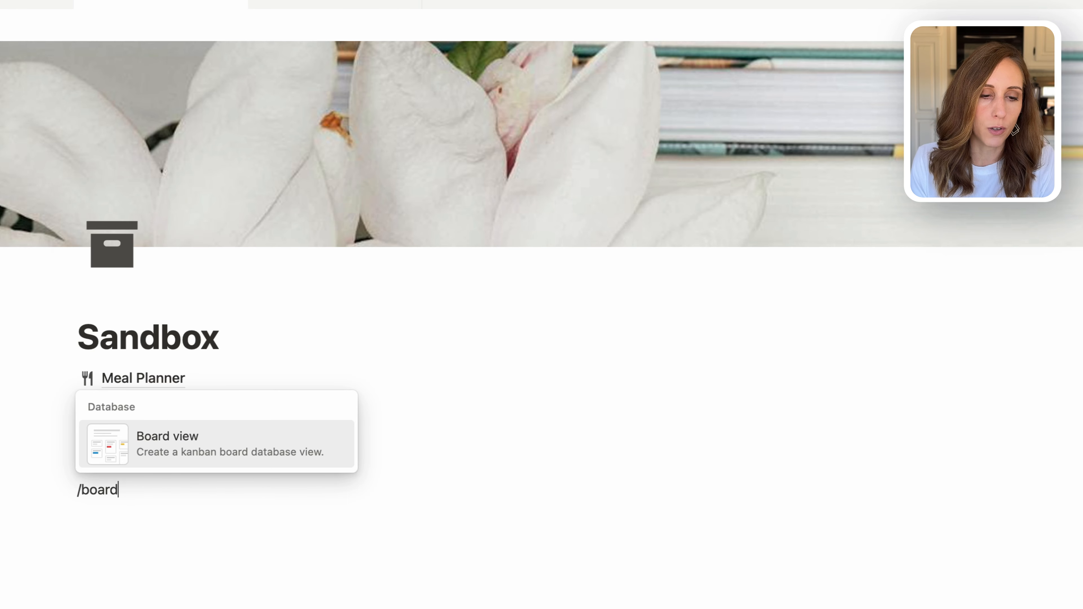
{"action": "left_click", "coordinate": [166, 440]}
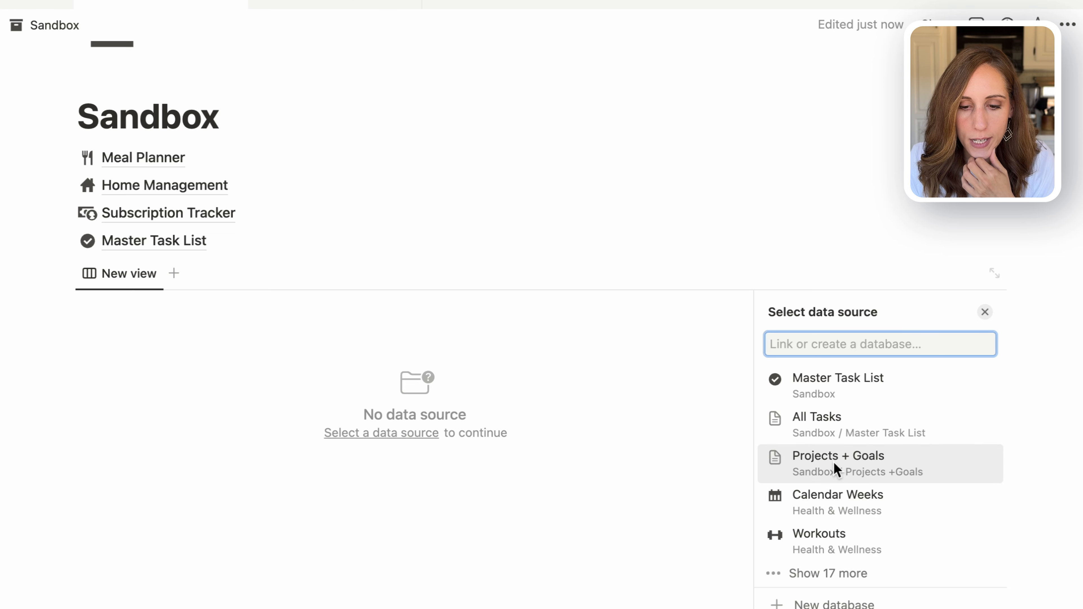
{"action": "left_click", "coordinate": [833, 603]}
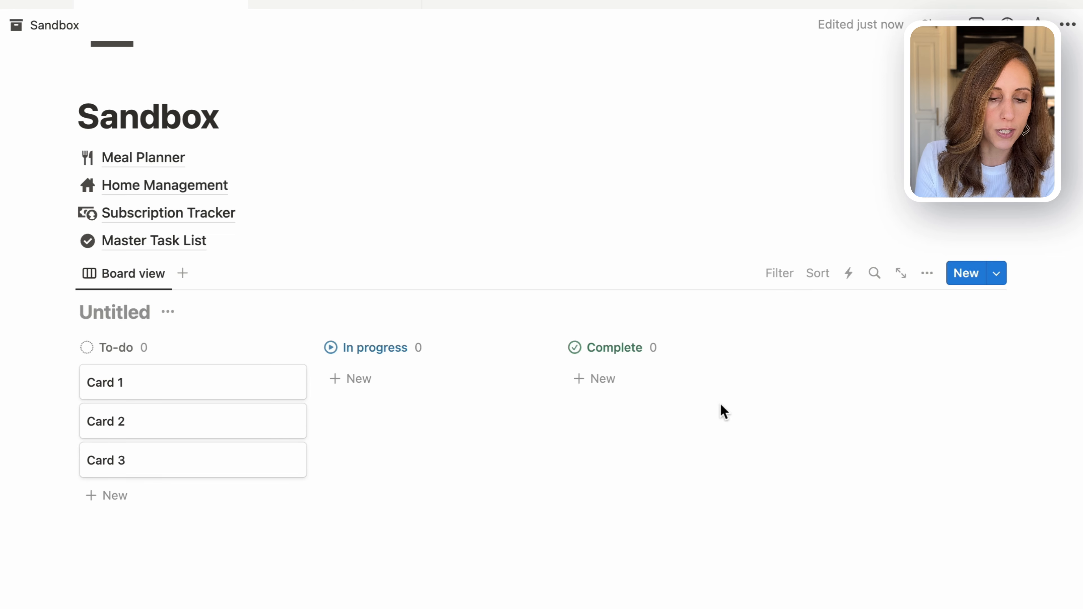
{"action": "type", "text": "Projects"}
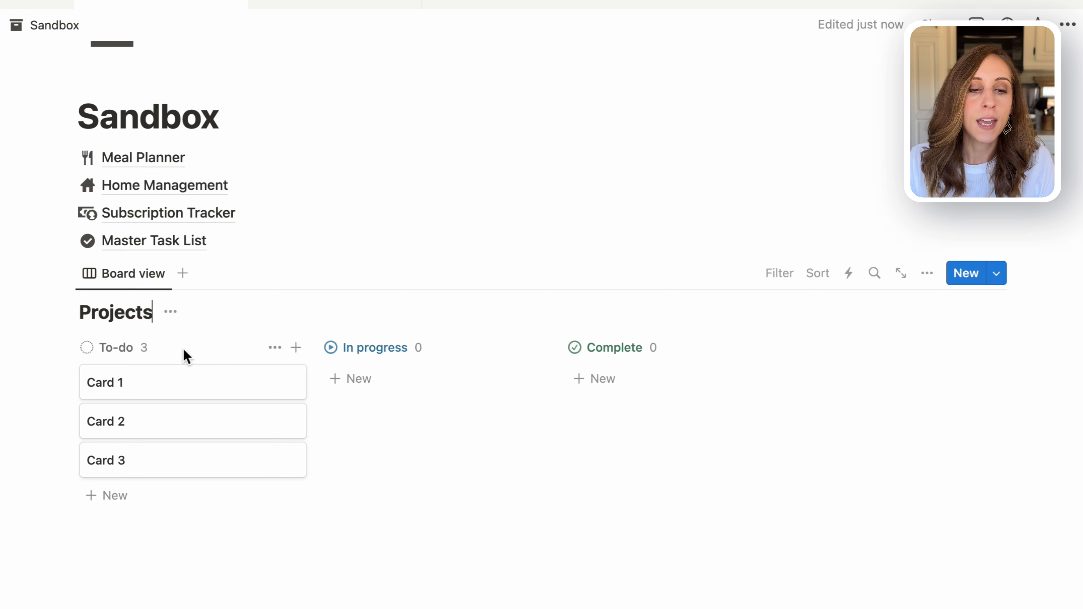
Rename Card 1 on the Projects board to "Plan Summer Vacation" and close its page.
{"action": "left_click", "coordinate": [151, 375]}
{"action": "left_click_drag", "start_coordinate": [599, 103], "coordinate": [491, 102]}
{"action": "type", "text": "Plan Summer Vacatio"}
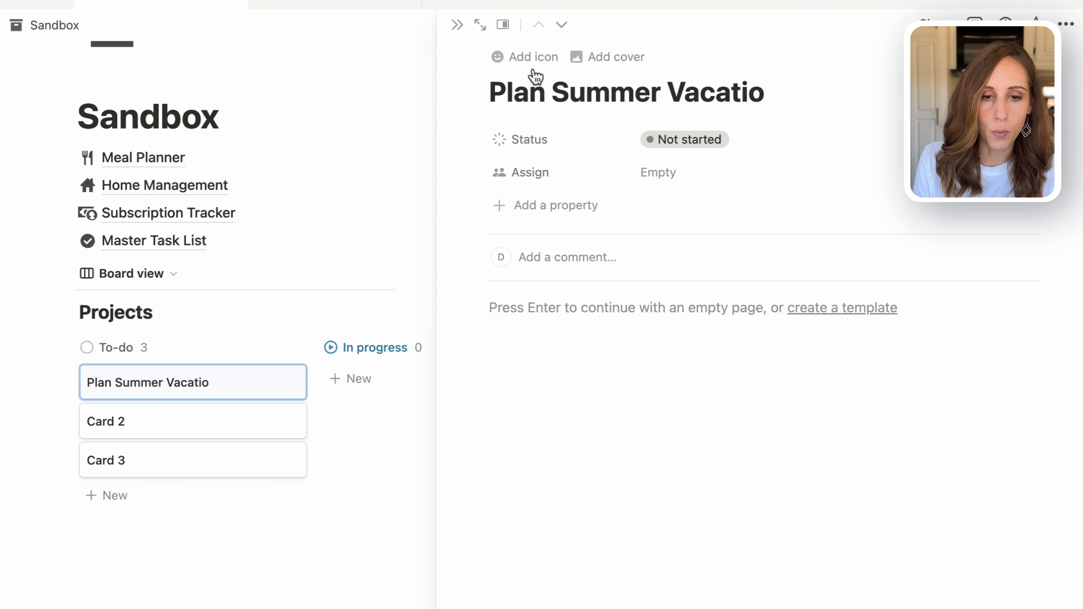
{"action": "type", "text": "n"}
{"action": "left_click", "coordinate": [457, 24]}
Rename Card 2 on the Projects board to "Declutter Closet" and close its page.
{"action": "left_click", "coordinate": [184, 420]}
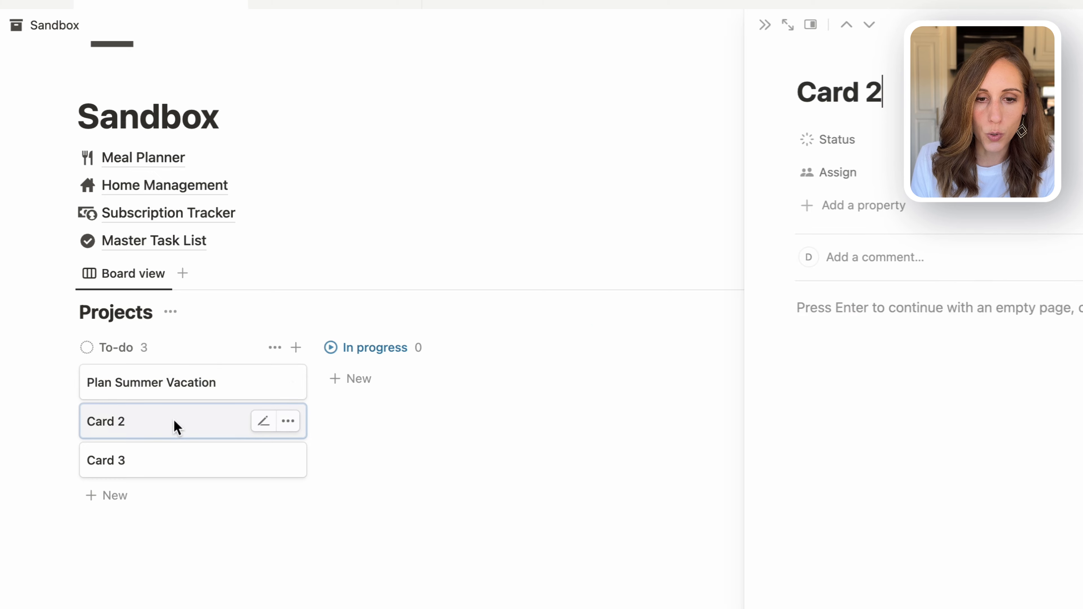
{"action": "left_click_drag", "start_coordinate": [614, 89], "coordinate": [497, 97]}
{"action": "type", "text": "Declu"}
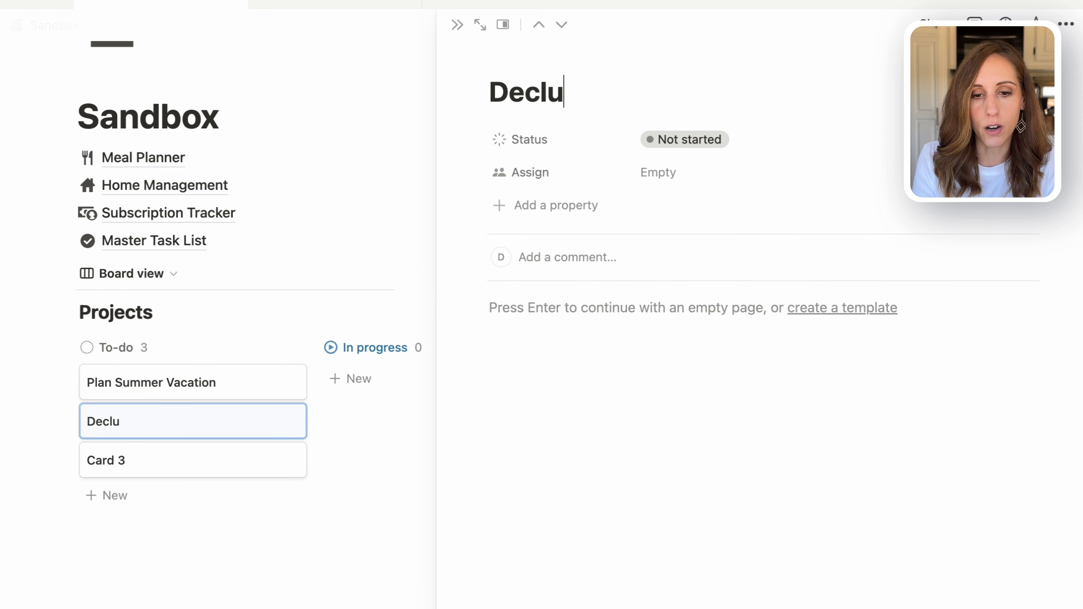
{"action": "type", "text": "tter Closet"}
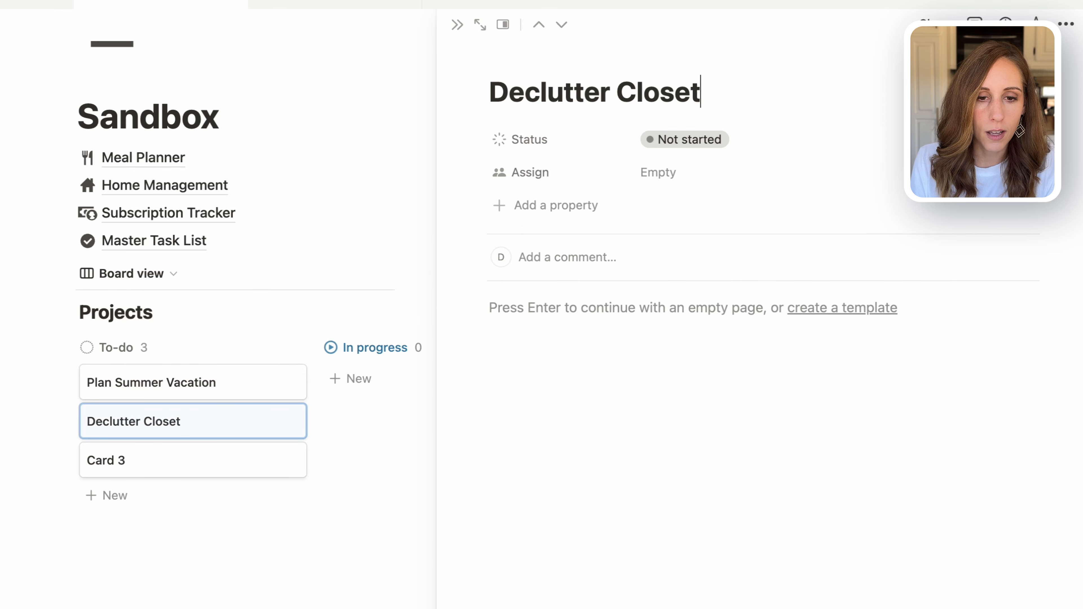
{"action": "left_click", "coordinate": [457, 24]}
Rename Card 3 on the Projects board to "Build a Capsule Wardrobe" and close its page.
{"action": "left_click", "coordinate": [128, 460]}
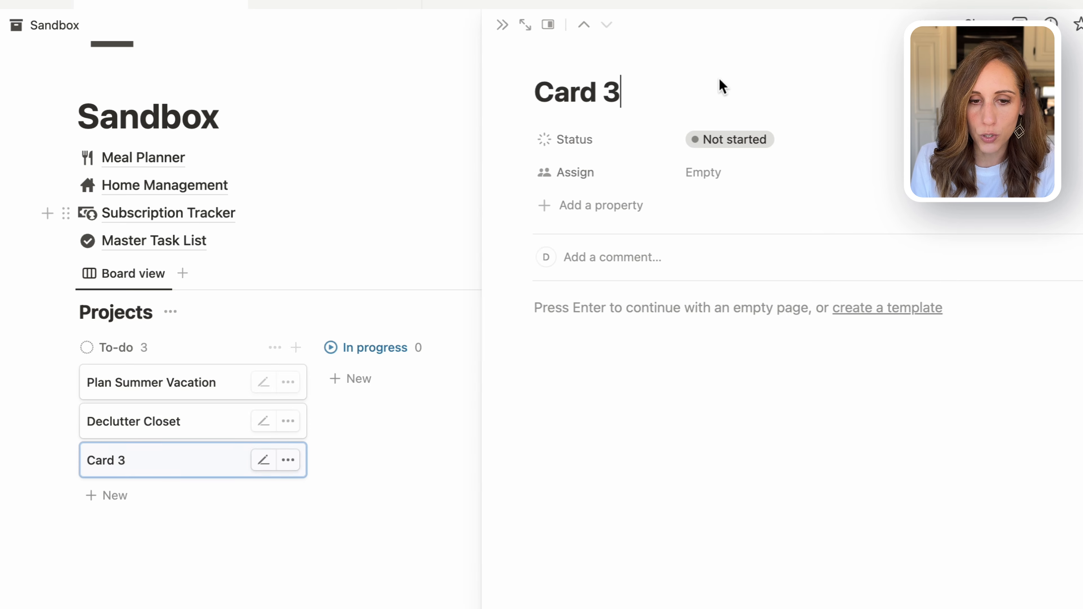
{"action": "left_click_drag", "start_coordinate": [614, 101], "coordinate": [490, 102]}
{"action": "type", "text": "Build a C"}
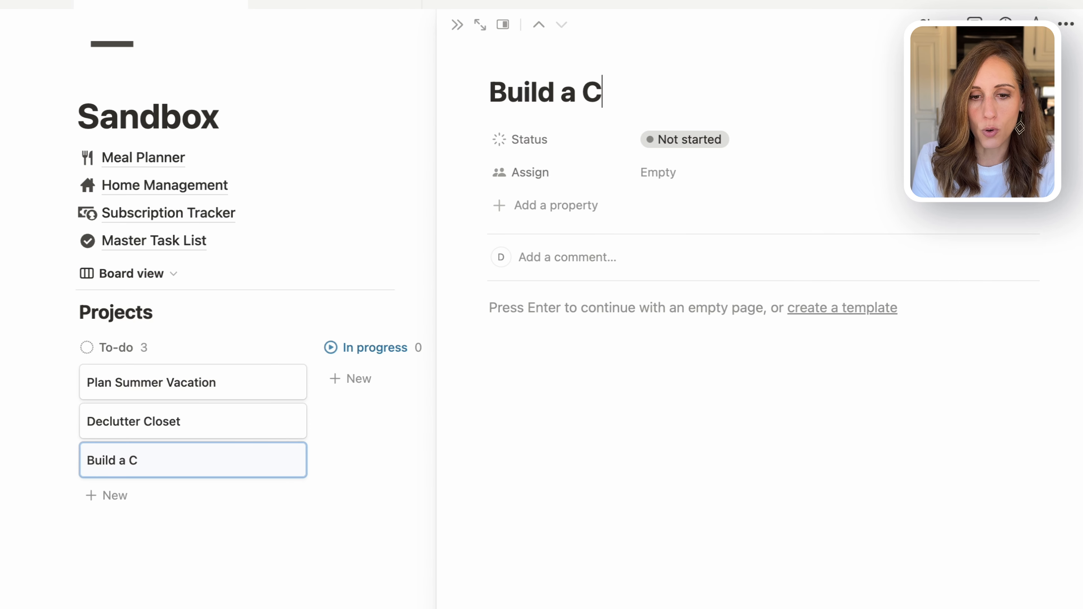
{"action": "type", "text": "apsule Wardop"}
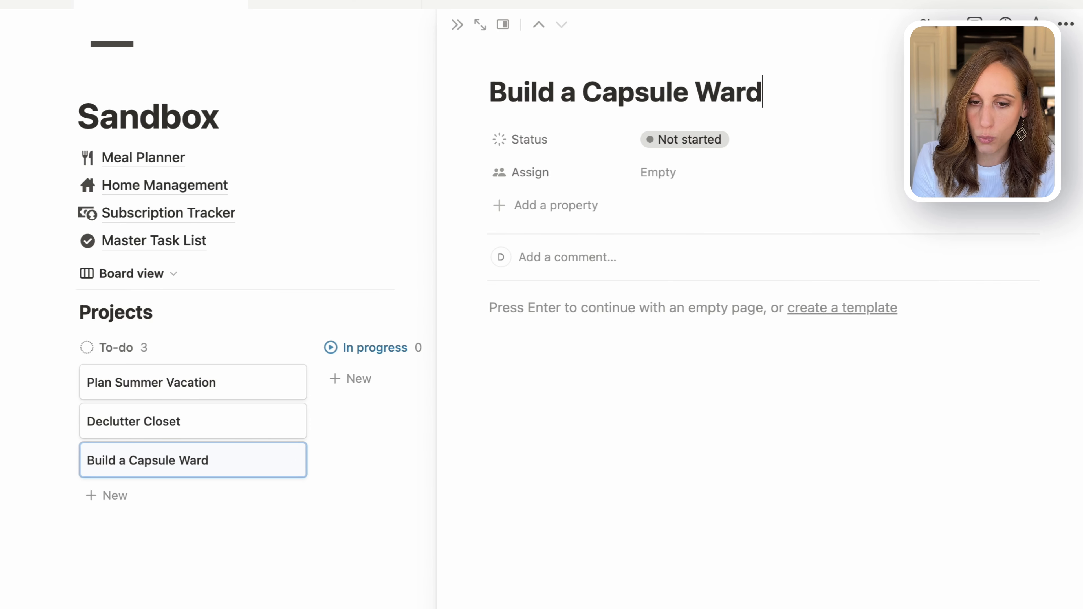
{"action": "key", "text": "BackSpace"}
{"action": "key", "text": "BackSpace"}
{"action": "type", "text": "ro"}
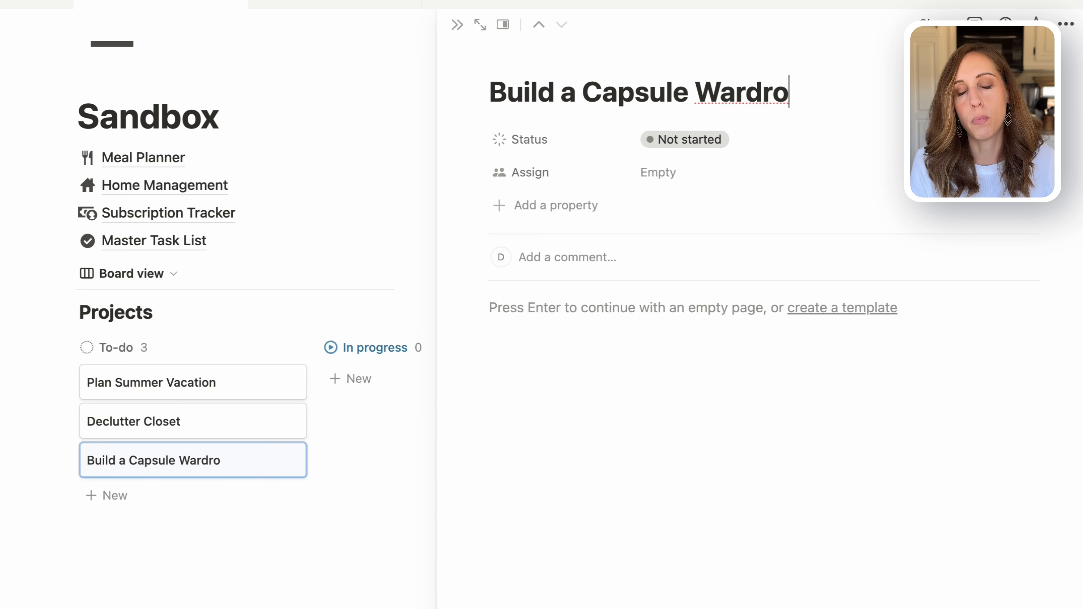
{"action": "type", "text": "be"}
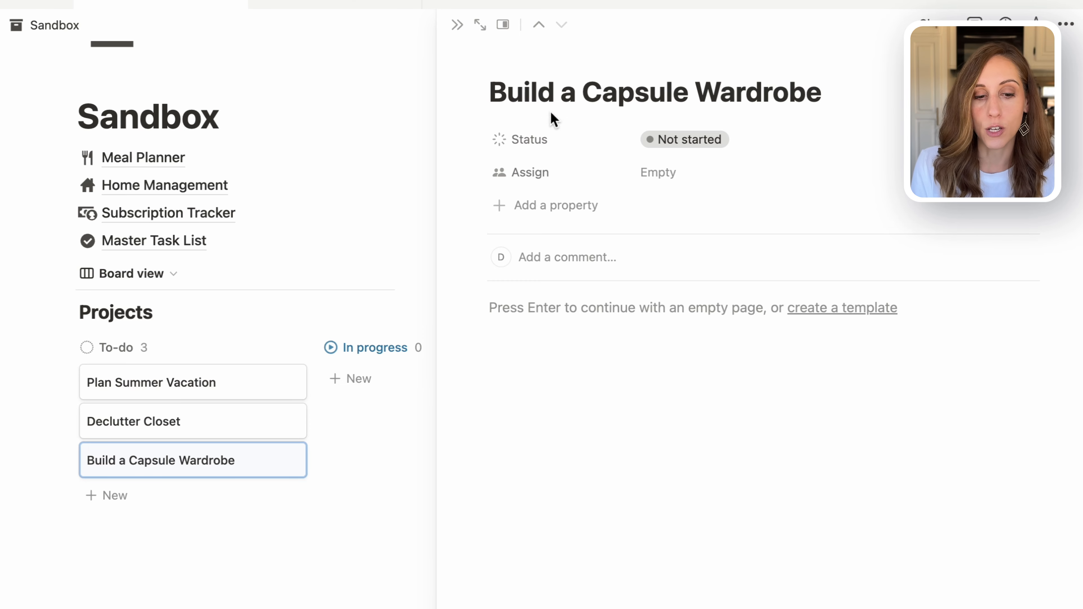
{"action": "left_click", "coordinate": [458, 25]}
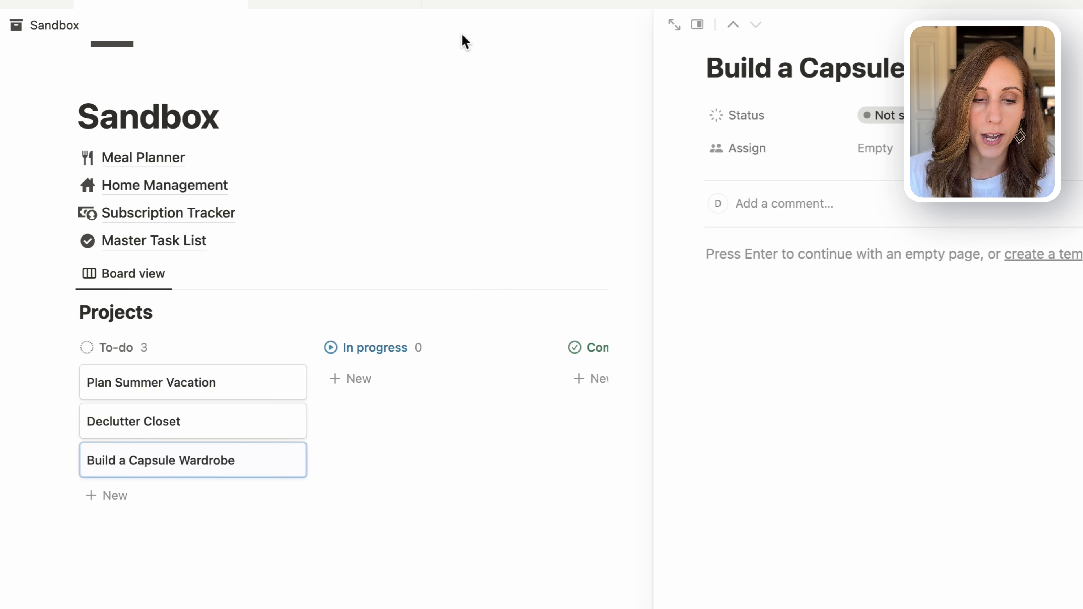
Move the Declutter Closet card to In progress and add a date property named "Start Date" on its page.
{"action": "left_click_drag", "start_coordinate": [178, 416], "coordinate": [374, 366]}
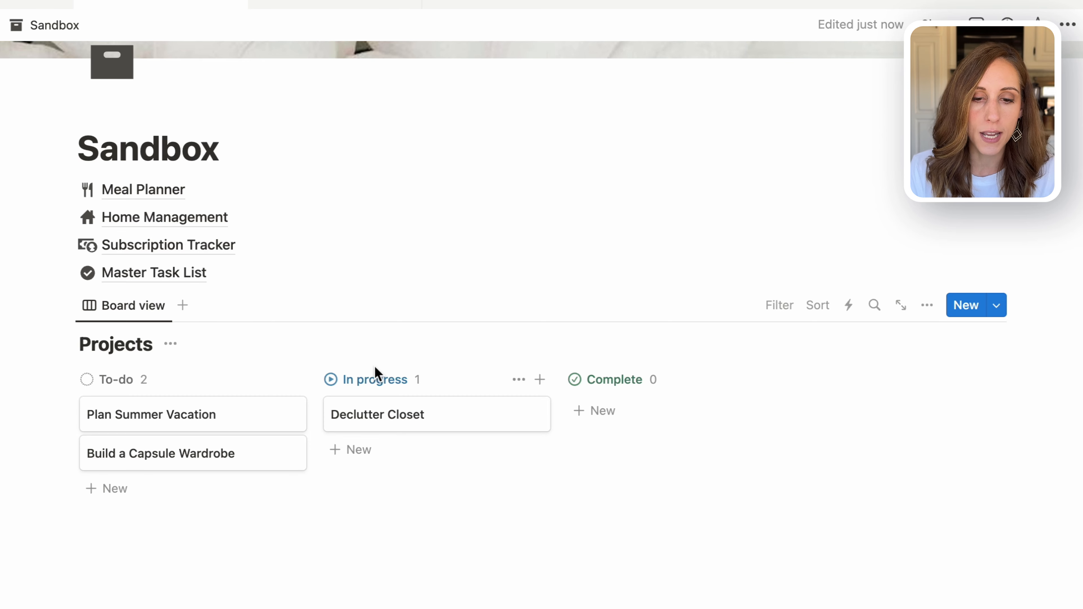
{"action": "left_click", "coordinate": [440, 425]}
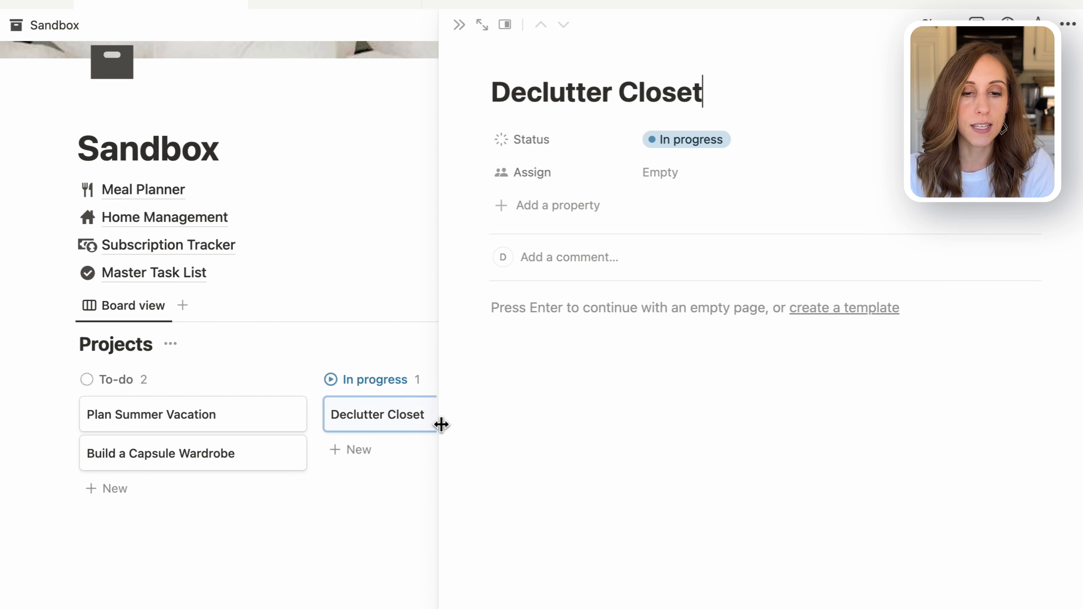
{"action": "left_click", "coordinate": [537, 205]}
{"action": "scroll", "coordinate": [541, 448], "scroll_direction": "down", "scroll_amount": 3}
{"action": "left_click", "coordinate": [541, 448]}
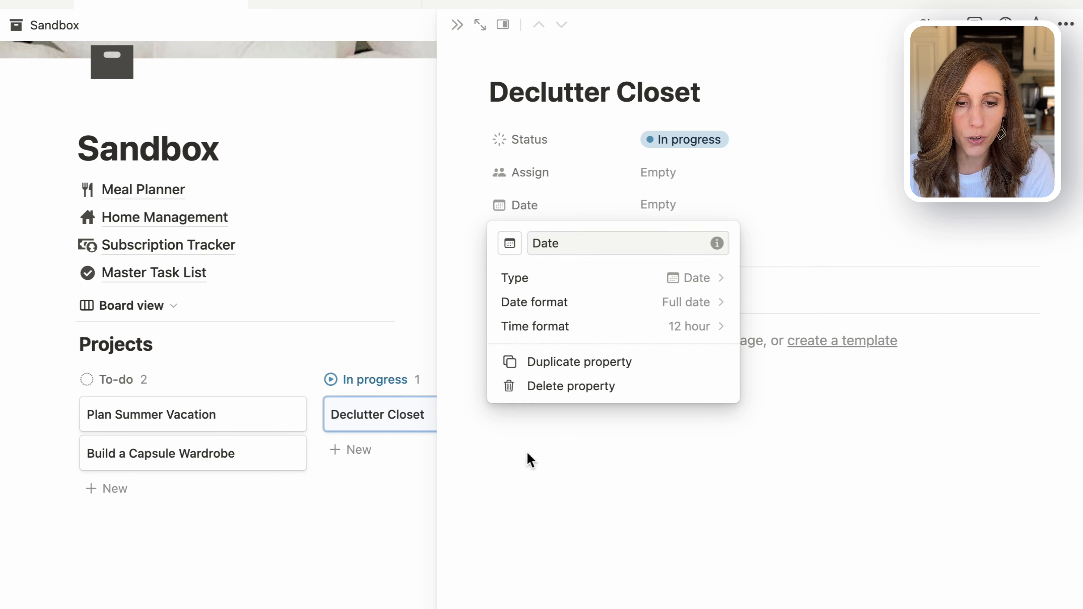
{"action": "left_click", "coordinate": [534, 244]}
{"action": "type", "text": "Start"}
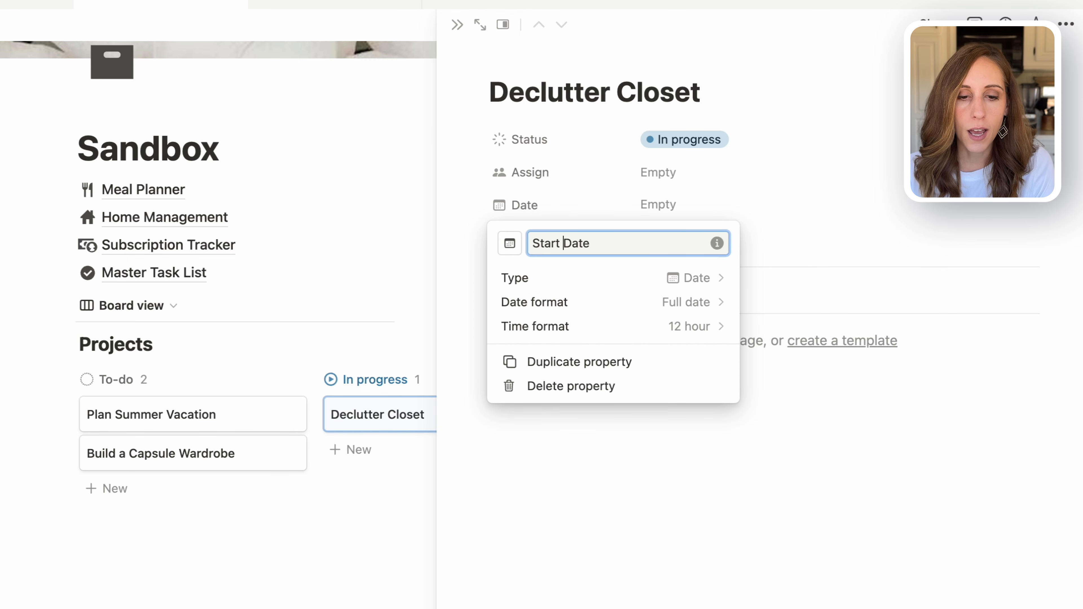
{"action": "left_click", "coordinate": [816, 228]}
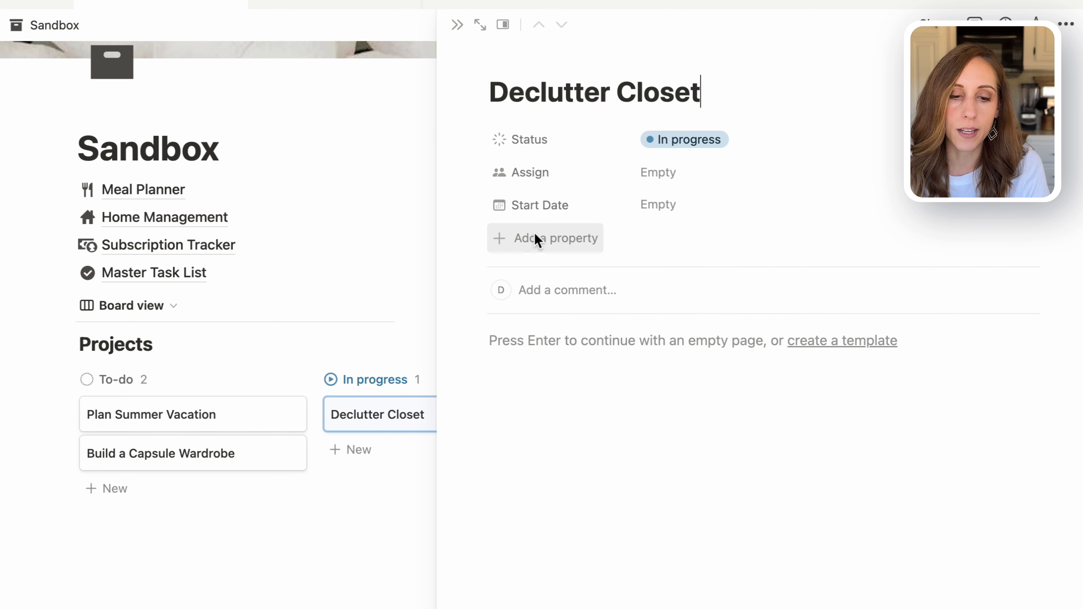
Add a text property named "Why" to the Declutter Closet project.
{"action": "left_click", "coordinate": [534, 237]}
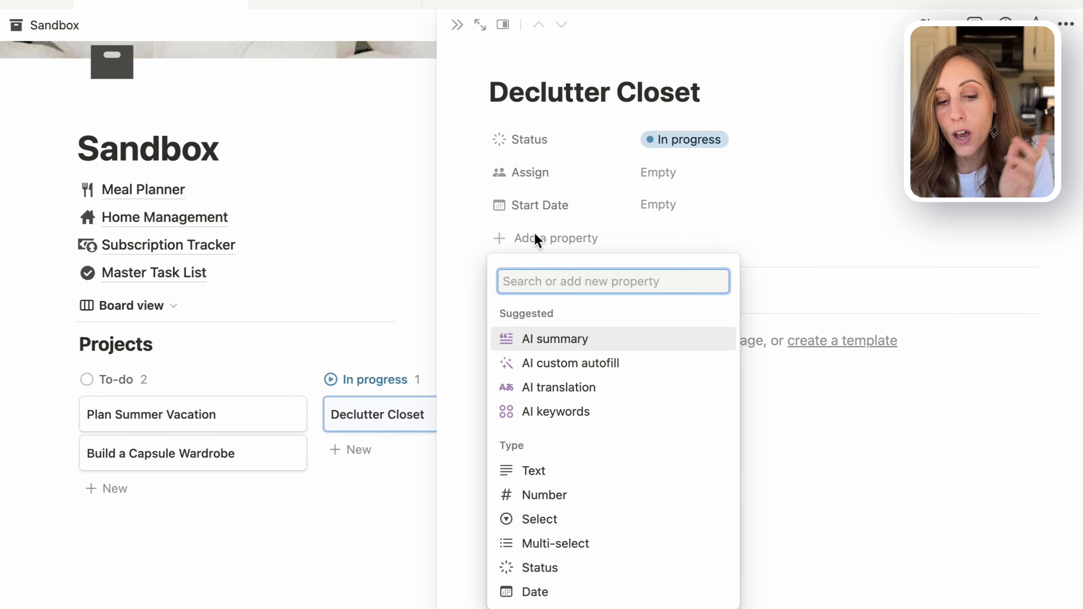
{"action": "left_click", "coordinate": [535, 471]}
{"action": "left_click_drag", "start_coordinate": [556, 278], "coordinate": [528, 277]}
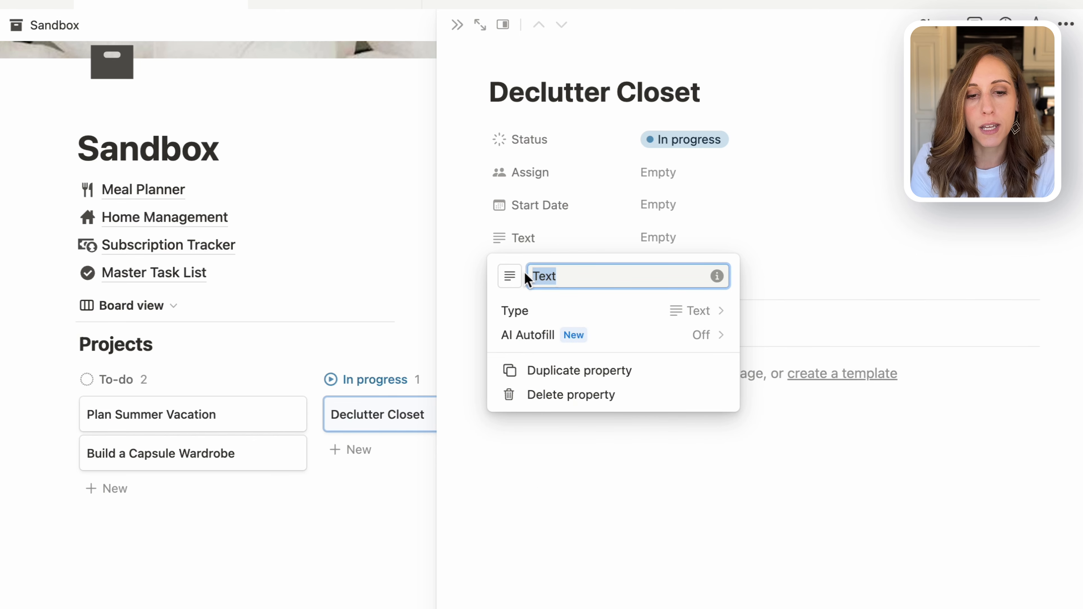
{"action": "type", "text": "Why"}
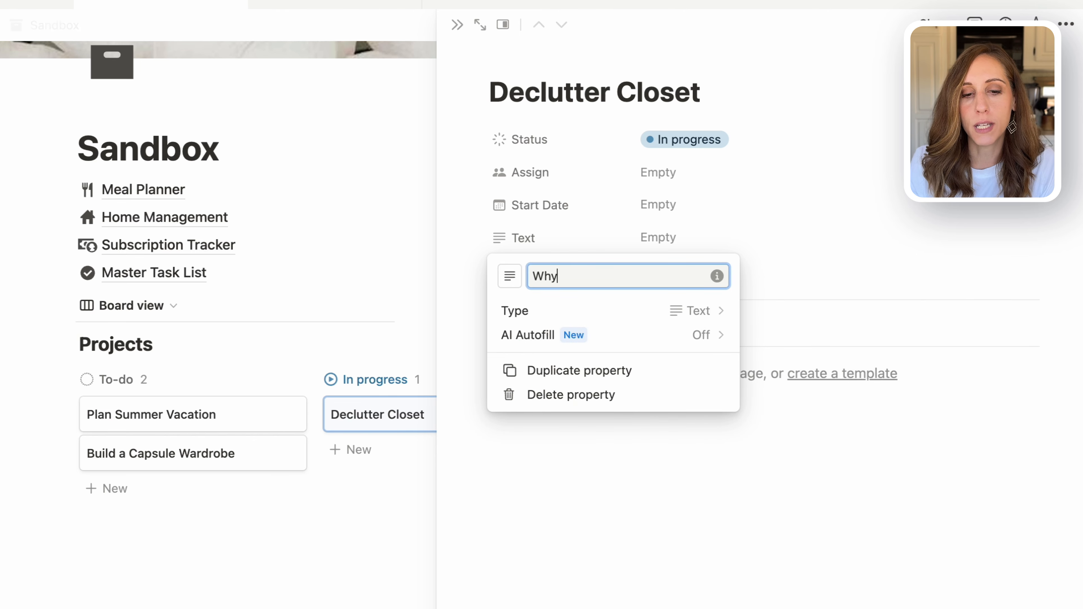
{"action": "left_click", "coordinate": [899, 273]}
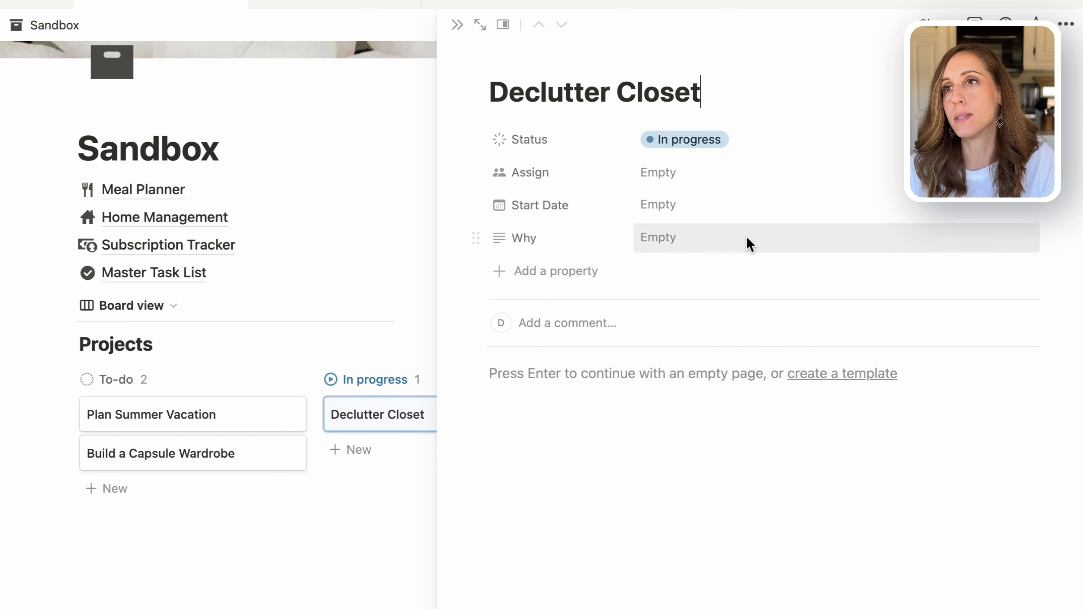
Fill the Why property of Declutter Closet with "Type anything in this field" and start its empty page body.
{"action": "left_click", "coordinate": [723, 241]}
{"action": "type", "text": "Type anything in this field"}
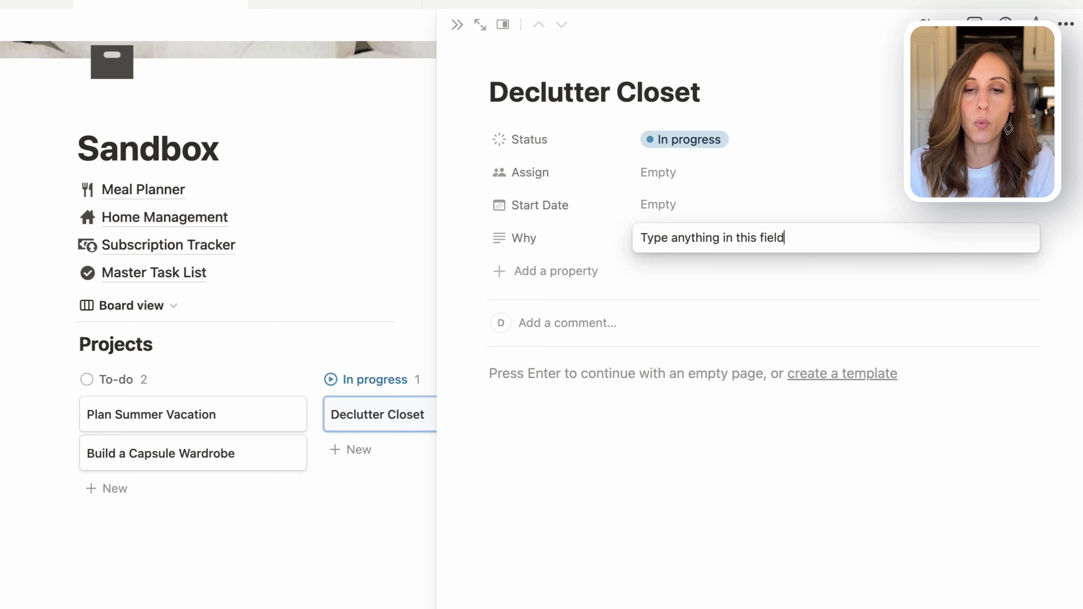
{"action": "left_click", "coordinate": [846, 156]}
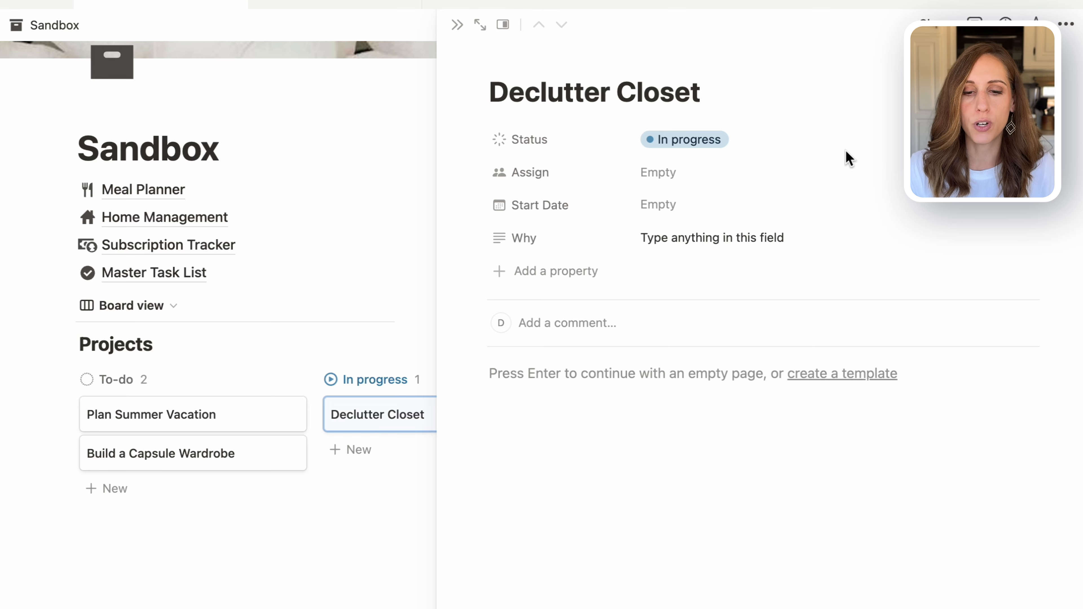
{"action": "left_click", "coordinate": [622, 366]}
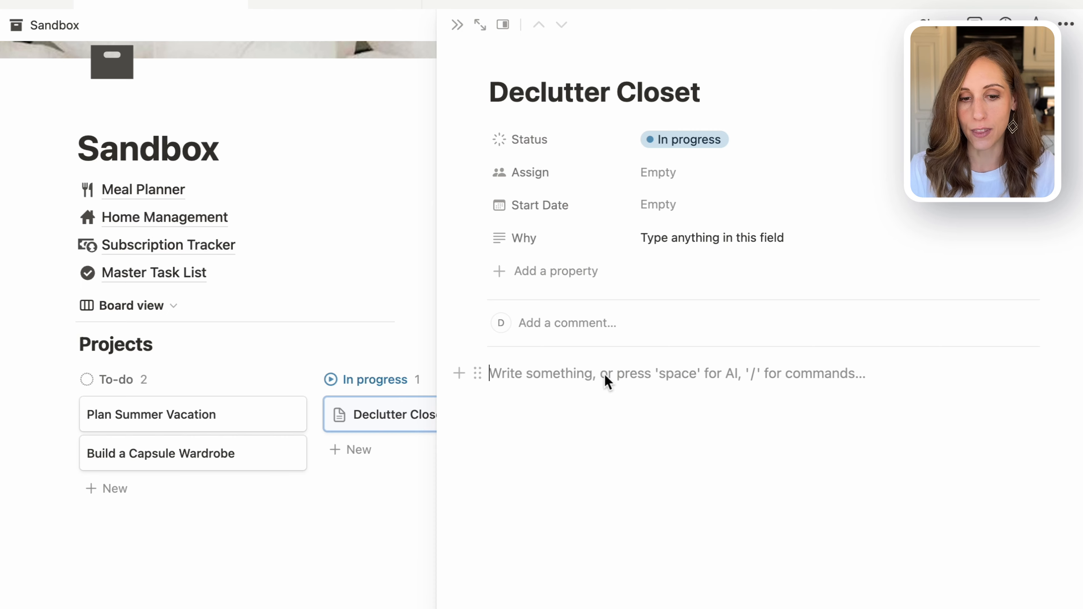
Add a two-way relation property from Projects to Master Task List, shown on Master Task List under the name "Project".
{"action": "left_click", "coordinate": [558, 275]}
{"action": "type", "text": "rela"}
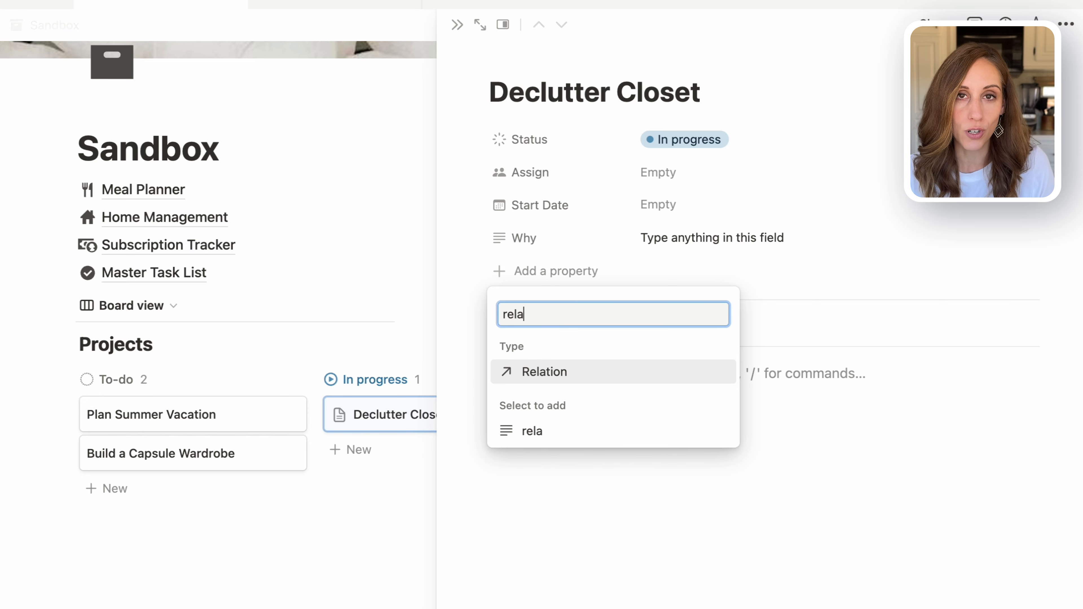
{"action": "left_click", "coordinate": [536, 374]}
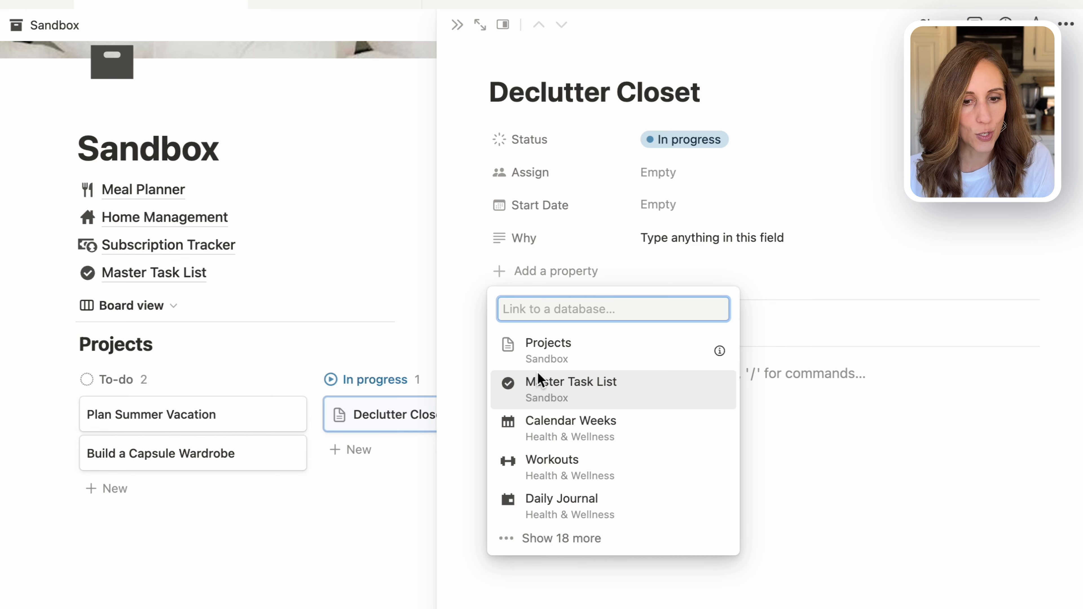
{"action": "left_click", "coordinate": [556, 387]}
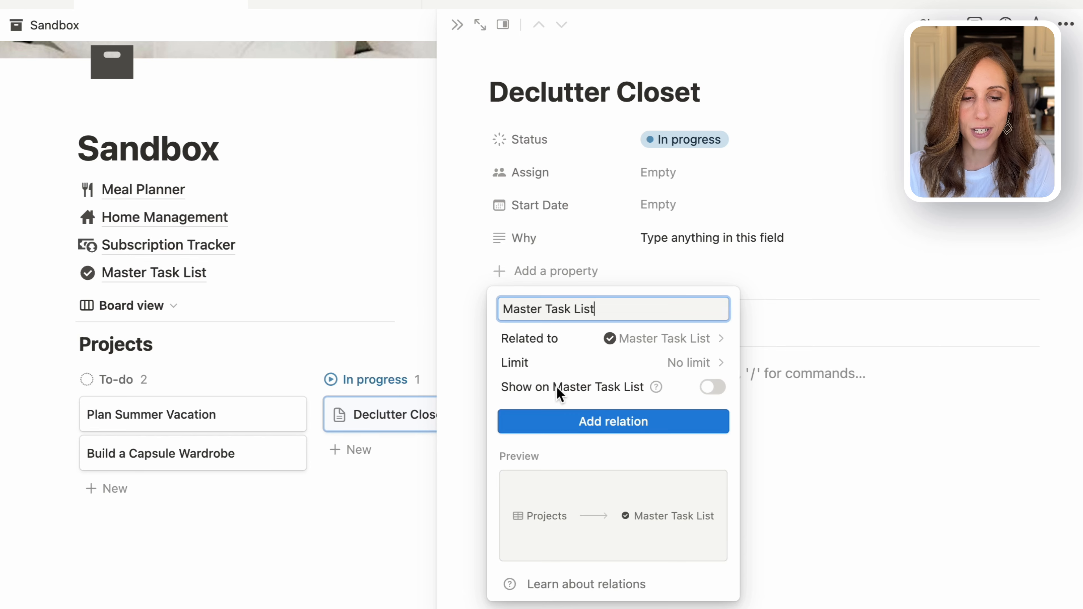
{"action": "left_click", "coordinate": [718, 384]}
{"action": "left_click", "coordinate": [568, 443]}
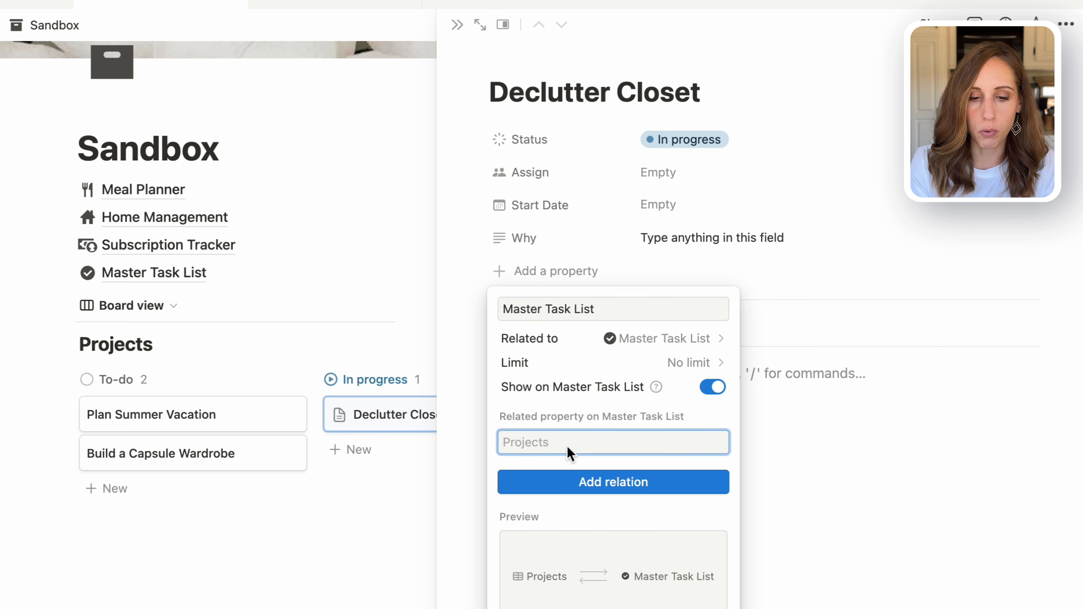
{"action": "type", "text": "Project"}
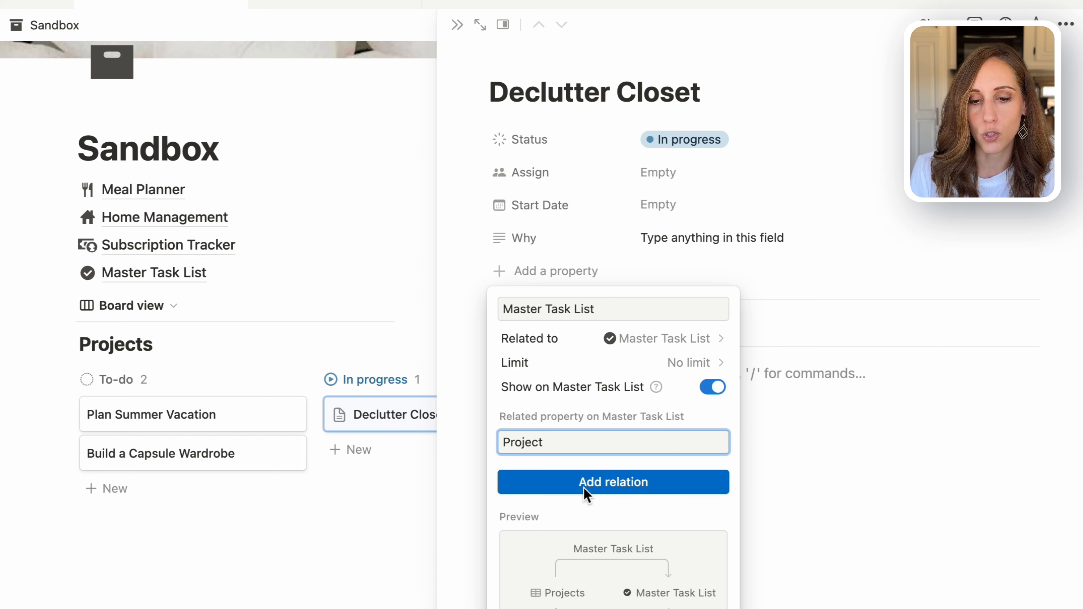
{"action": "left_click", "coordinate": [587, 494]}
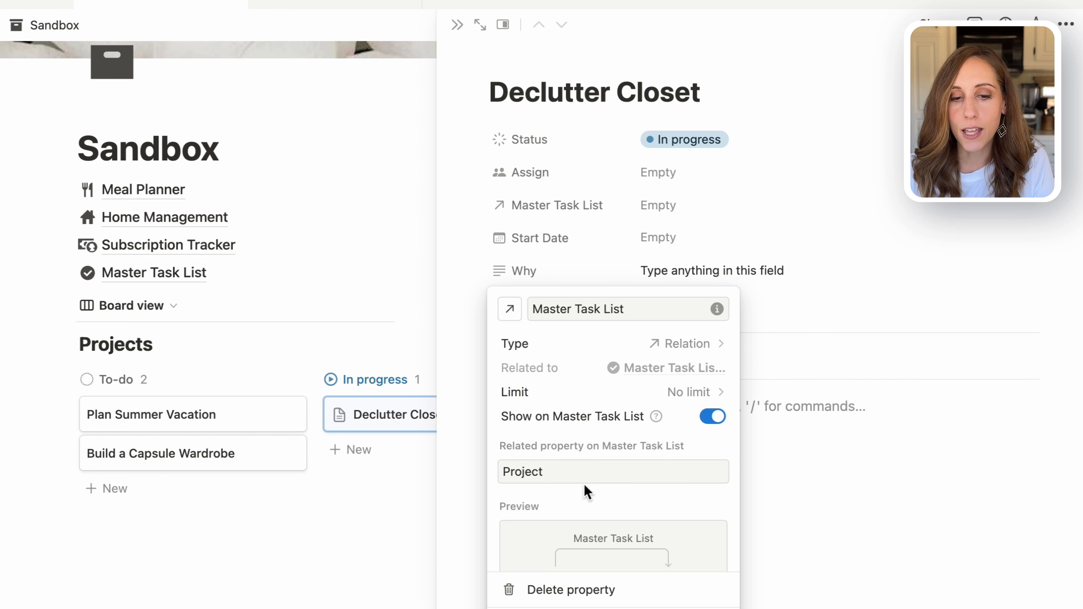
{"action": "left_click", "coordinate": [923, 226]}
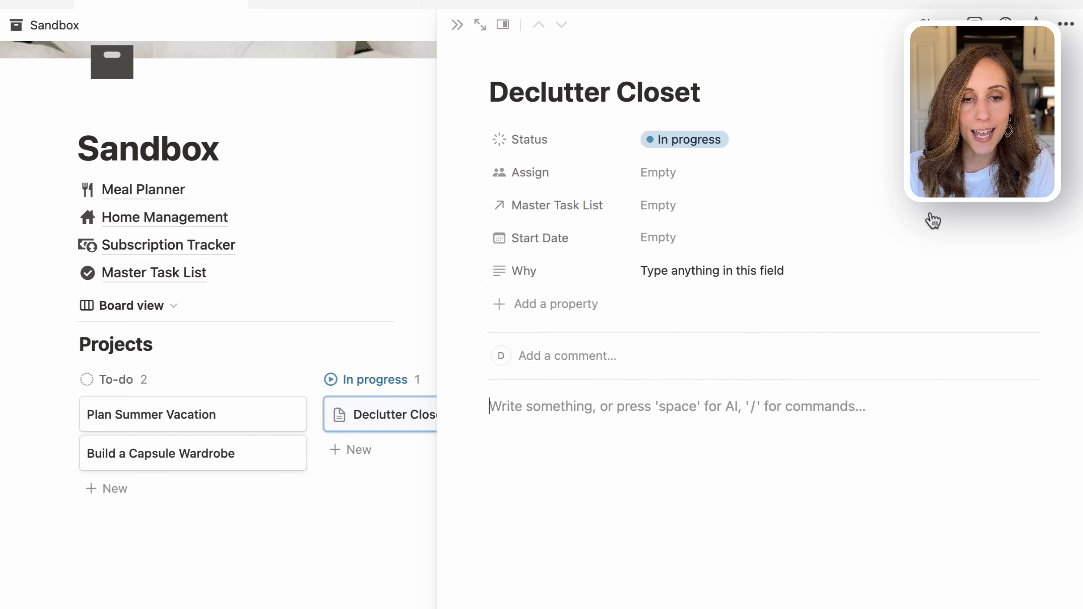
In the Master Task List, link Book Lodging for Summer Vacation to the Plan Summer Vacation project and widen the Project column slightly.
{"action": "left_click", "coordinate": [457, 24]}
{"action": "left_click", "coordinate": [153, 274]}
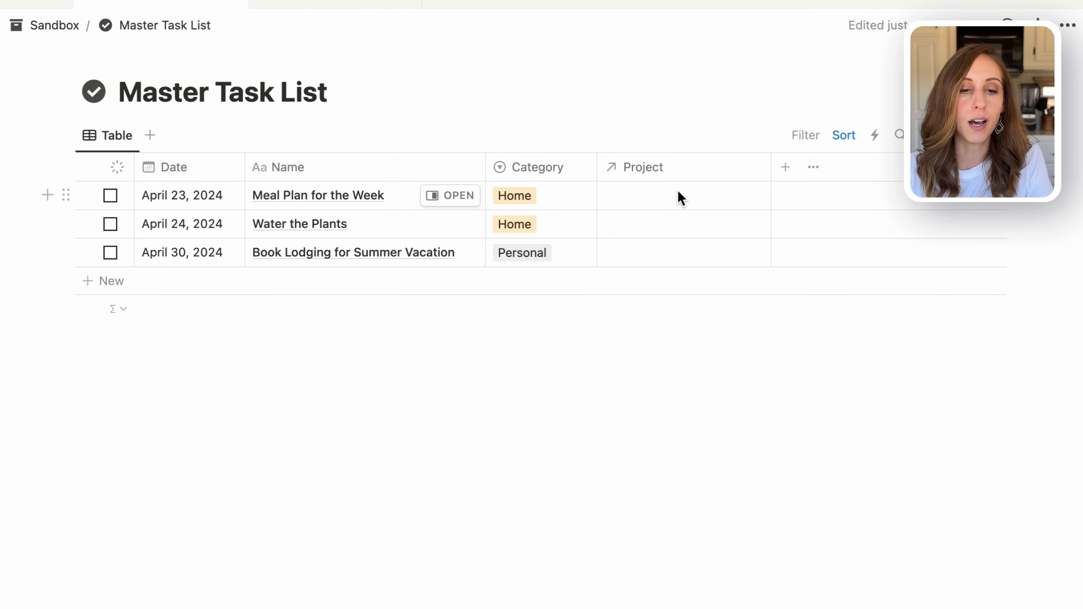
{"action": "left_click", "coordinate": [687, 256]}
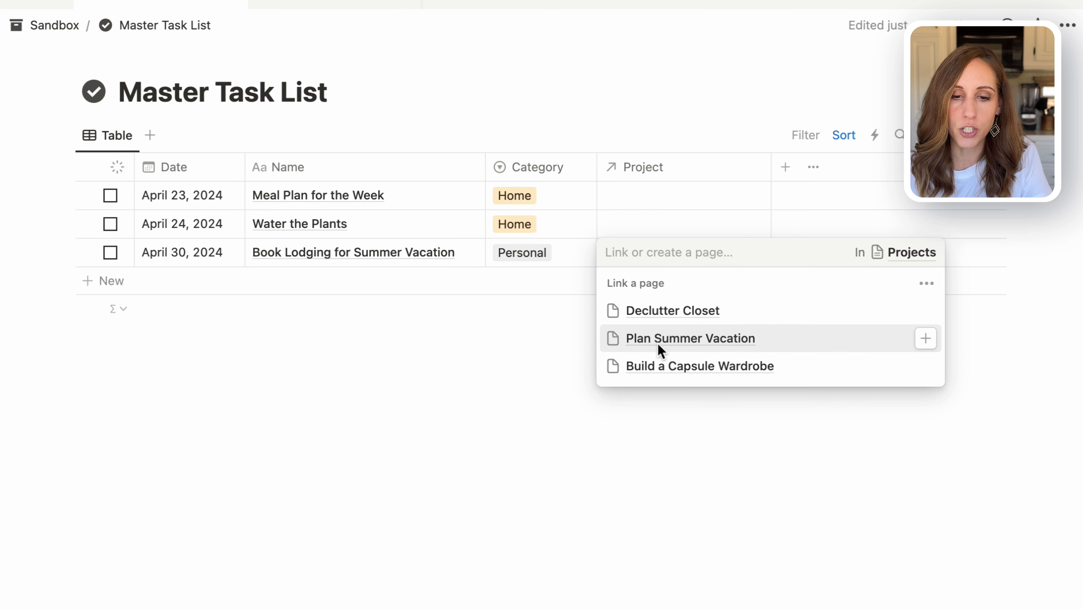
{"action": "left_click", "coordinate": [660, 352]}
{"action": "left_click", "coordinate": [1032, 389]}
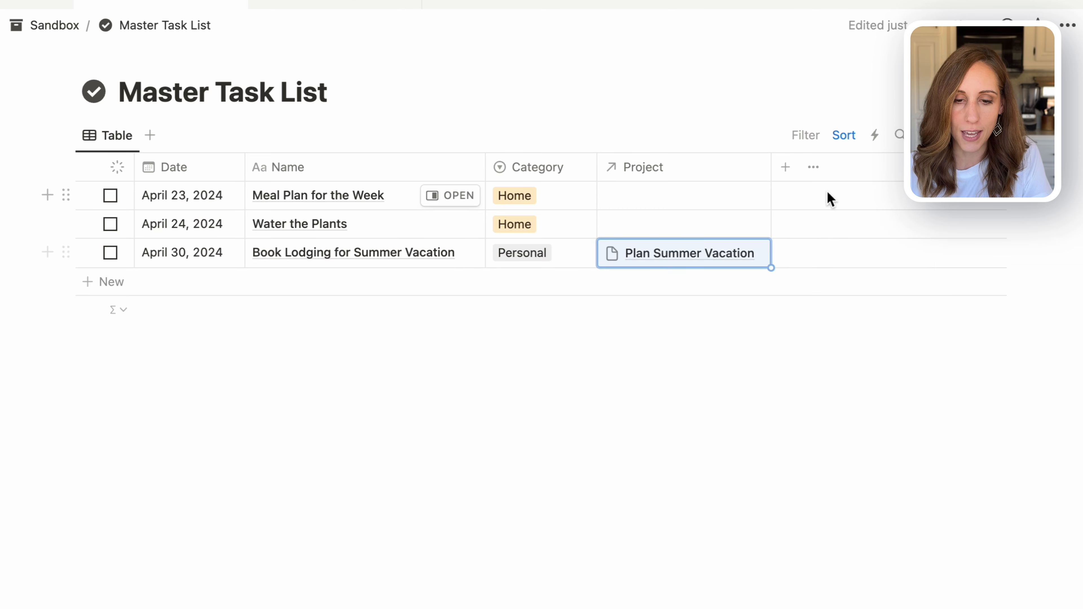
{"action": "left_click_drag", "start_coordinate": [772, 169], "coordinate": [793, 169]}
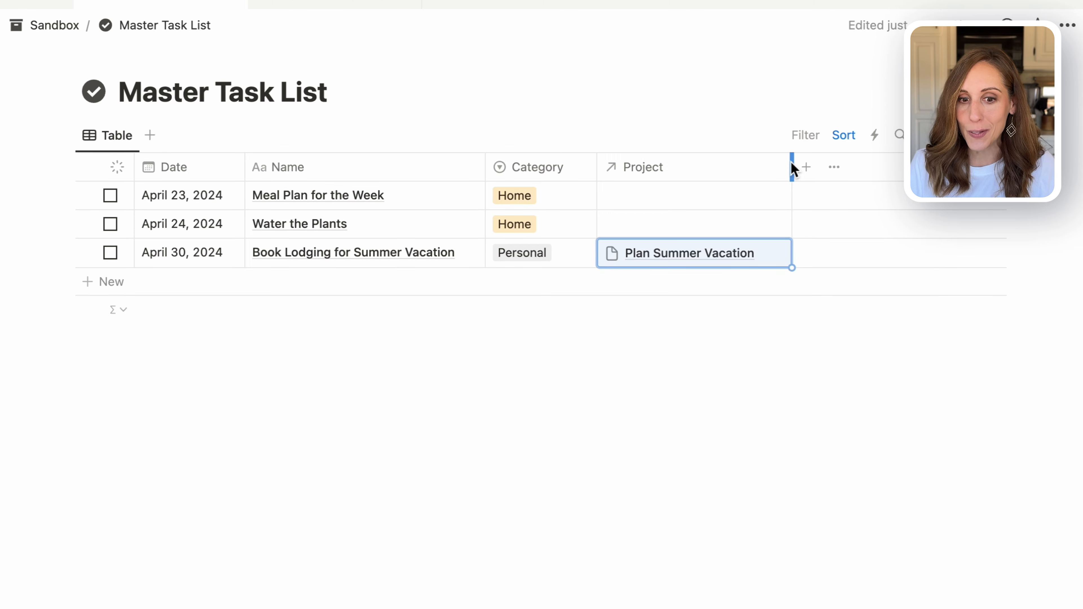
Insert a linked view of the Master Task List database on the Plan Summer Vacation project page, copying its existing Table view.
{"action": "left_click", "coordinate": [719, 256]}
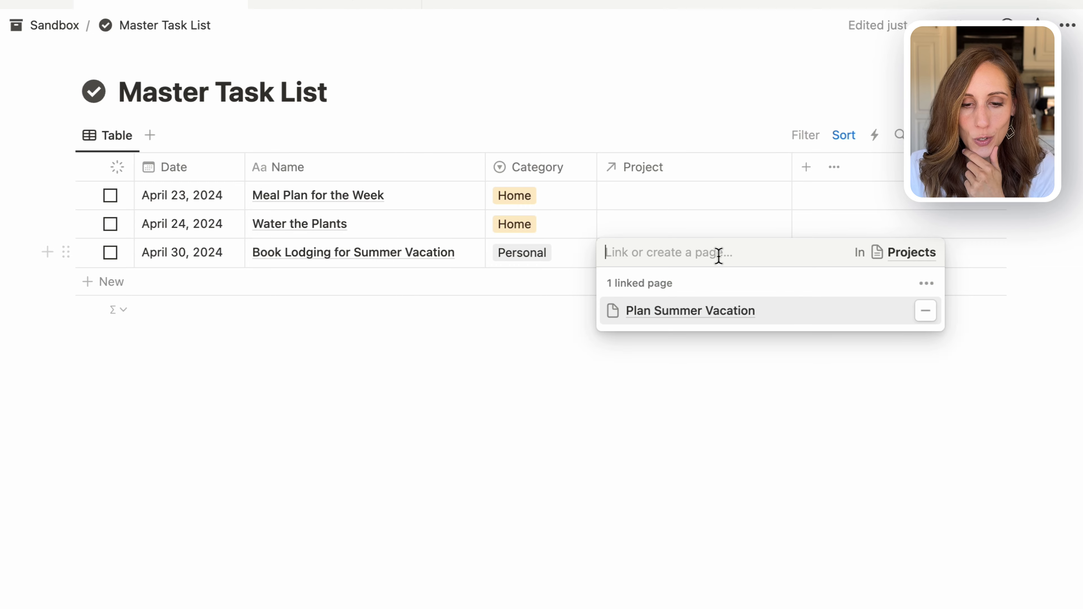
{"action": "left_click", "coordinate": [682, 313]}
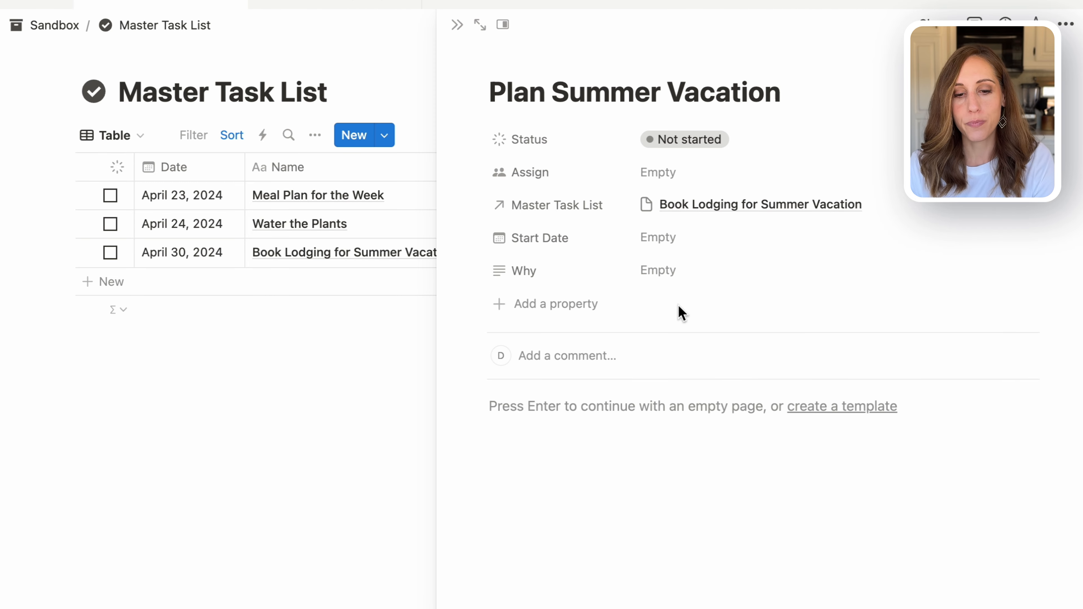
{"action": "left_click", "coordinate": [576, 409]}
{"action": "type", "text": "/"}
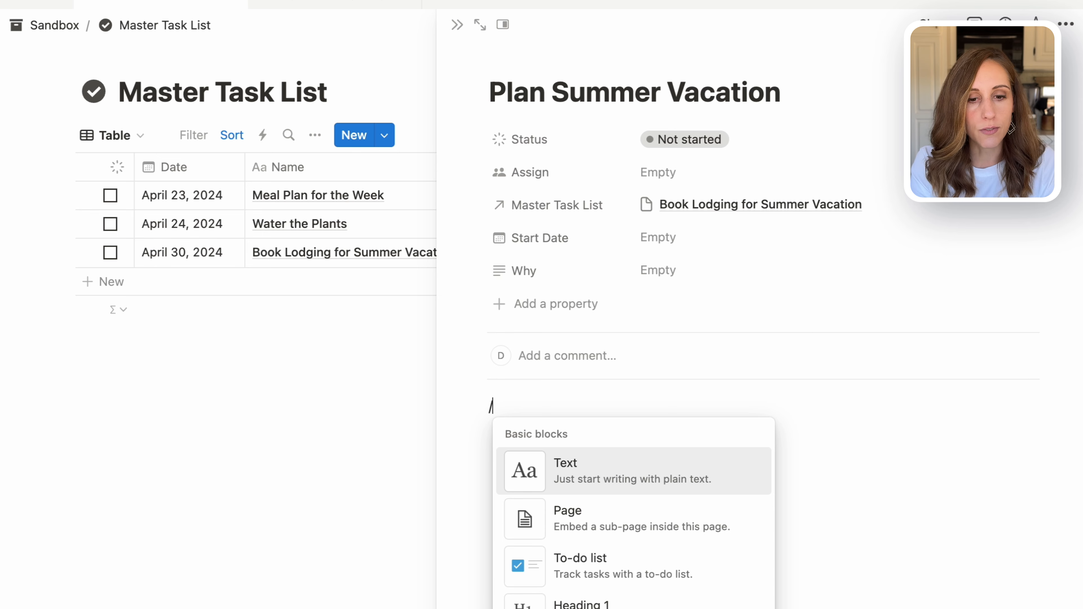
{"action": "type", "text": "linked"}
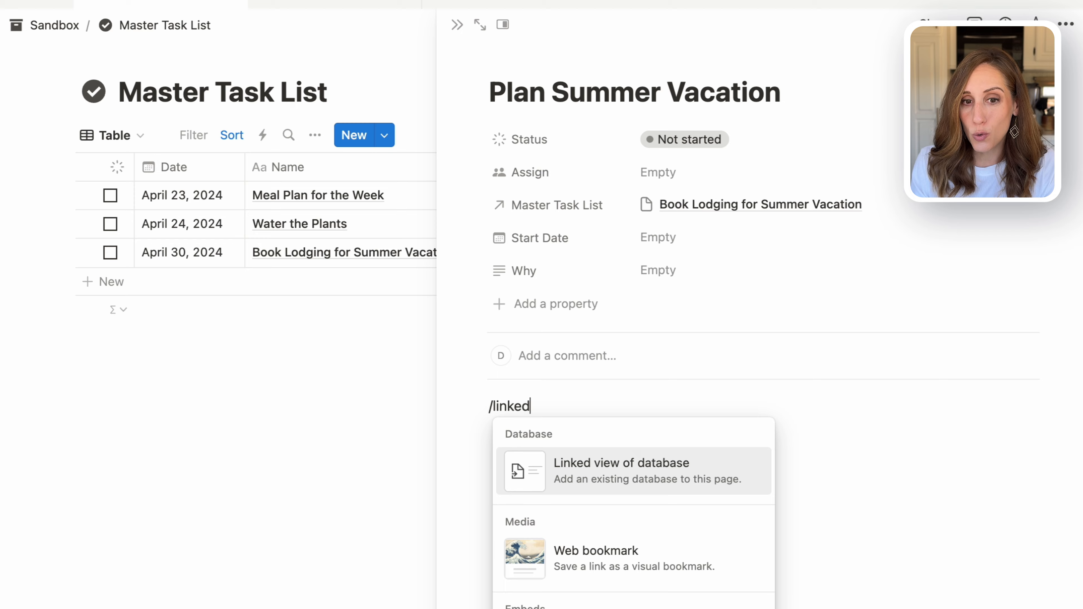
{"action": "left_click", "coordinate": [660, 469]}
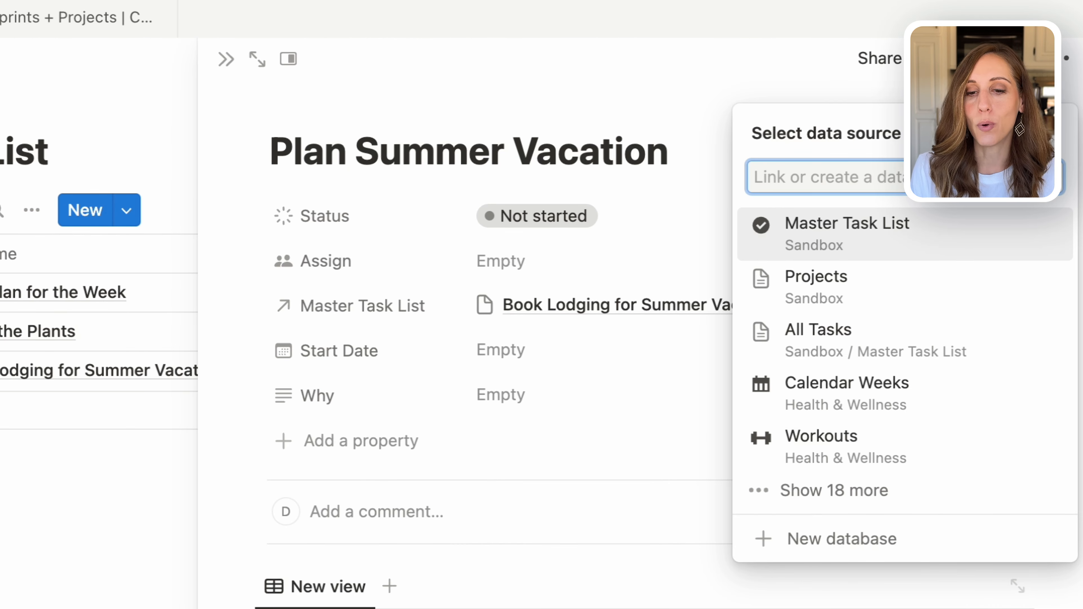
{"action": "left_click", "coordinate": [845, 253]}
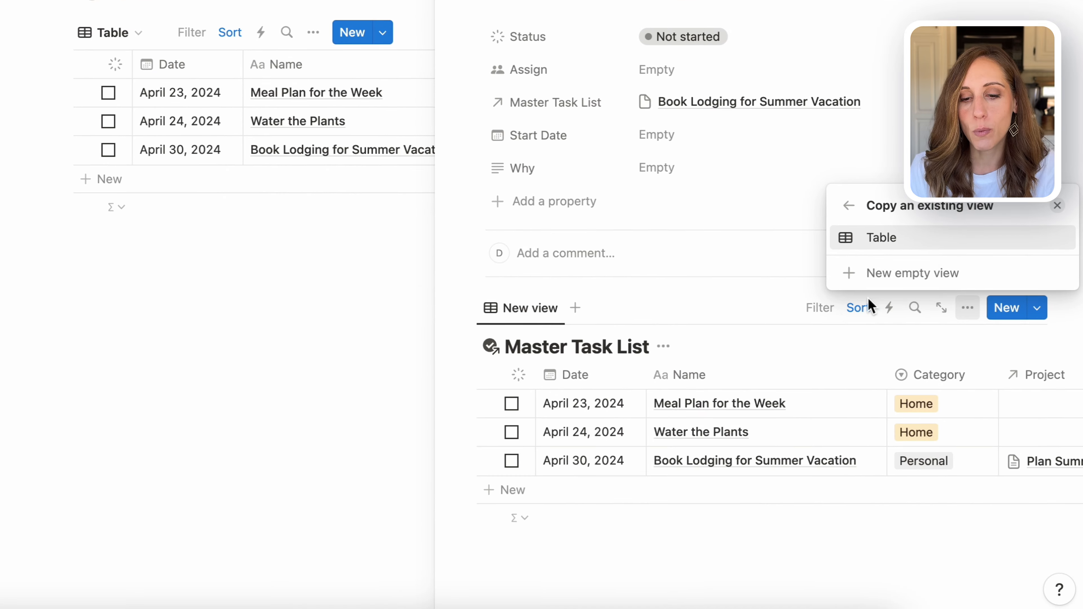
{"action": "key", "text": "Return"}
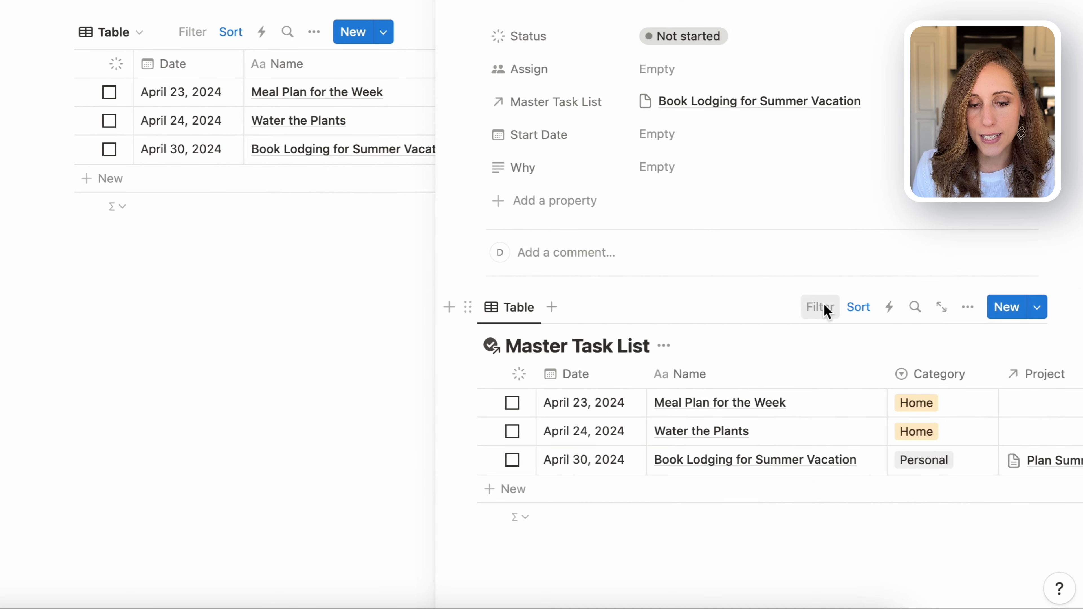
Filter the linked Master Task List to tasks whose Project contains Plan Summer Vacation and hide the filter bar.
{"action": "left_click", "coordinate": [822, 307]}
{"action": "left_click", "coordinate": [738, 452]}
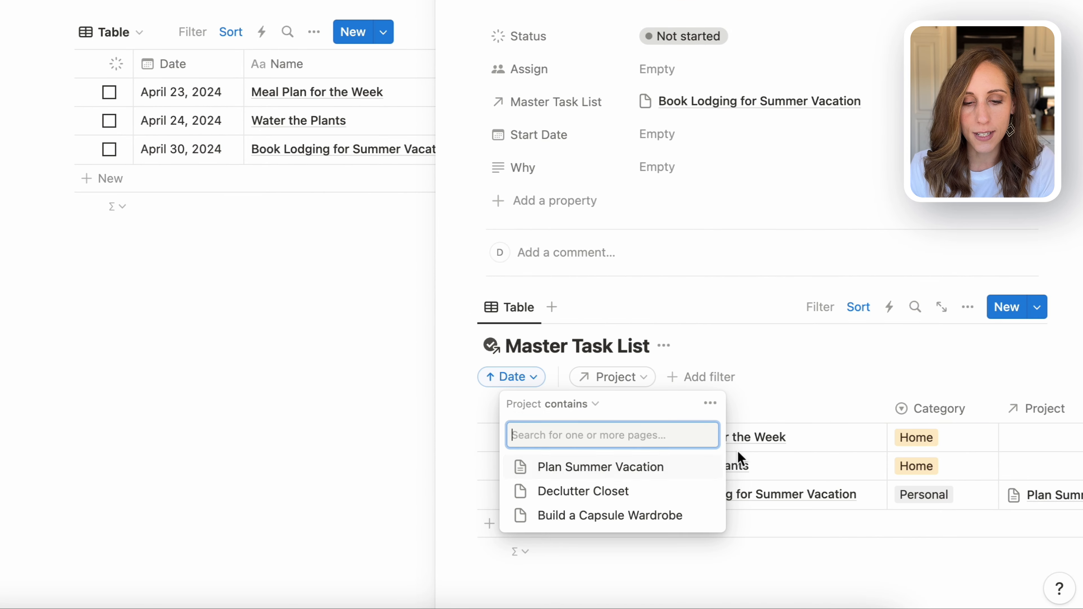
{"action": "left_click", "coordinate": [597, 466]}
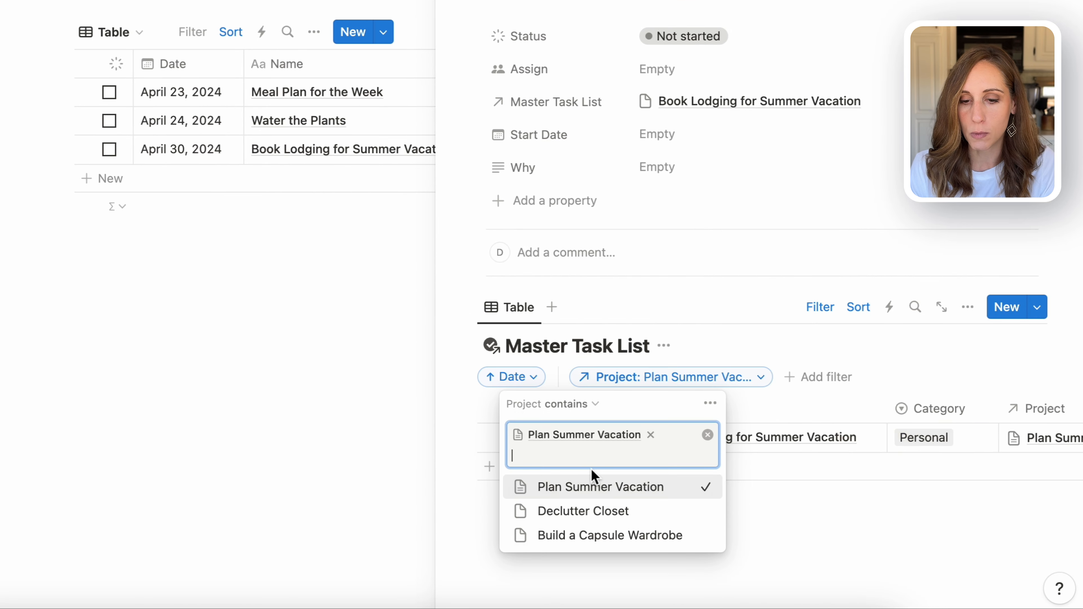
{"action": "left_click", "coordinate": [821, 307]}
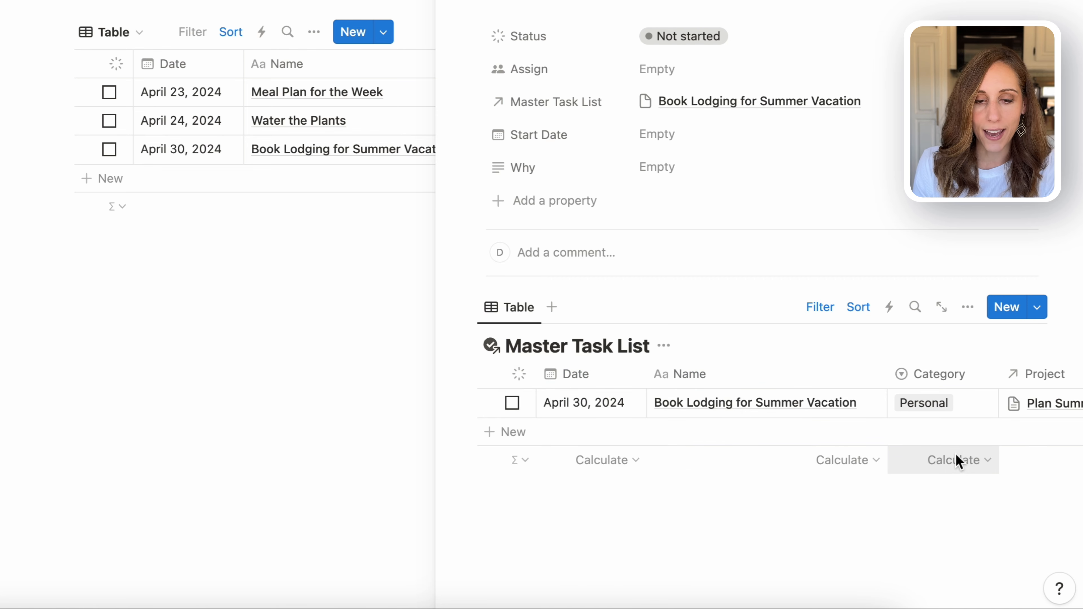
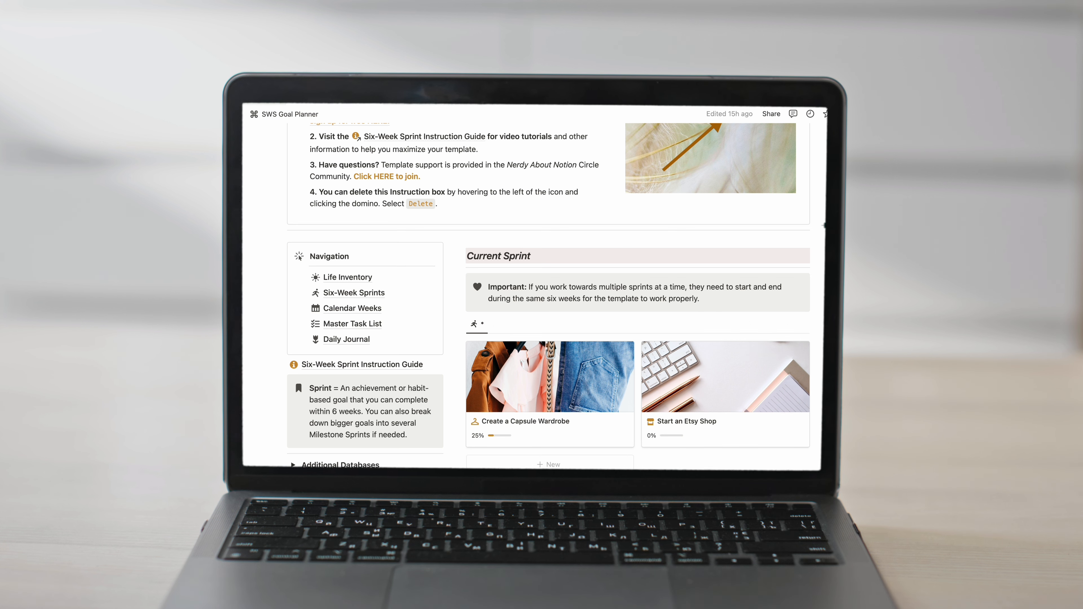
{"action": "scroll", "coordinate": [630, 328], "scroll_direction": "down", "scroll_amount": 3}
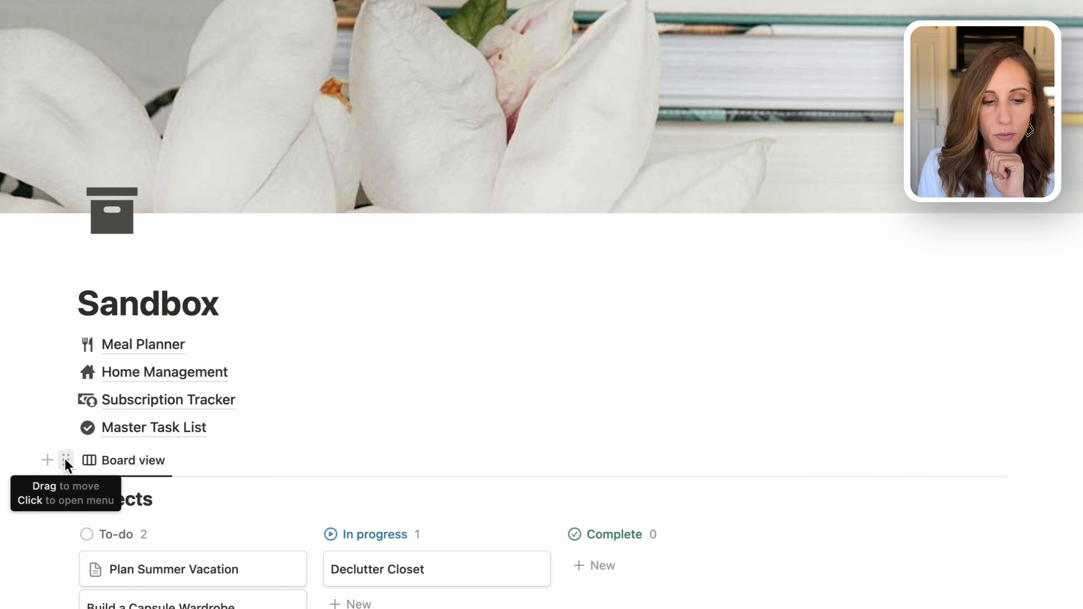
Turn the inline Projects database in the Sandbox into a page and give it the dark hammer icon.
{"action": "left_click", "coordinate": [65, 459]}
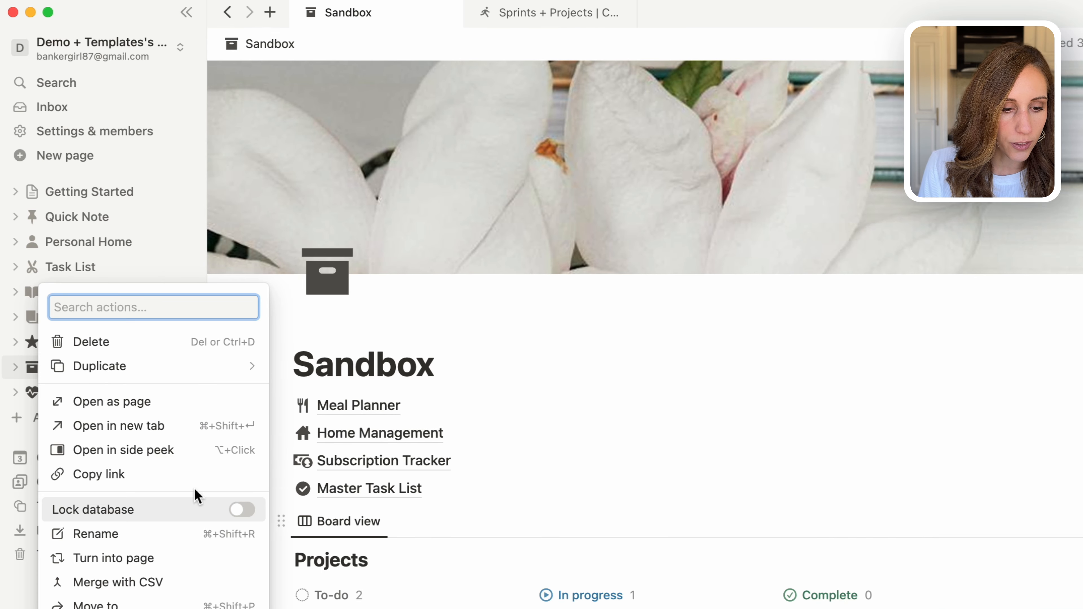
{"action": "left_click", "coordinate": [111, 556]}
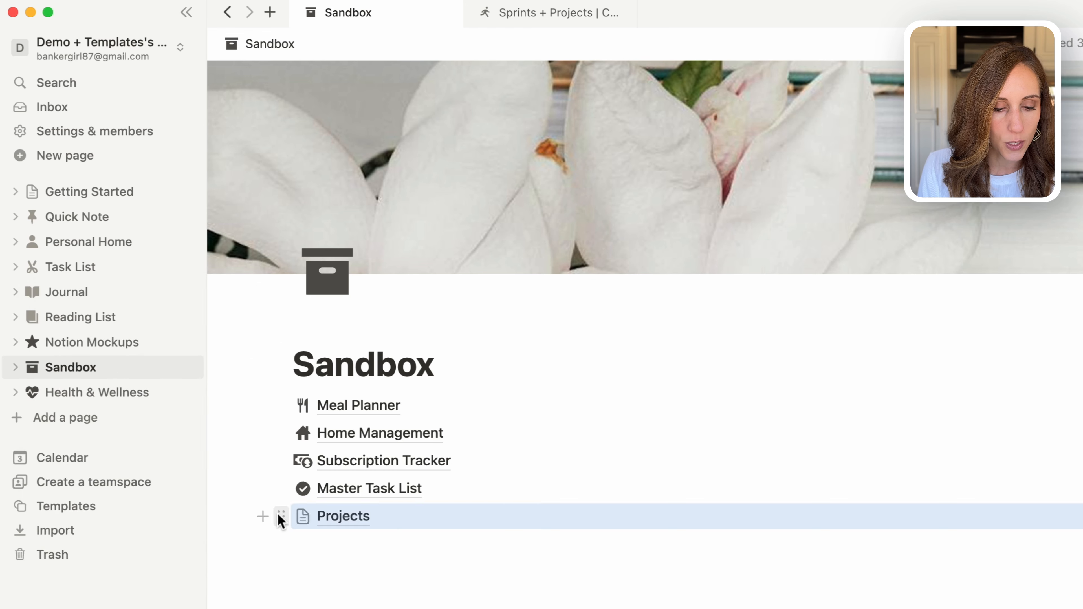
{"action": "left_click", "coordinate": [303, 517]}
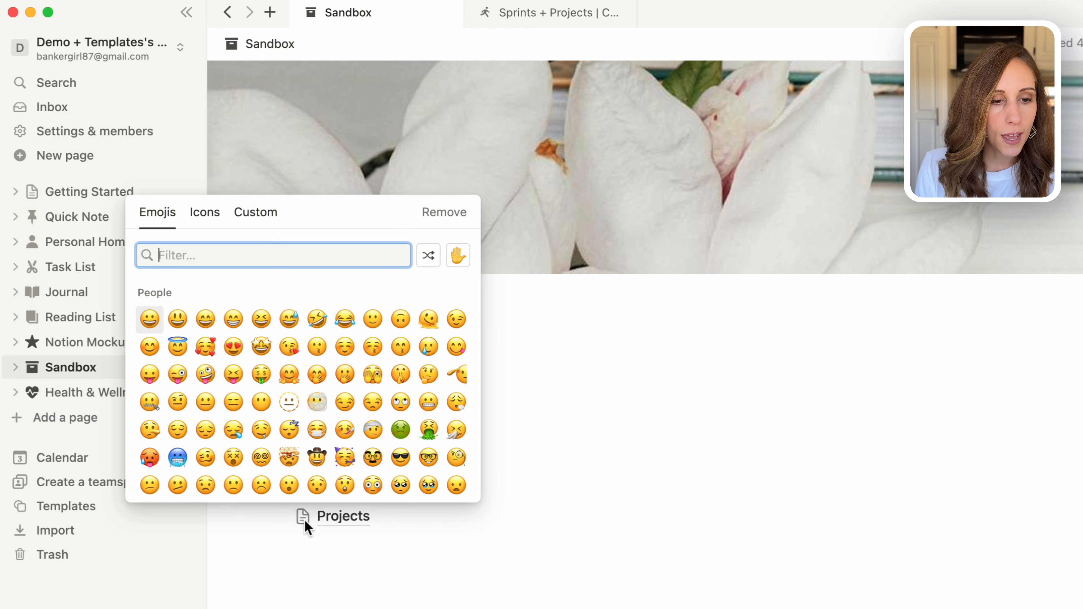
{"action": "left_click", "coordinate": [204, 213]}
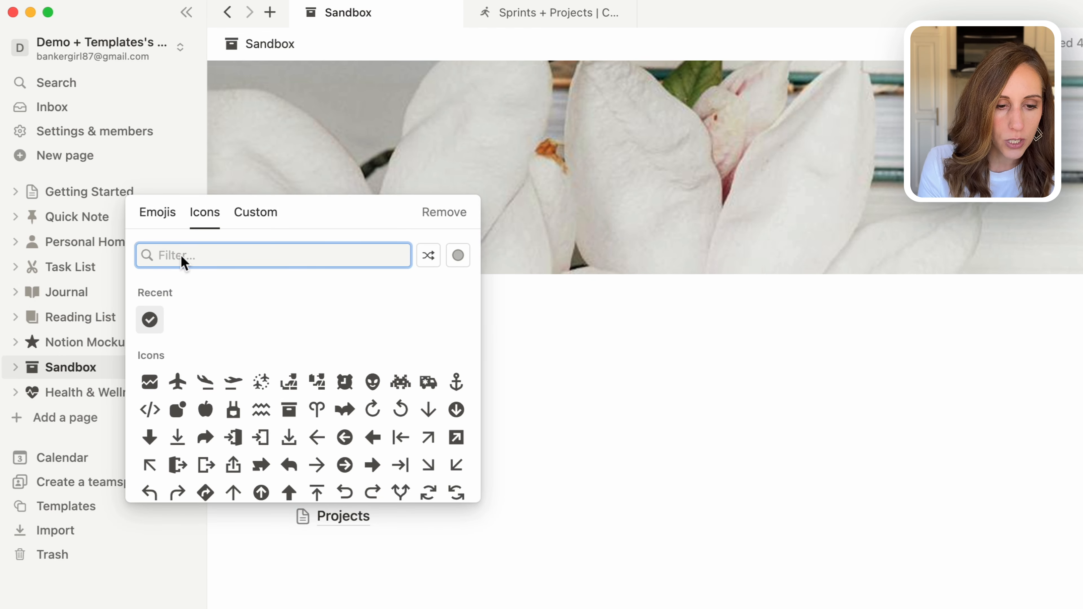
{"action": "type", "text": "hamm"}
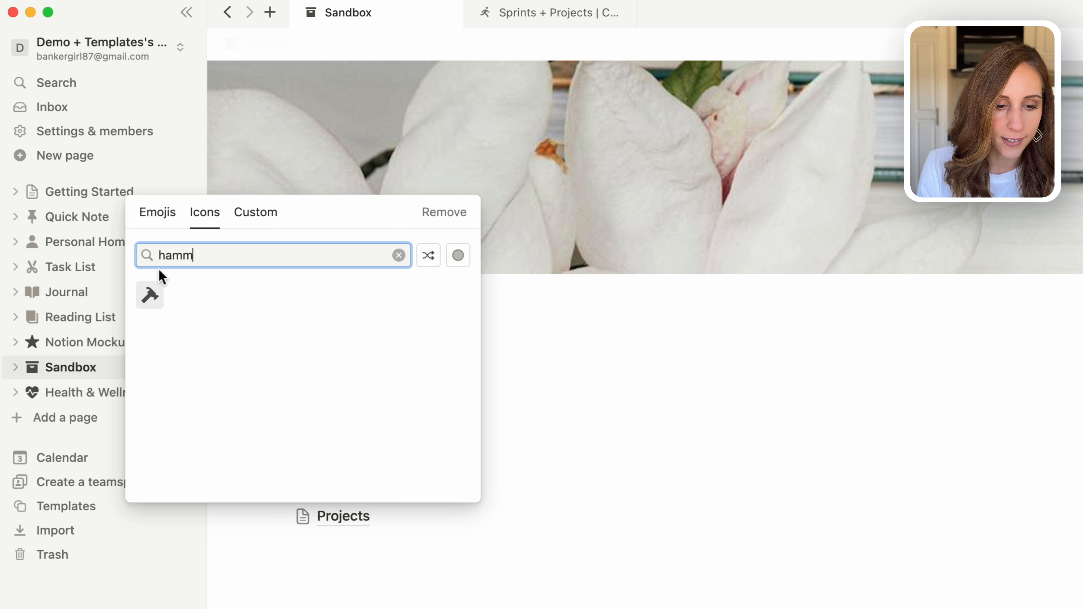
{"action": "mouse_move", "coordinate": [148, 297]}
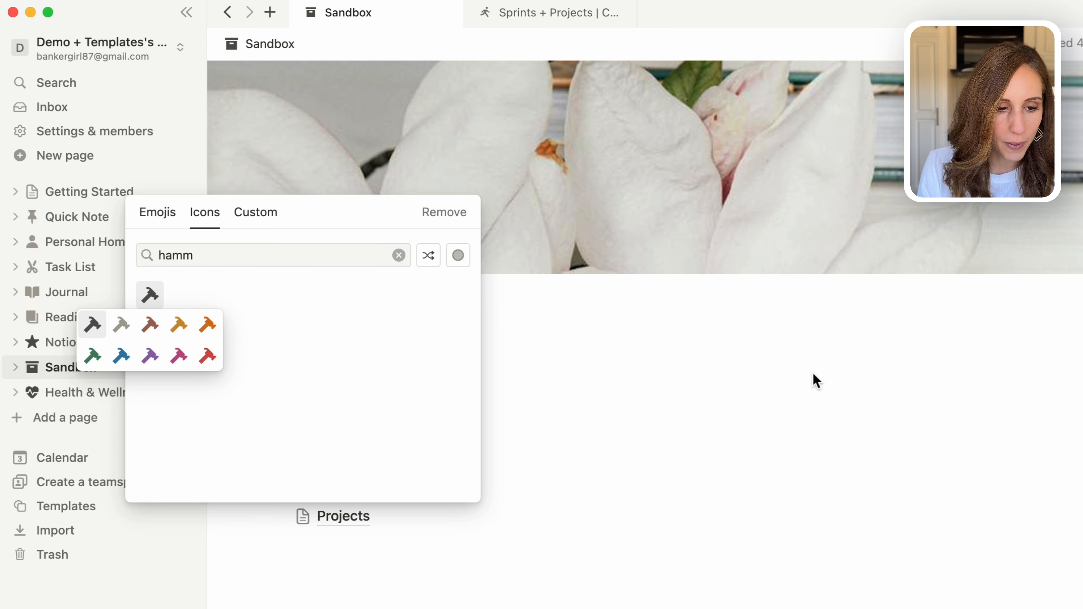
{"action": "left_click", "coordinate": [89, 321]}
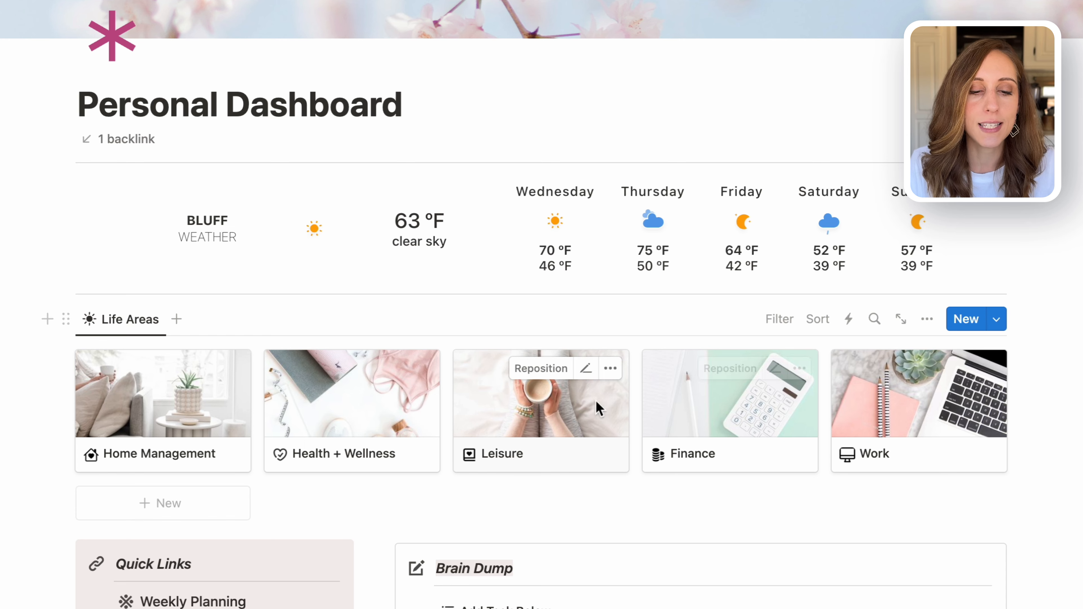
Review the Health + Wellness life area's resource links and workout calendar, and return to the Personal Dashboard.
{"action": "left_click", "coordinate": [375, 417]}
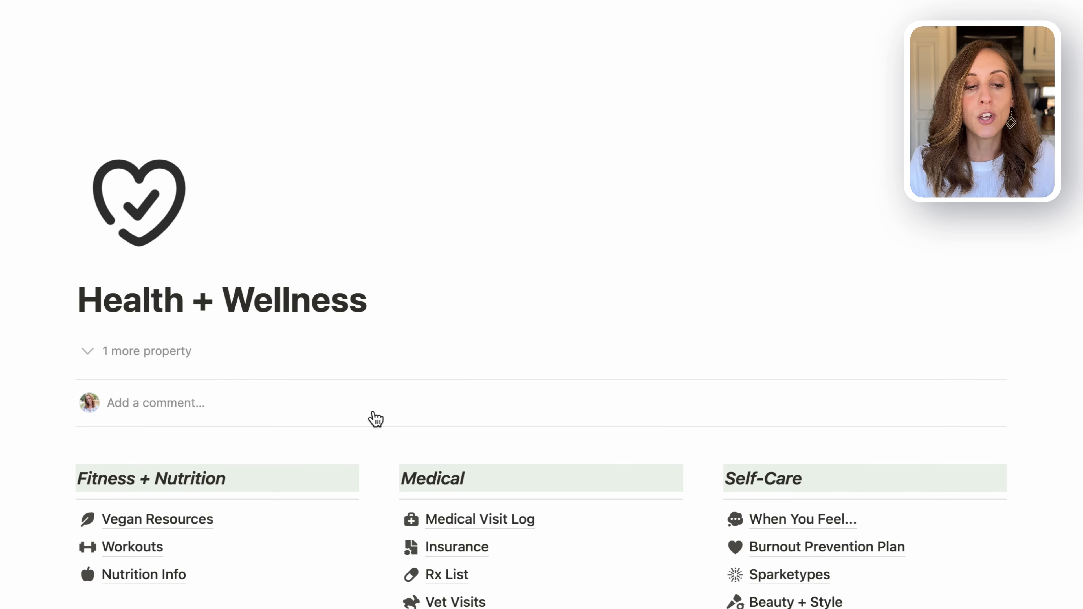
{"action": "scroll", "coordinate": [486, 380], "scroll_direction": "down", "scroll_amount": 10}
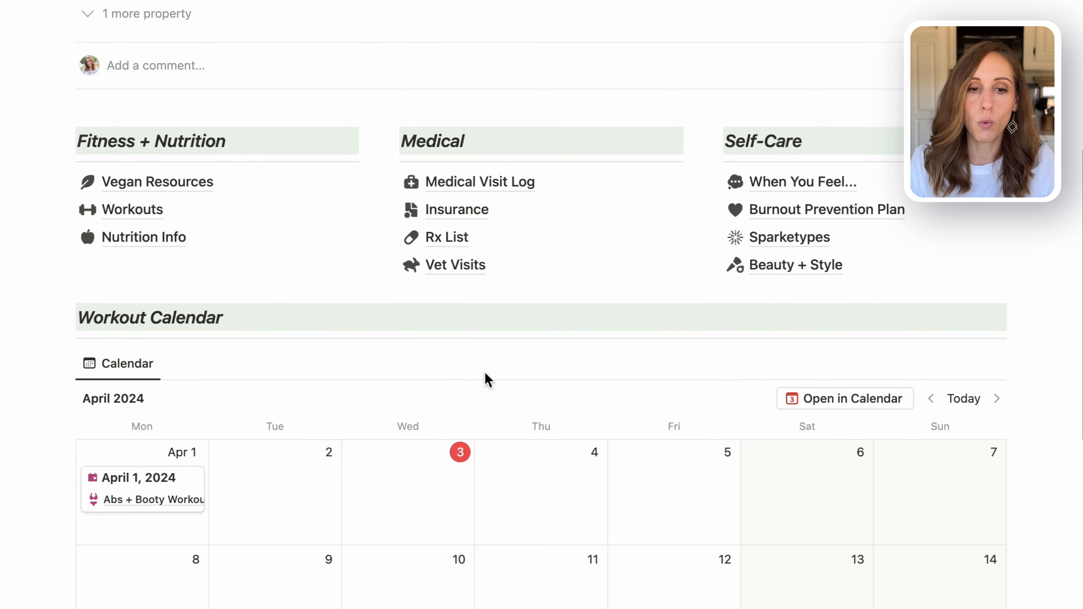
{"action": "scroll", "coordinate": [488, 380], "scroll_direction": "up", "scroll_amount": 5}
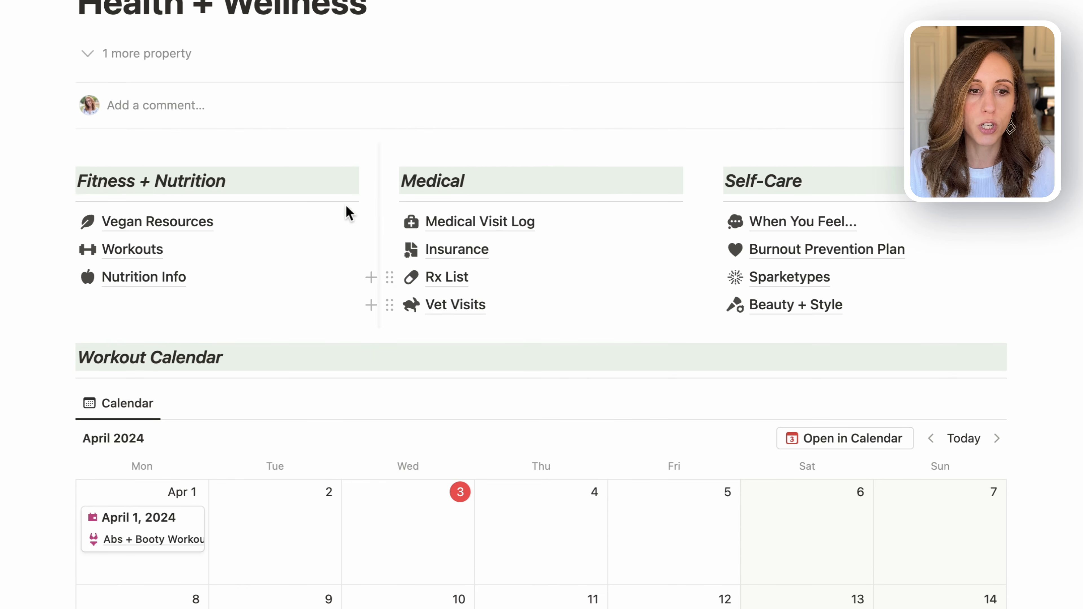
{"action": "key", "text": "super+["}
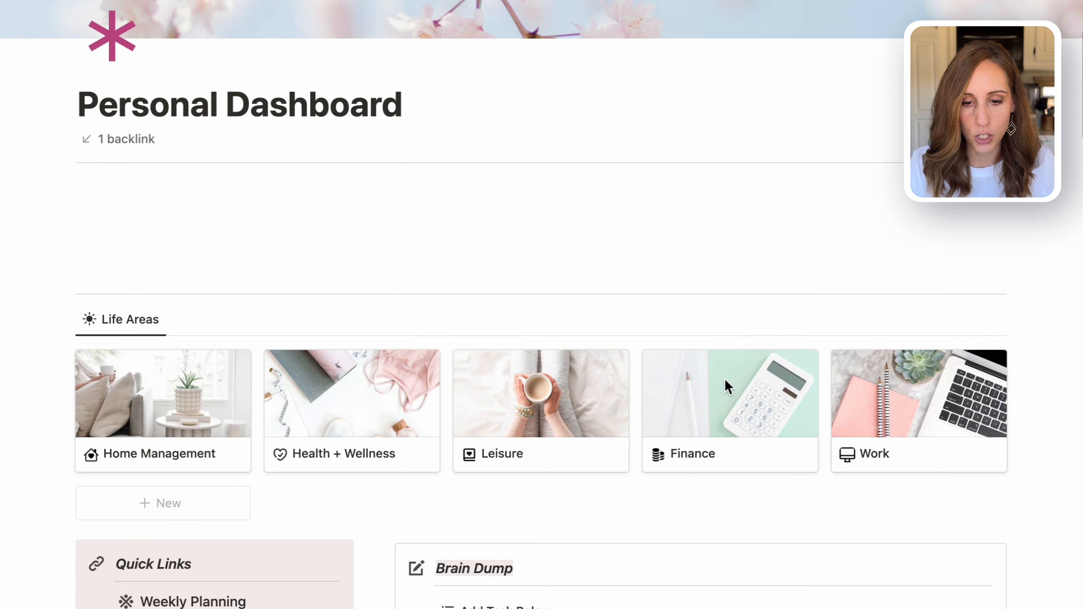
Review the Finance life area's quick links, budget allocation and upcoming payments calendar, and return to the Sandbox page.
{"action": "left_click", "coordinate": [748, 423]}
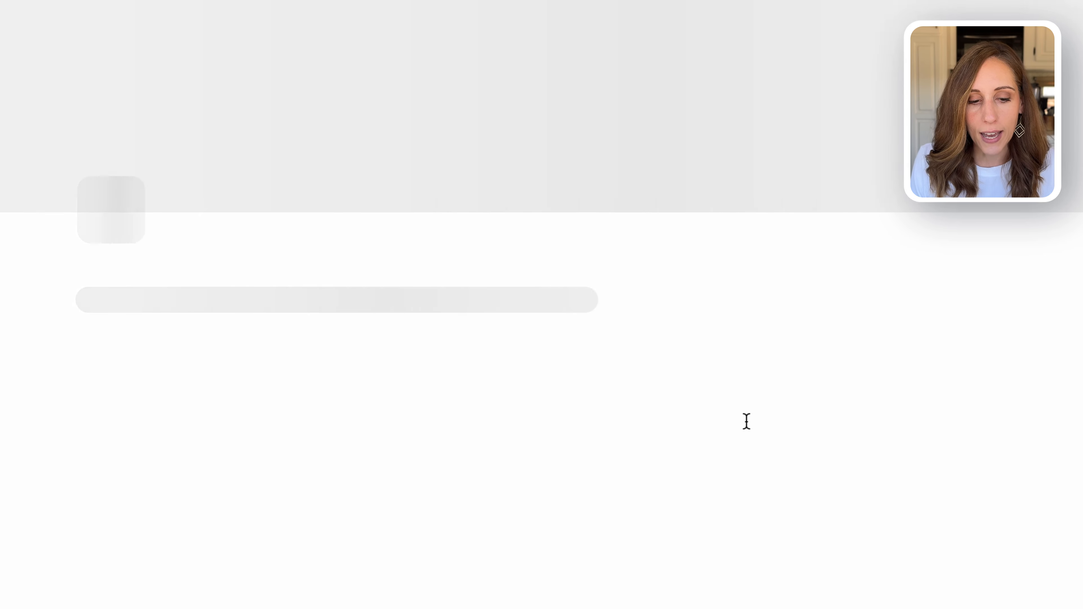
{"action": "scroll", "coordinate": [747, 420], "scroll_direction": "down", "scroll_amount": 2}
{"action": "scroll", "coordinate": [746, 420], "scroll_direction": "down", "scroll_amount": 2}
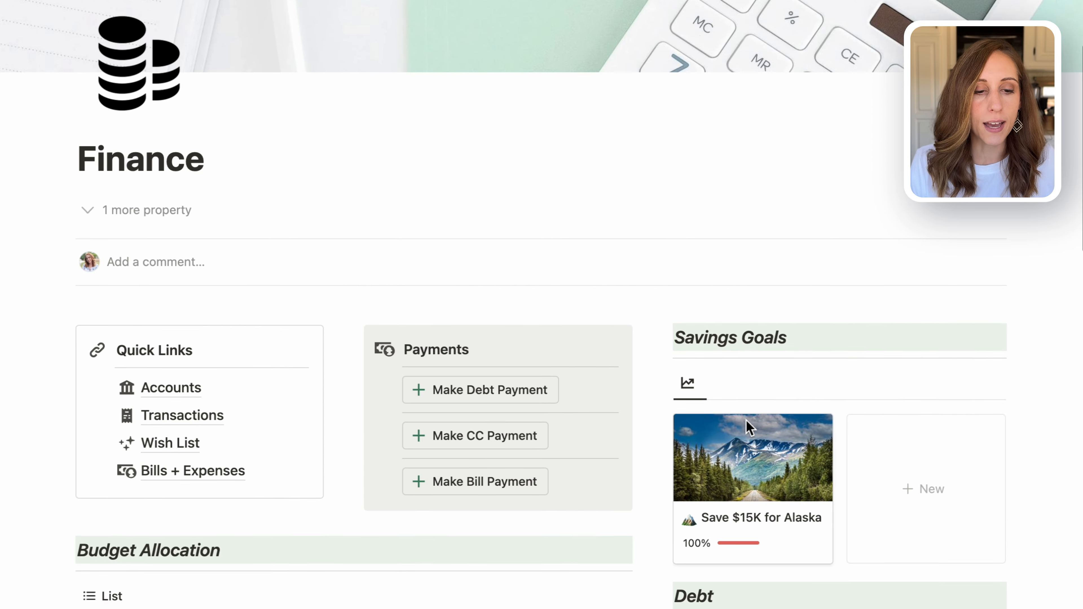
{"action": "scroll", "coordinate": [747, 420], "scroll_direction": "up", "scroll_amount": 1}
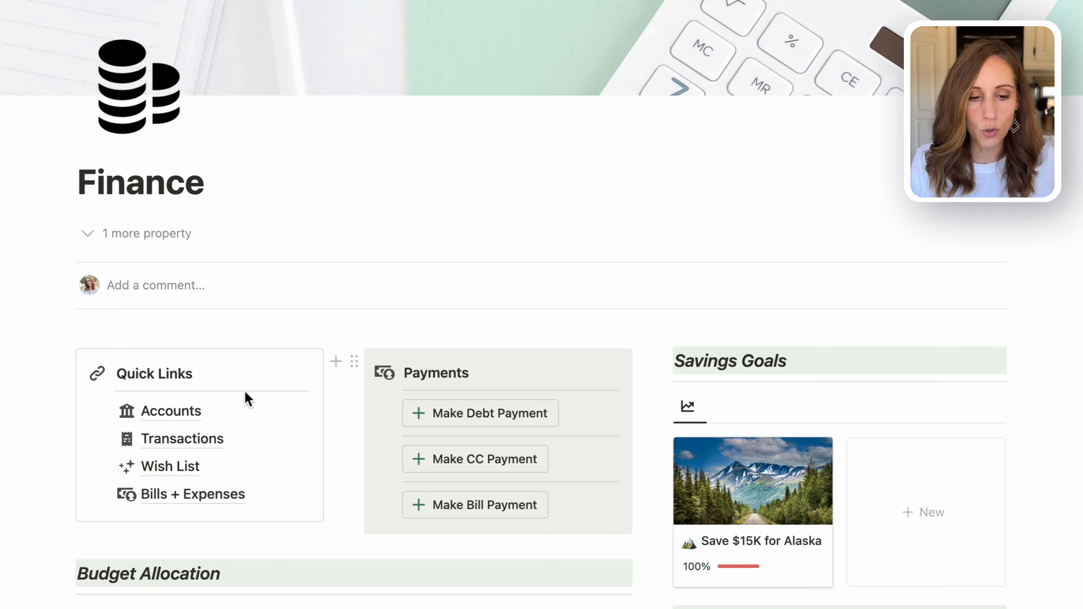
{"action": "scroll", "coordinate": [374, 478], "scroll_direction": "down", "scroll_amount": 15}
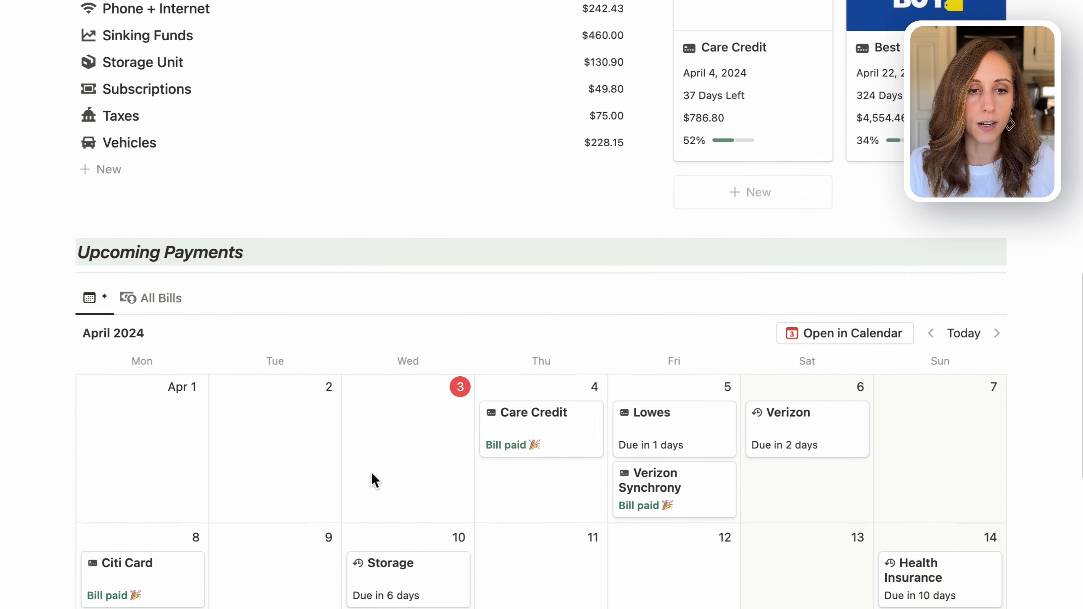
{"action": "scroll", "coordinate": [374, 480], "scroll_direction": "down", "scroll_amount": 5}
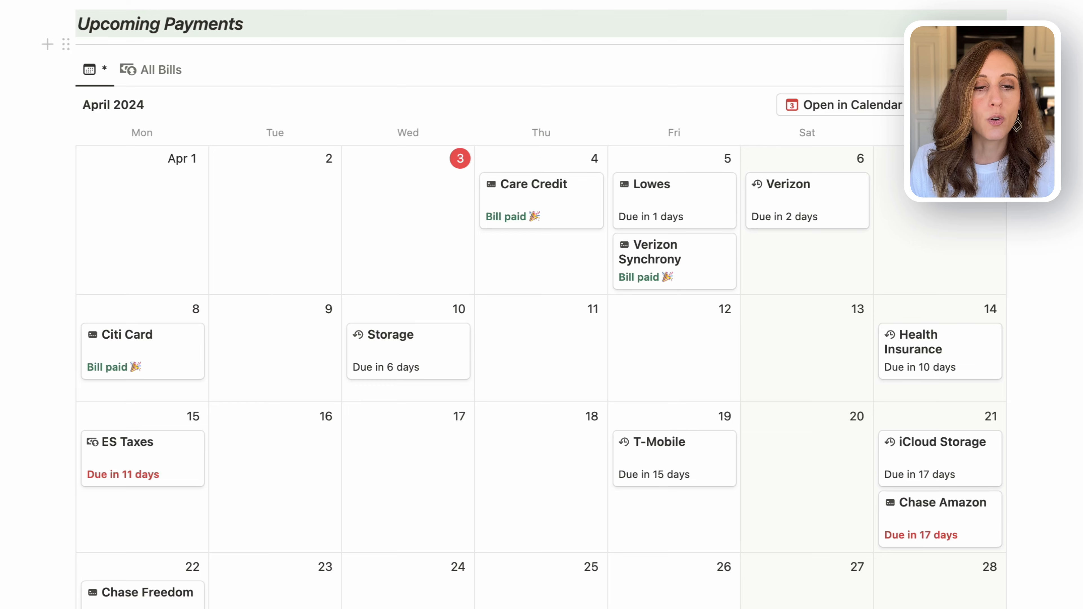
{"action": "left_click", "coordinate": [200, 0]}
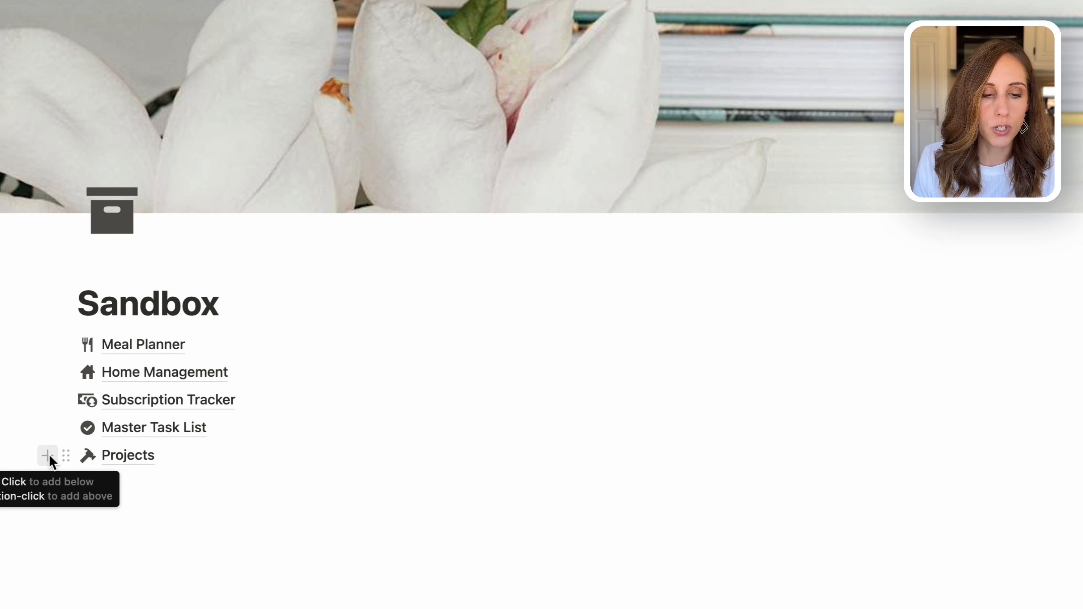
Insert a gallery view with a new database named Life Areas below Projects on the Sandbox page.
{"action": "left_click", "coordinate": [48, 455]}
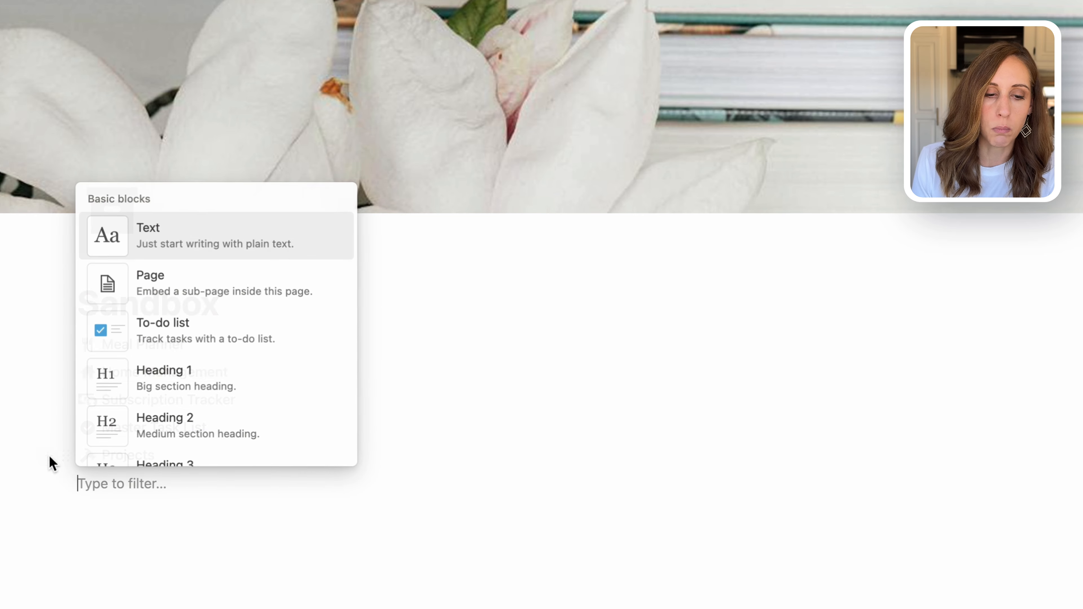
{"action": "type", "text": "/"}
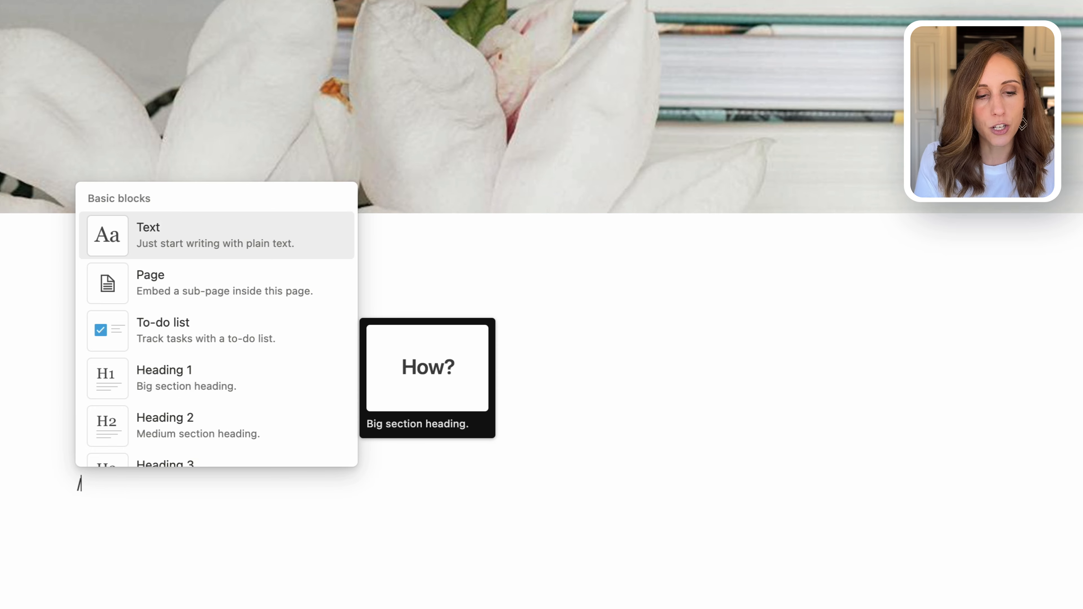
{"action": "type", "text": "galle"}
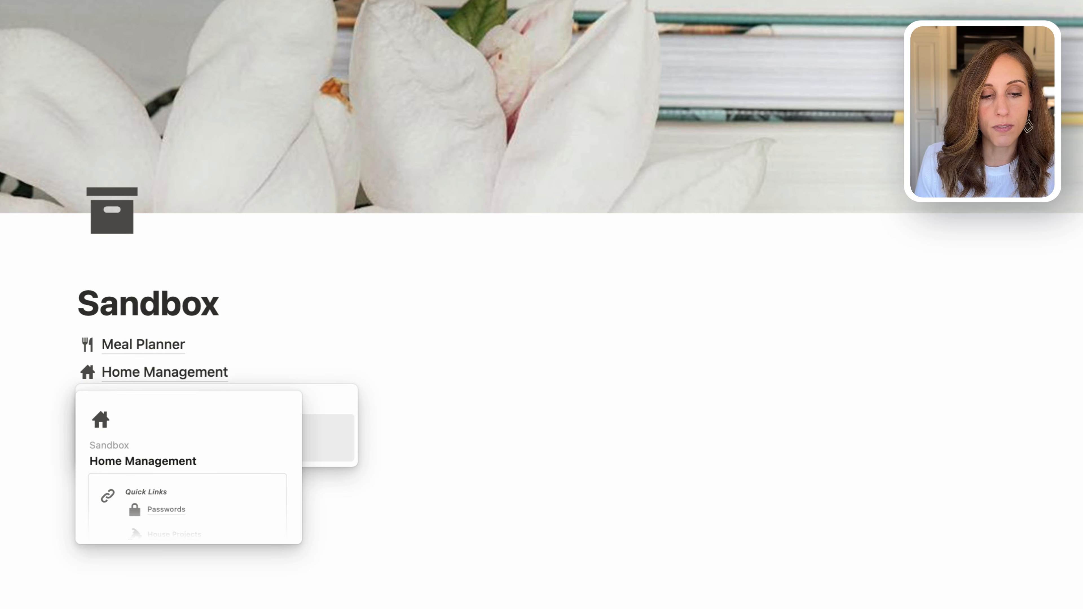
{"action": "left_click", "coordinate": [205, 435]}
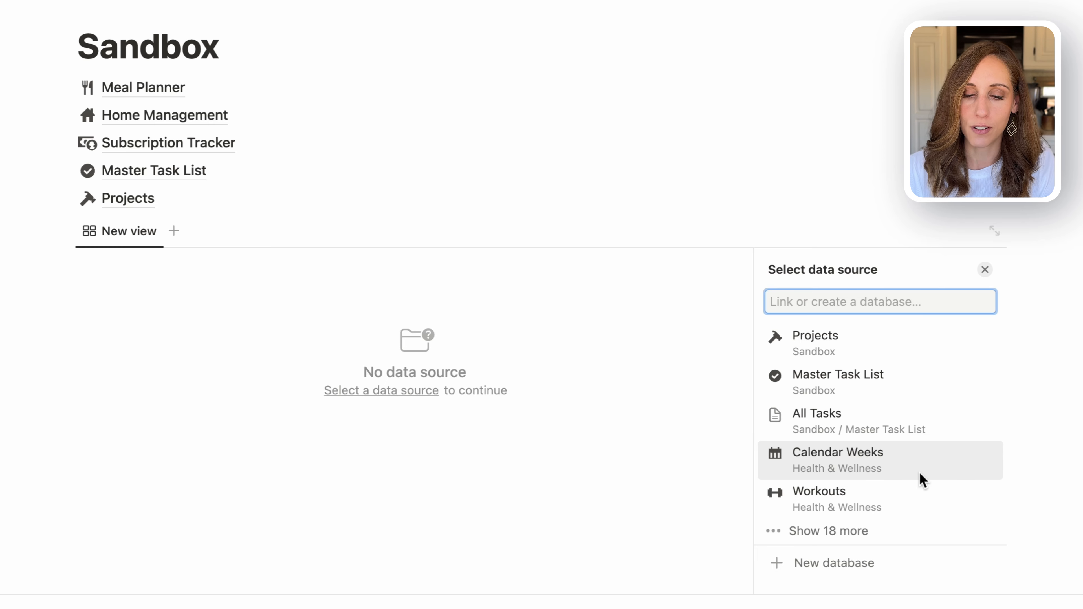
{"action": "left_click", "coordinate": [820, 563]}
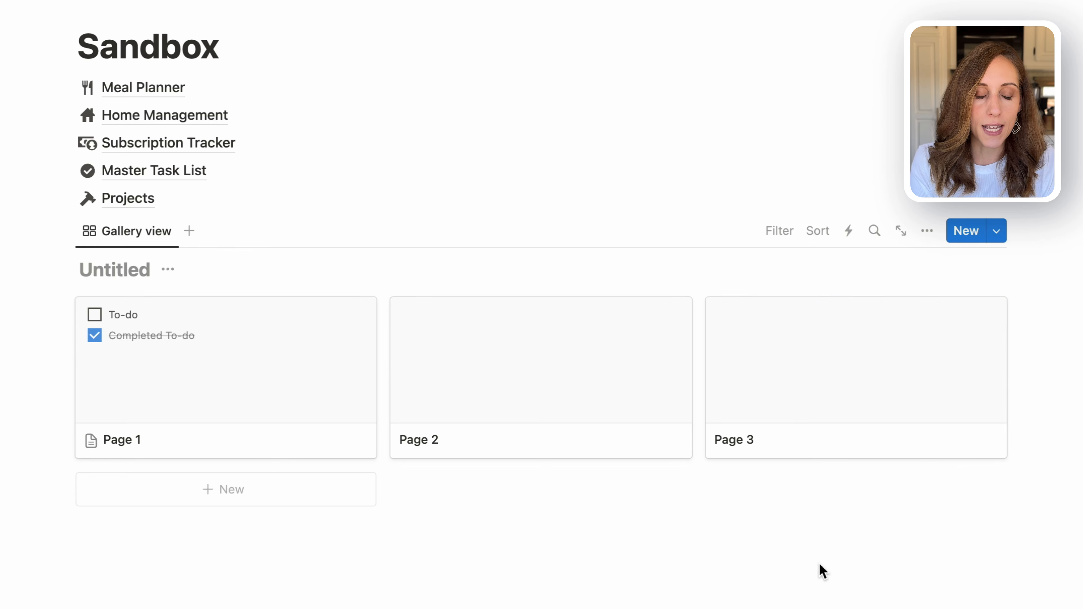
{"action": "type", "text": "LIfe"}
{"action": "type", "text": "ife Areas"}
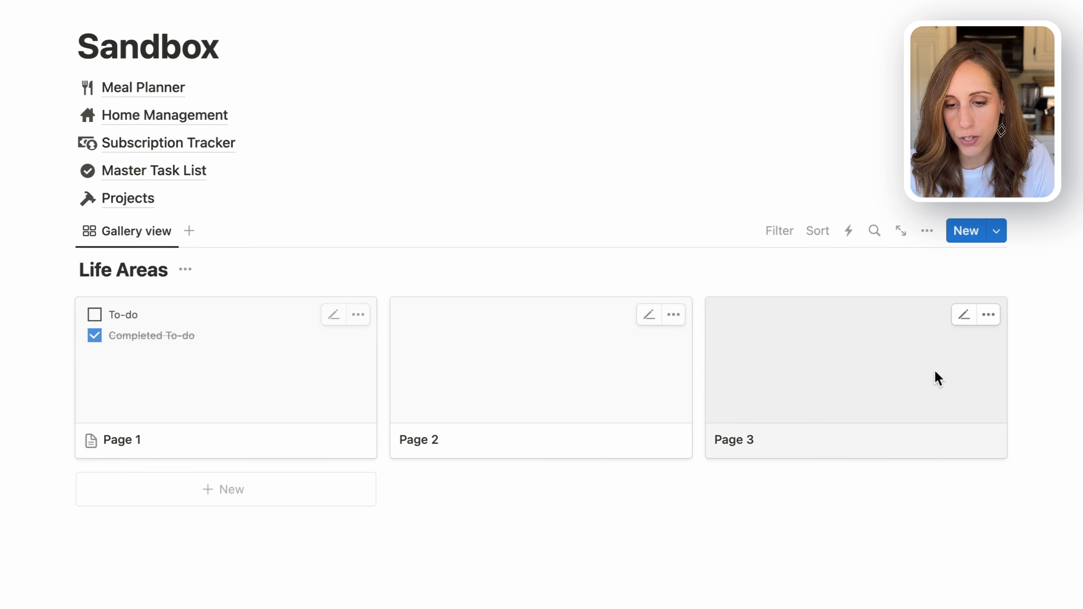
Hide the Life Areas database title, set the gallery card size to Small and use the page cover as card preview.
{"action": "left_click", "coordinate": [928, 236]}
{"action": "left_click", "coordinate": [958, 337]}
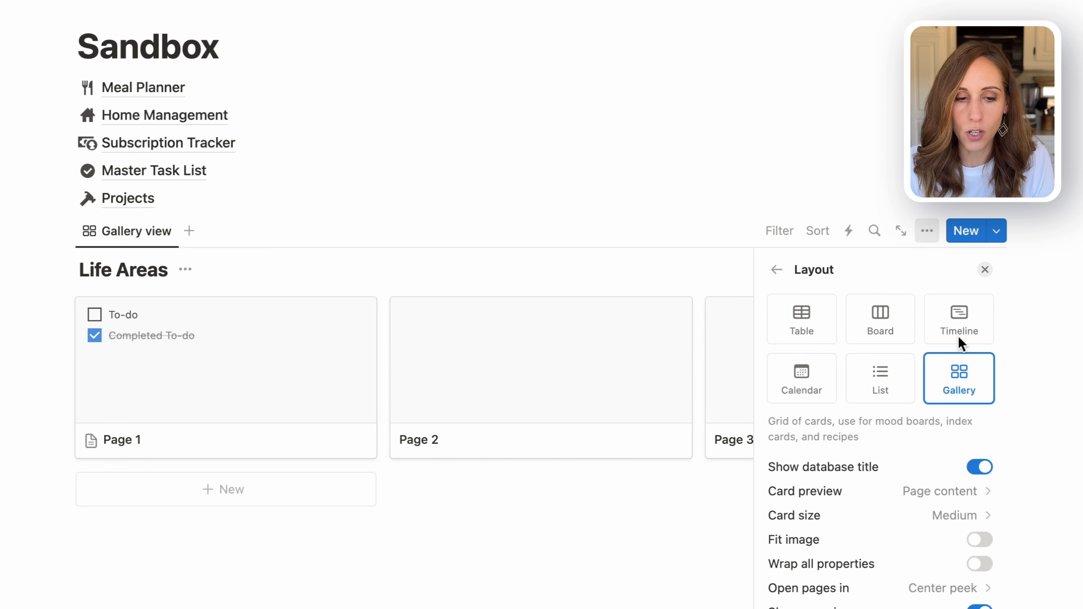
{"action": "left_click", "coordinate": [986, 472]}
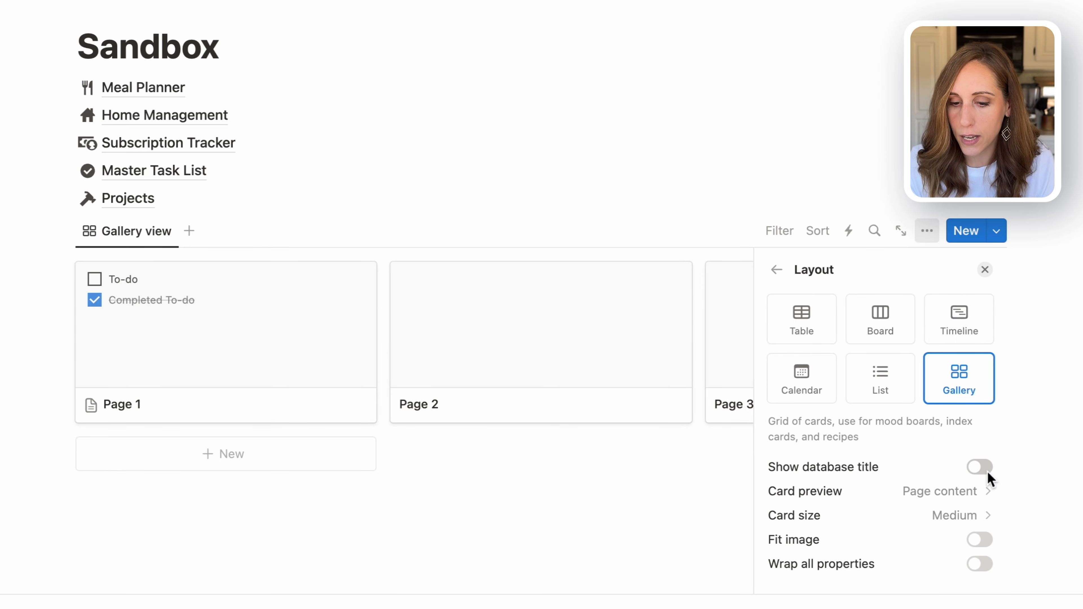
{"action": "left_click", "coordinate": [958, 516]}
{"action": "left_click", "coordinate": [887, 542]}
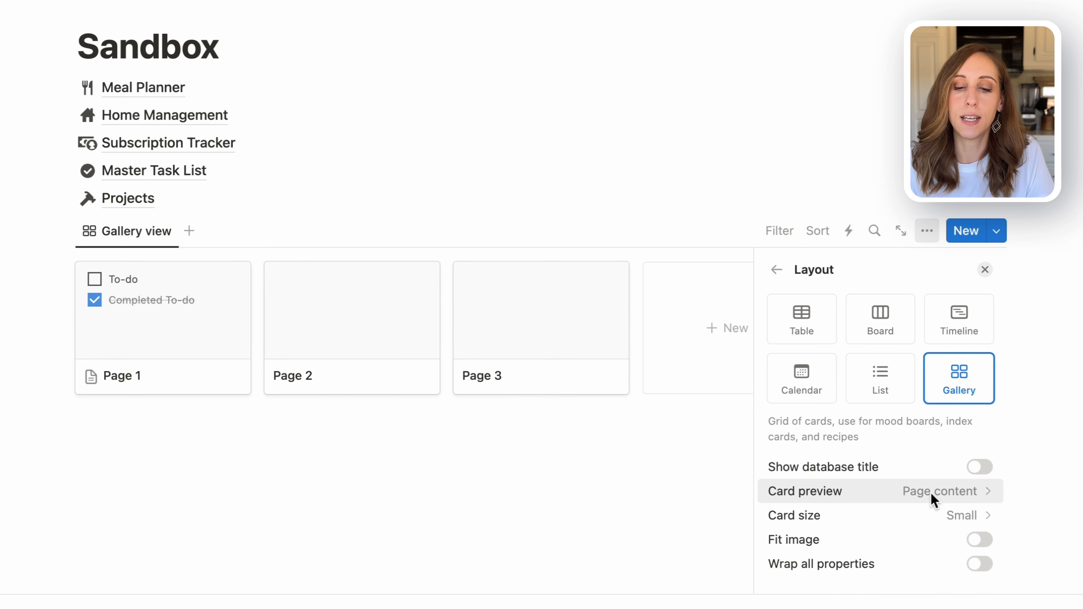
{"action": "left_click", "coordinate": [931, 493]}
{"action": "left_click", "coordinate": [880, 546]}
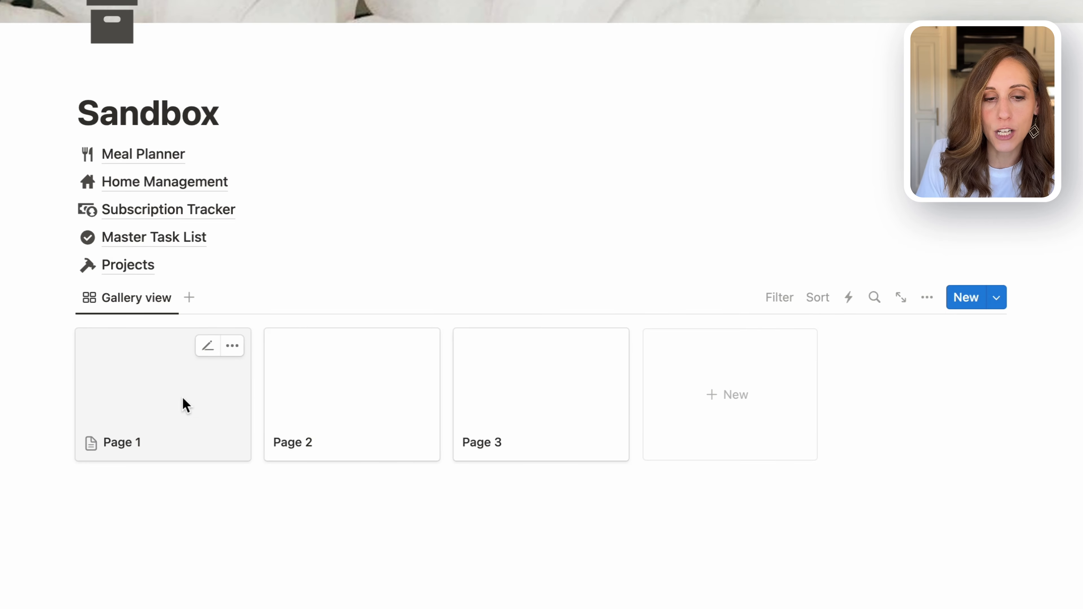
Rename the Page 1 card in the Life Areas gallery as Health.
{"action": "left_click", "coordinate": [184, 404]}
{"action": "left_click_drag", "start_coordinate": [247, 154], "coordinate": [116, 138]}
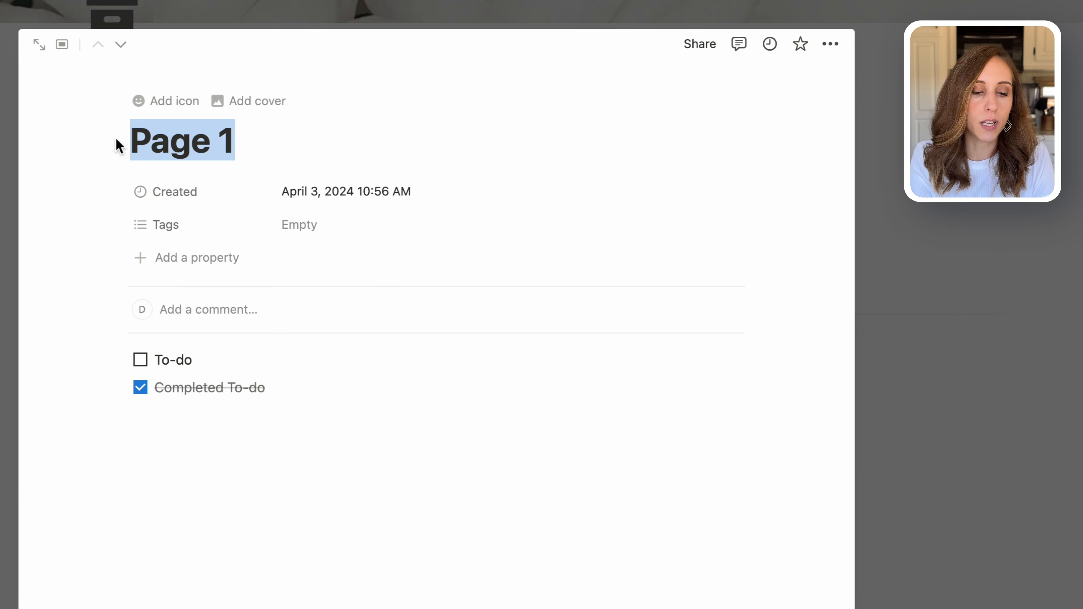
{"action": "type", "text": "Health"}
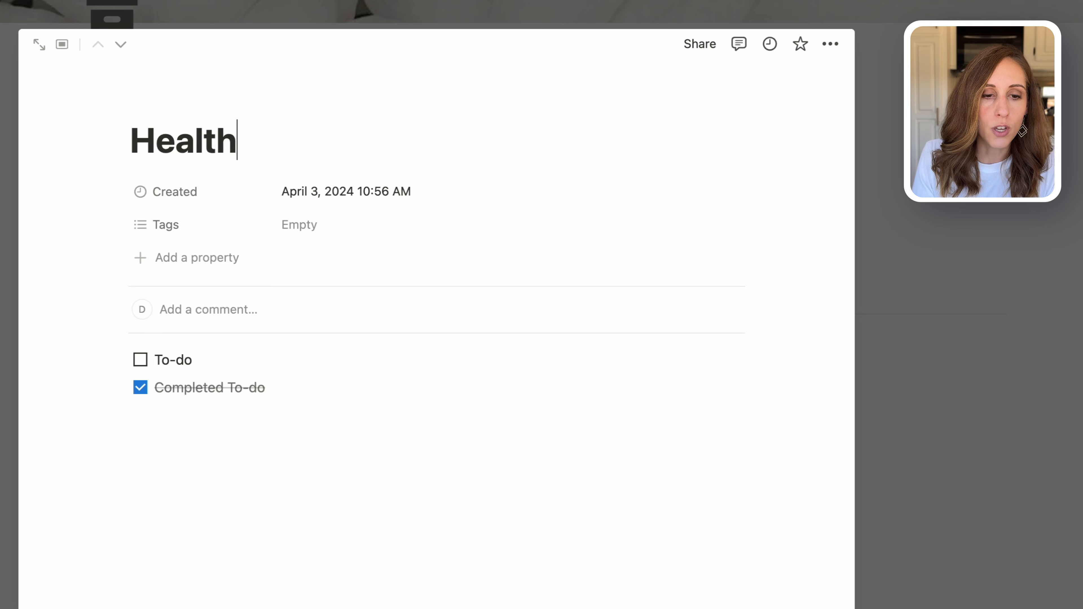
Add a cover to the Health page, using the sliced citrus photo from an Unsplash search for fruit, and close the page.
{"action": "left_click", "coordinate": [239, 103]}
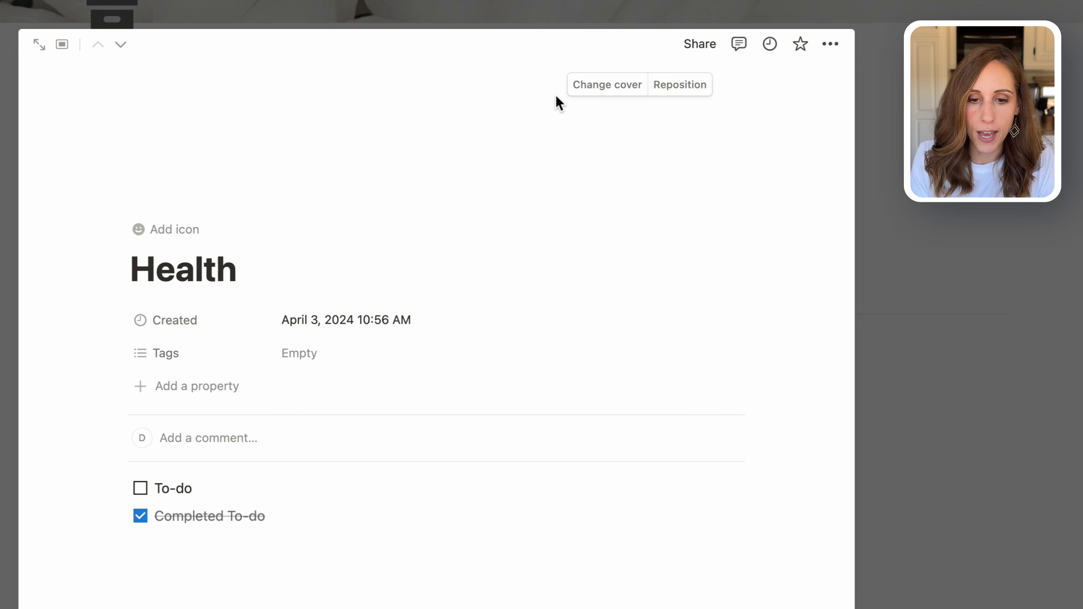
{"action": "left_click", "coordinate": [585, 87]}
{"action": "left_click", "coordinate": [565, 114]}
{"action": "type", "text": "fu"}
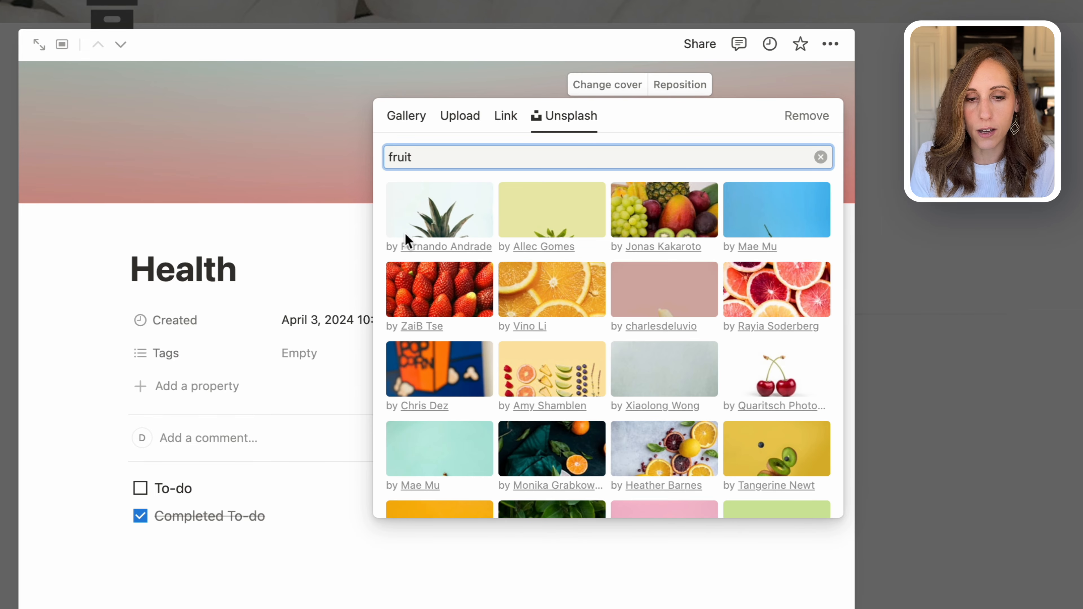
{"action": "left_click", "coordinate": [773, 285]}
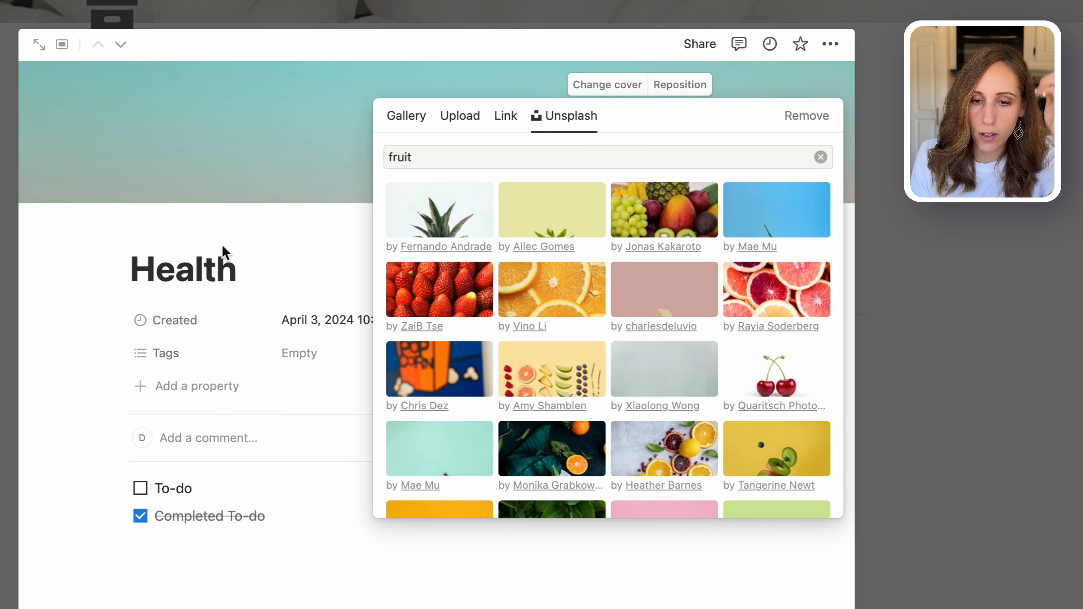
{"action": "left_click", "coordinate": [283, 253]}
{"action": "left_click", "coordinate": [999, 243]}
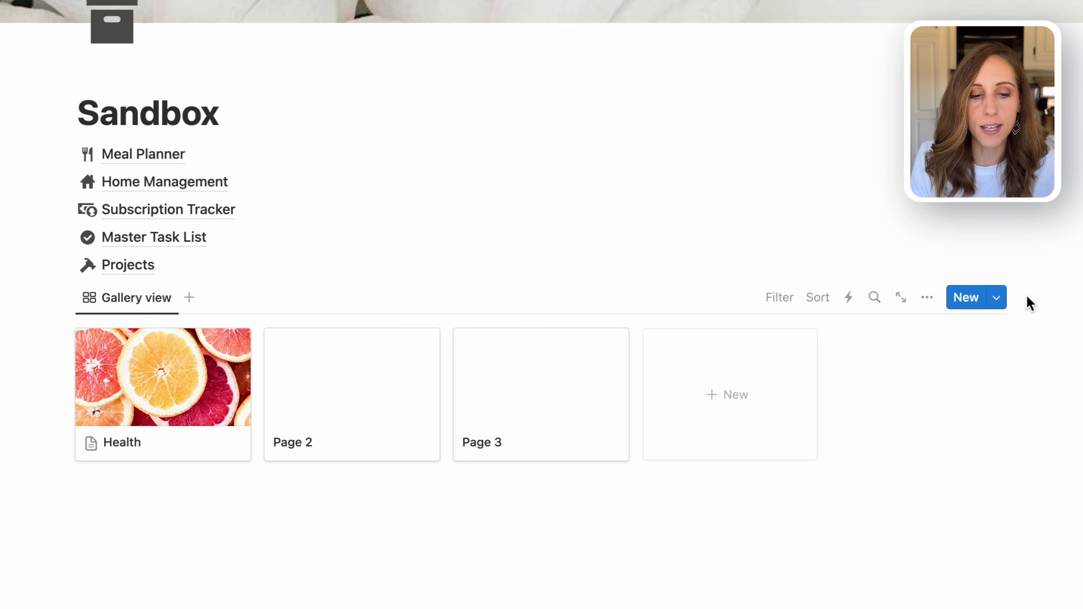
Open the Health card to examine its properties and page content, and return to the Sandbox gallery.
{"action": "left_click", "coordinate": [210, 392]}
{"action": "scroll", "coordinate": [691, 359], "scroll_direction": "down", "scroll_amount": 3}
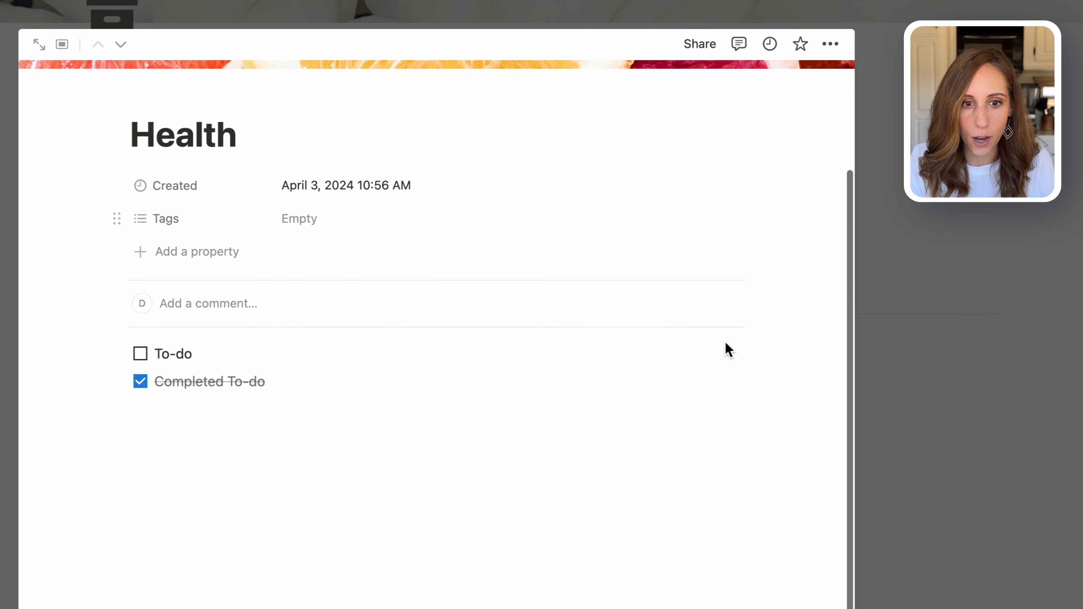
{"action": "left_click", "coordinate": [1028, 331]}
{"action": "left_click", "coordinate": [469, 0]}
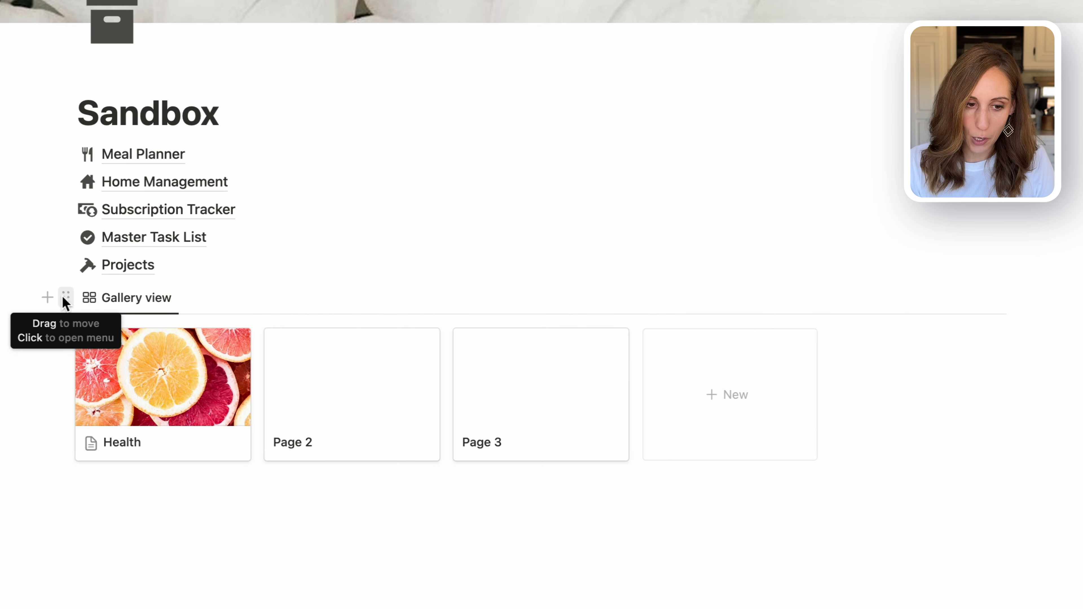
Turn the inline Life Areas database into a page and give it the dark tulip icon.
{"action": "left_click", "coordinate": [65, 298]}
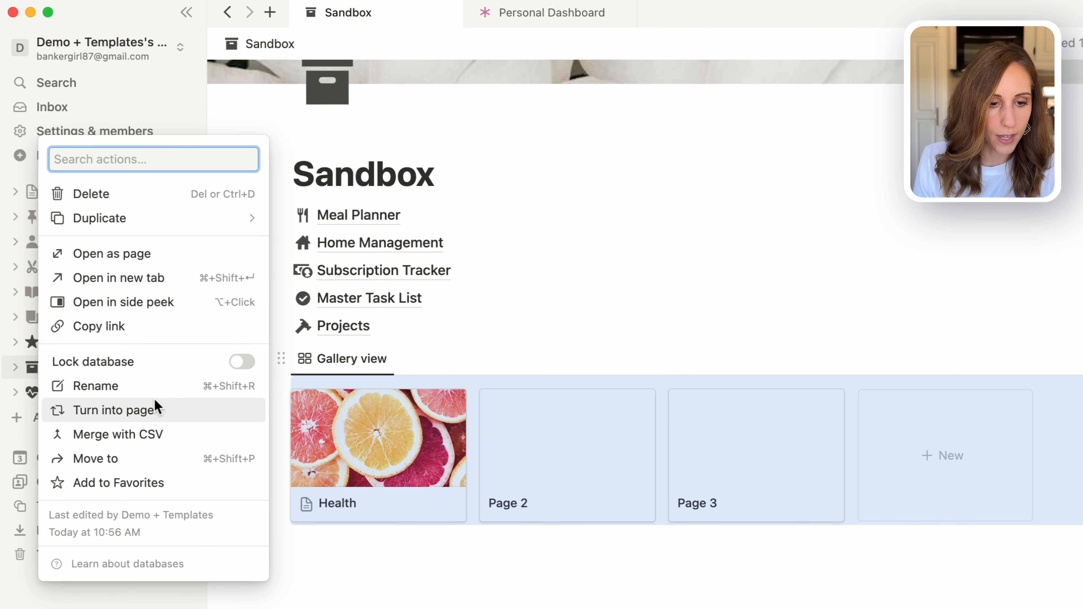
{"action": "left_click", "coordinate": [154, 410]}
{"action": "key", "text": "Escape"}
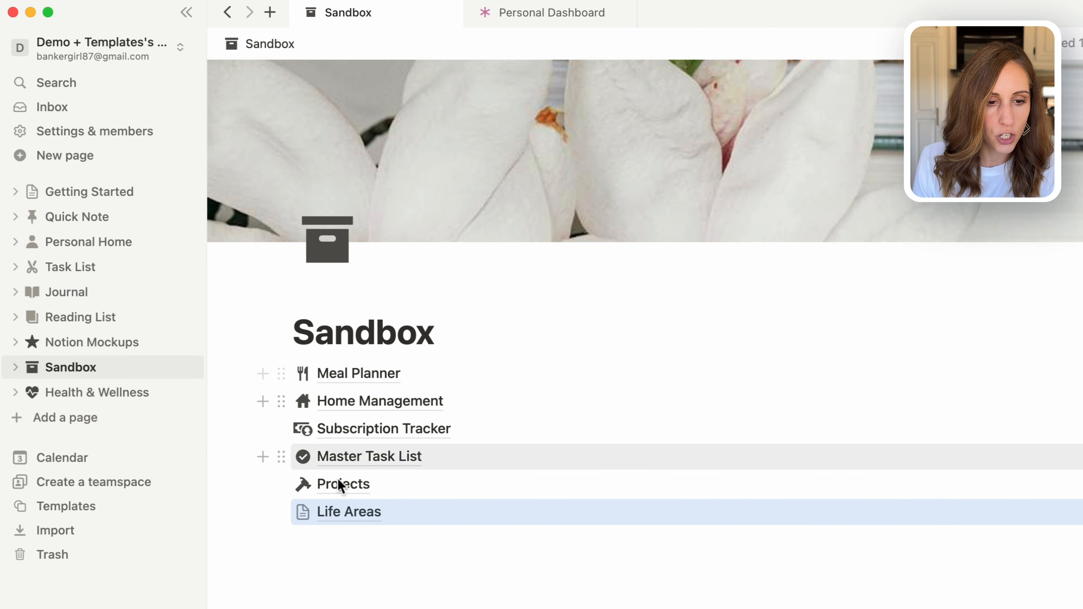
{"action": "left_click", "coordinate": [304, 514]}
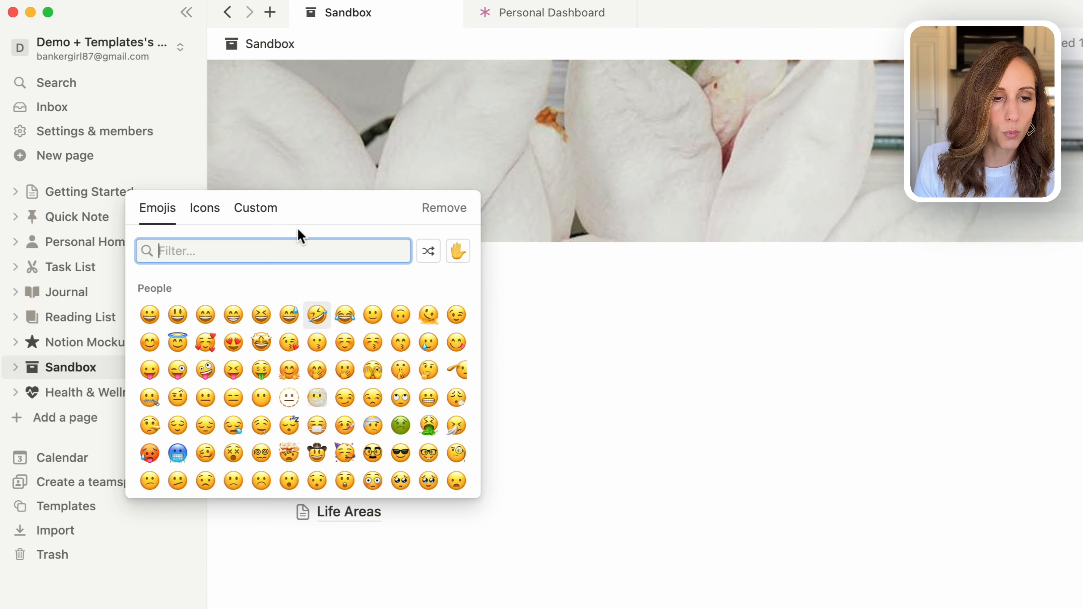
{"action": "left_click", "coordinate": [216, 210]}
{"action": "type", "text": "flo"}
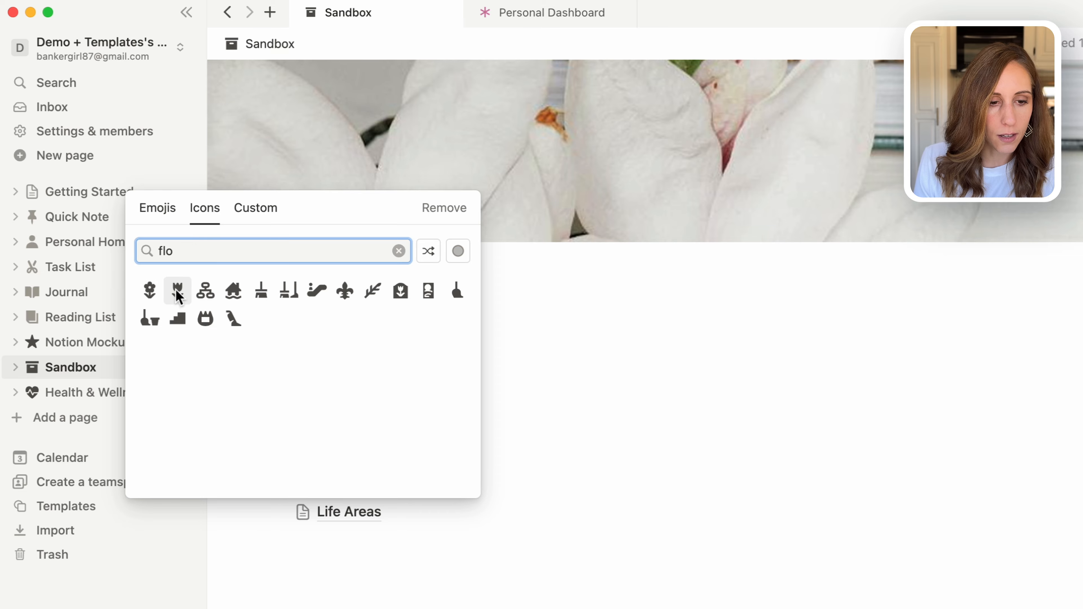
{"action": "mouse_move", "coordinate": [177, 291]}
{"action": "left_click", "coordinate": [120, 321]}
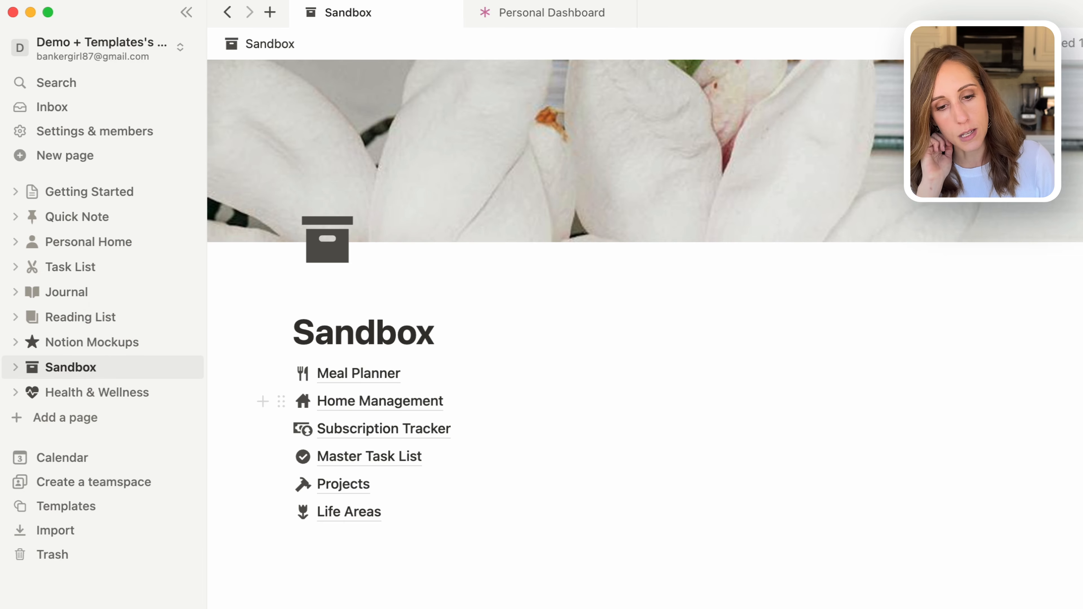
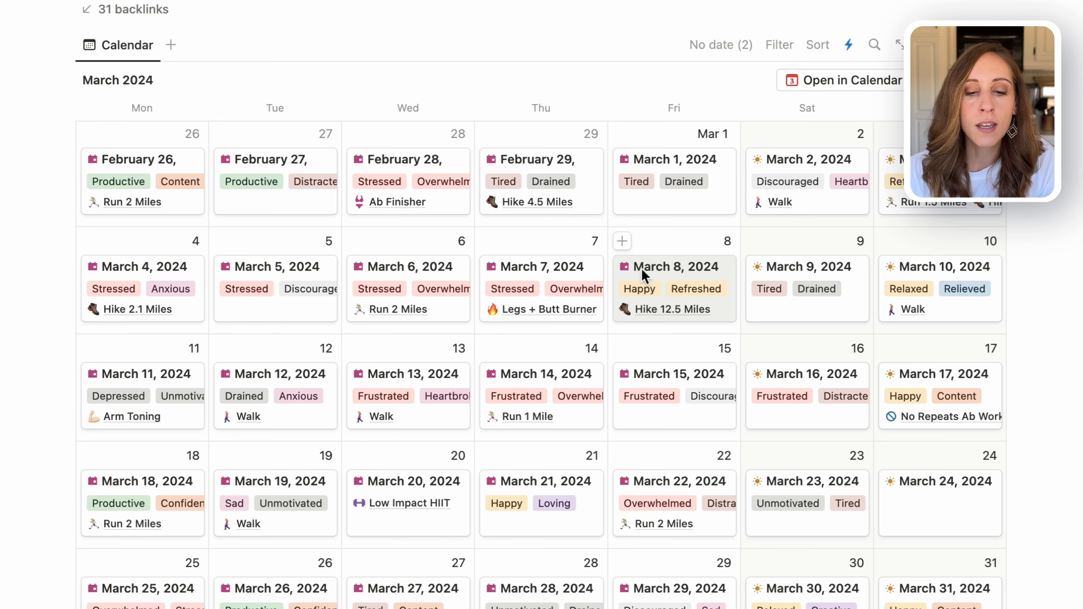
Examine the March 7, 2024 calendar entry's habit checkboxes, nutrition properties and food log.
{"action": "left_click", "coordinate": [589, 274]}
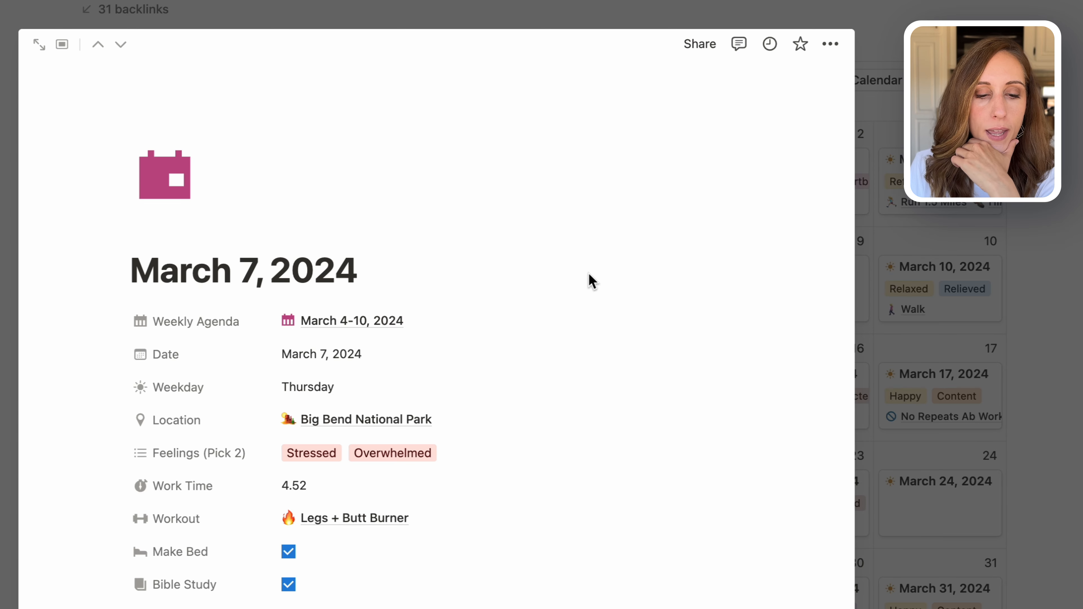
{"action": "scroll", "coordinate": [592, 282], "scroll_direction": "down", "scroll_amount": 3}
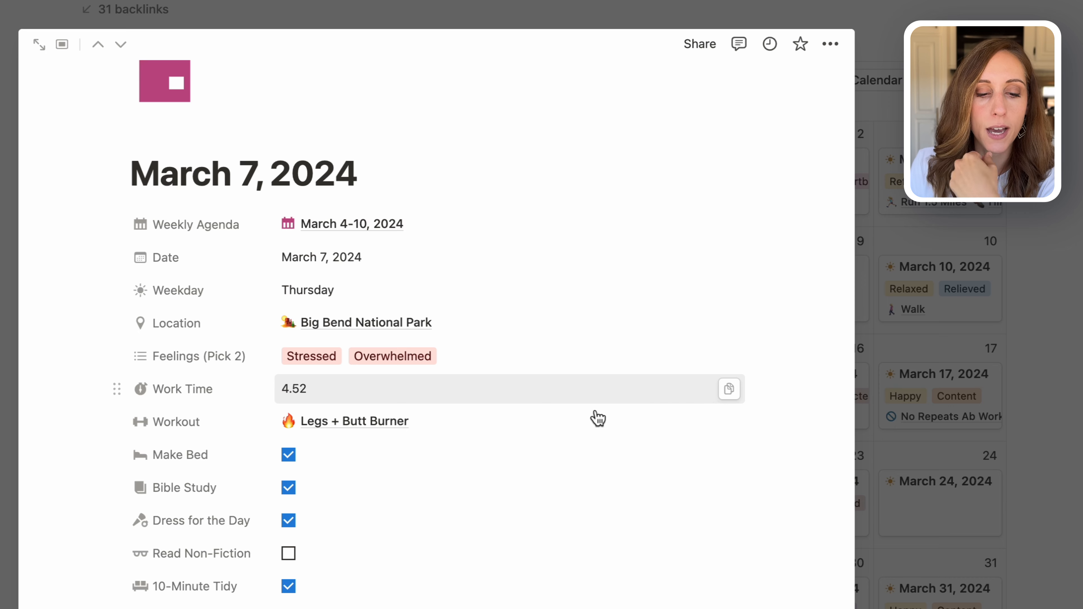
{"action": "scroll", "coordinate": [358, 493], "scroll_direction": "down", "scroll_amount": 5}
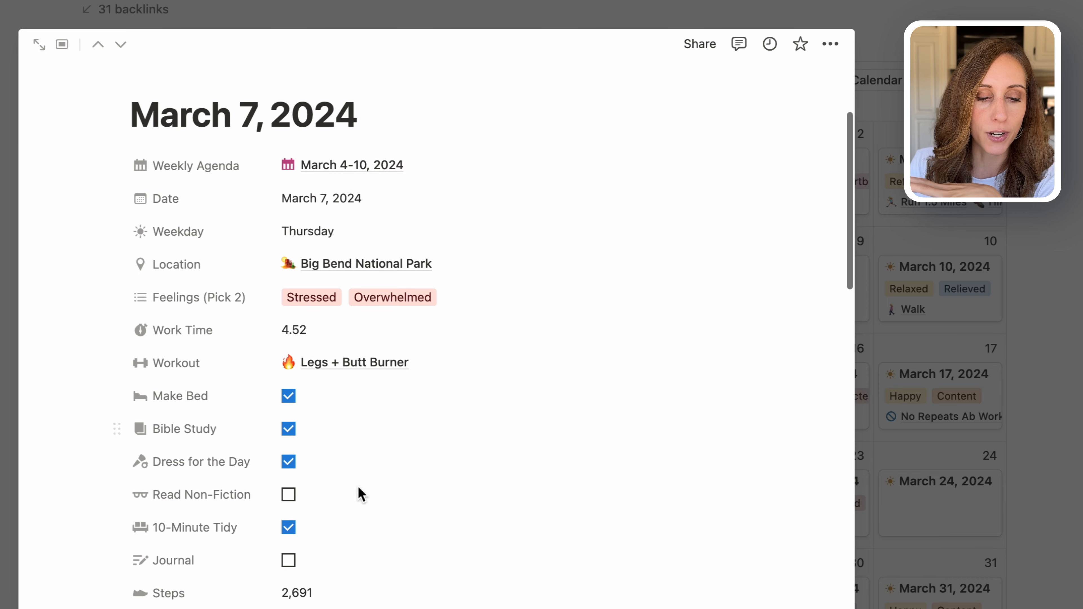
{"action": "scroll", "coordinate": [358, 492], "scroll_direction": "down", "scroll_amount": 10}
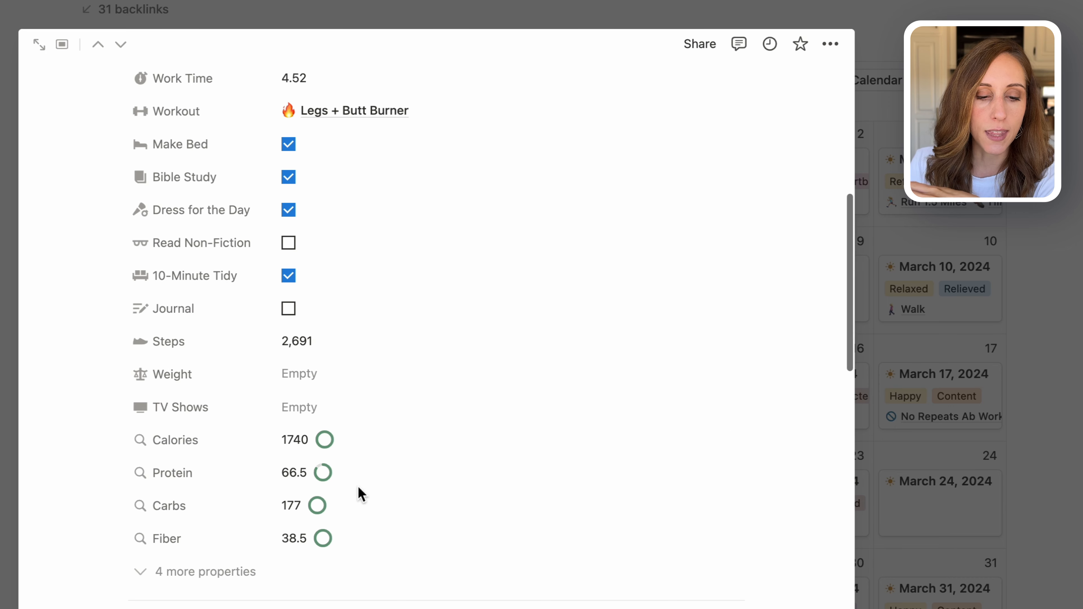
{"action": "scroll", "coordinate": [358, 493], "scroll_direction": "down", "scroll_amount": 4}
{"action": "scroll", "coordinate": [358, 491], "scroll_direction": "up", "scroll_amount": 7}
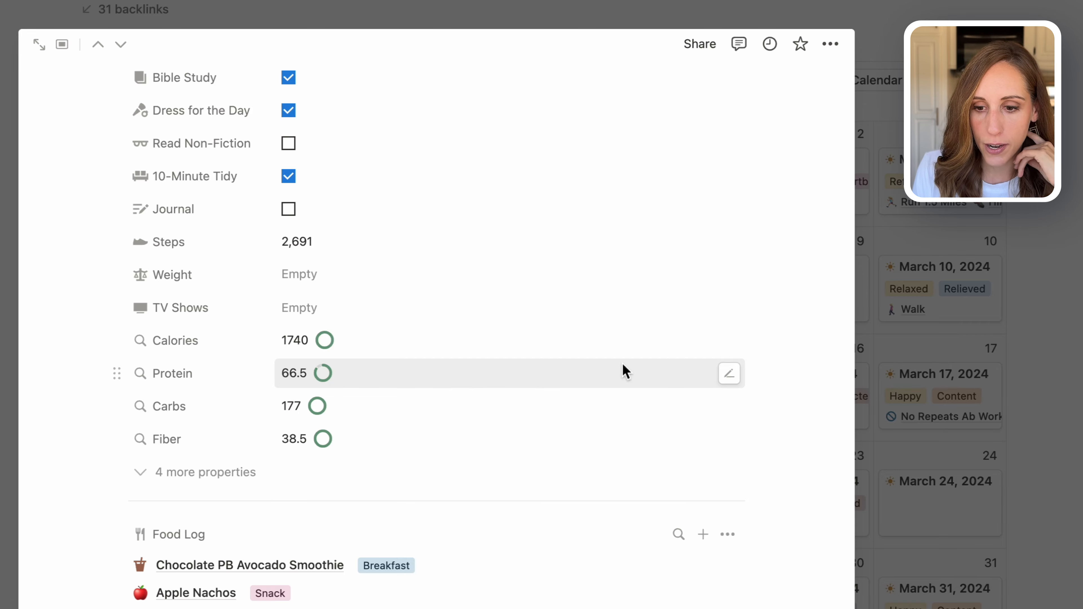
Close the calendar entry and add an inline calendar database named Daily Journal below Life Areas on the Sandbox page.
{"action": "left_click", "coordinate": [1038, 287]}
{"action": "scroll", "coordinate": [810, 279], "scroll_direction": "up", "scroll_amount": 5}
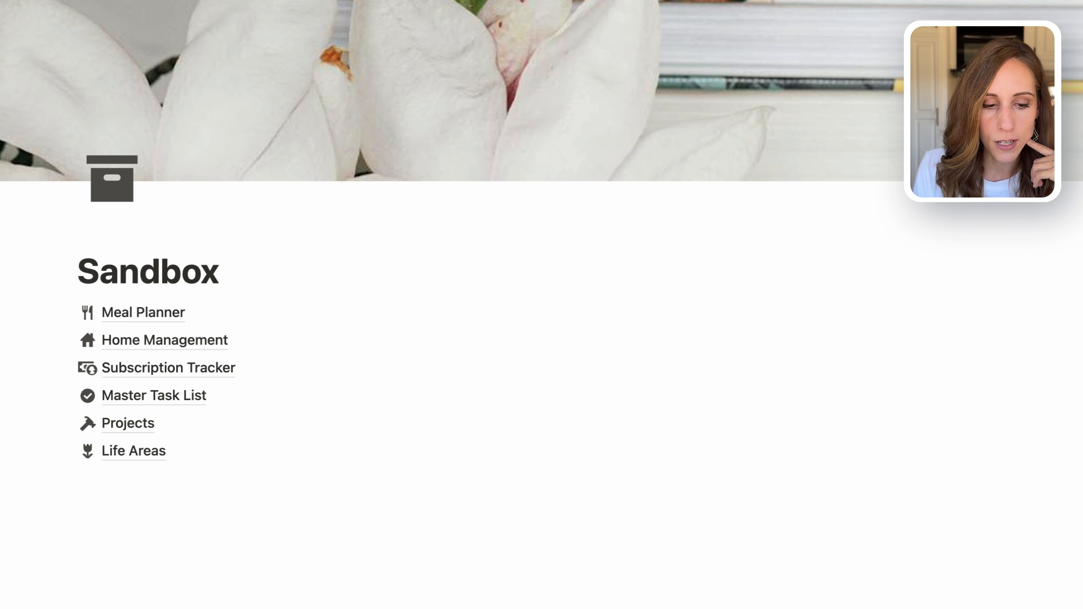
{"action": "left_click", "coordinate": [48, 456]}
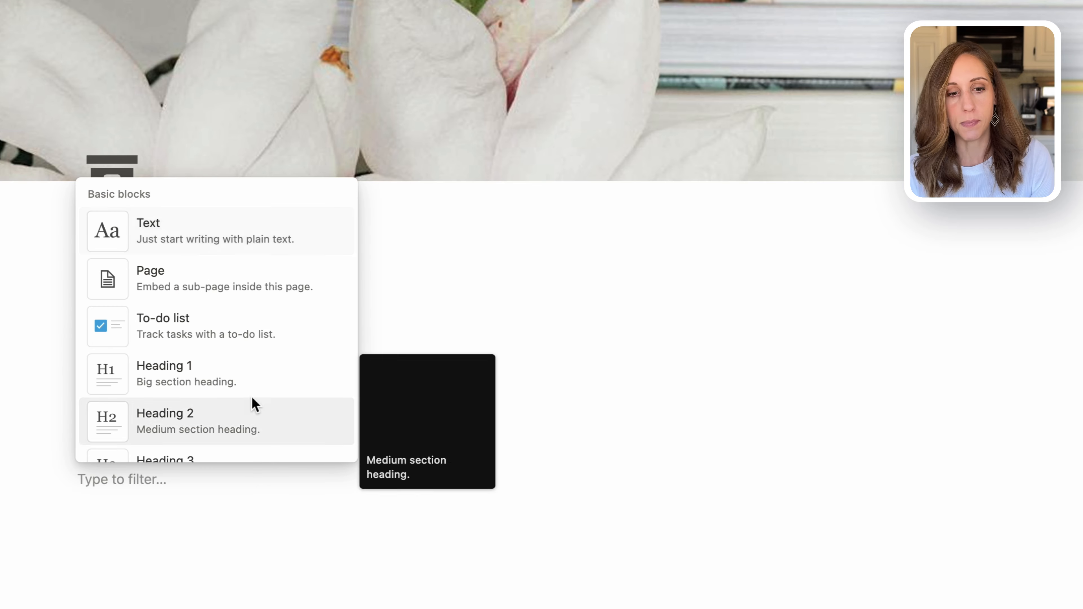
{"action": "type", "text": "/"}
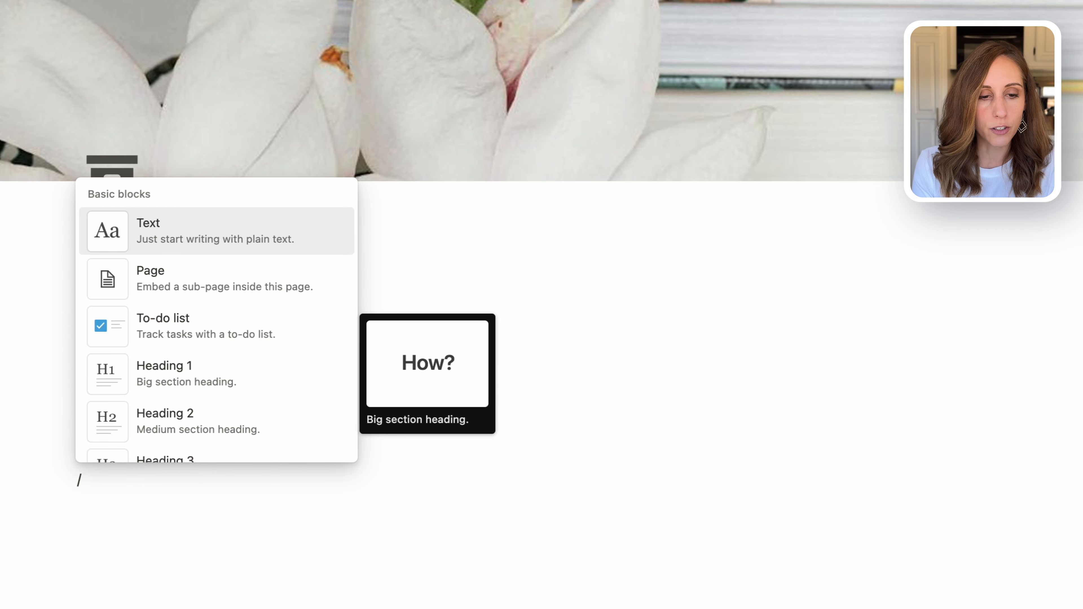
{"action": "type", "text": "calen"}
{"action": "left_click", "coordinate": [181, 437]}
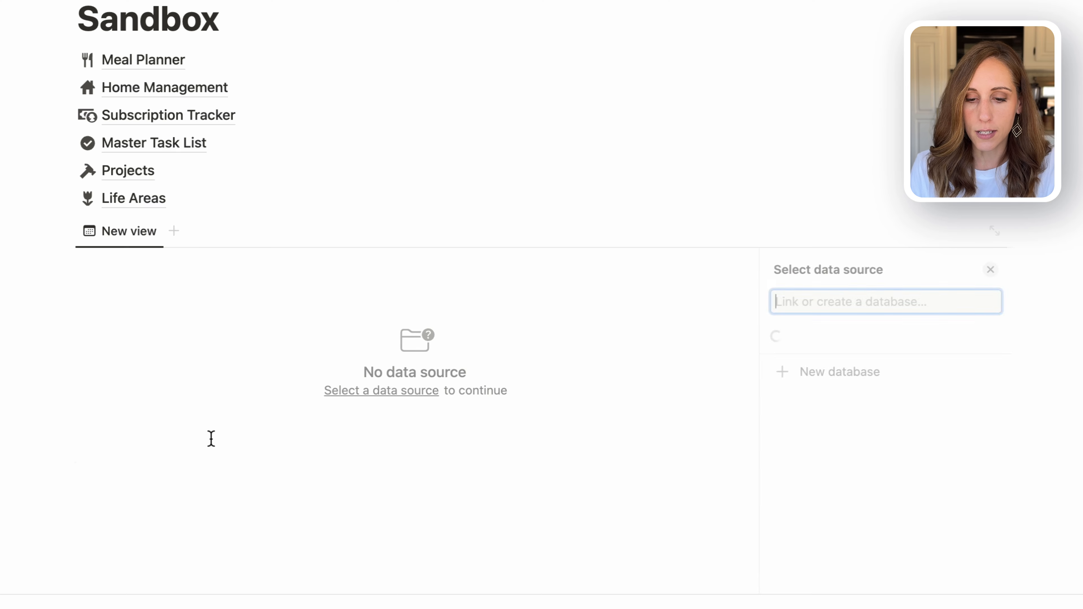
{"action": "left_click", "coordinate": [790, 564]}
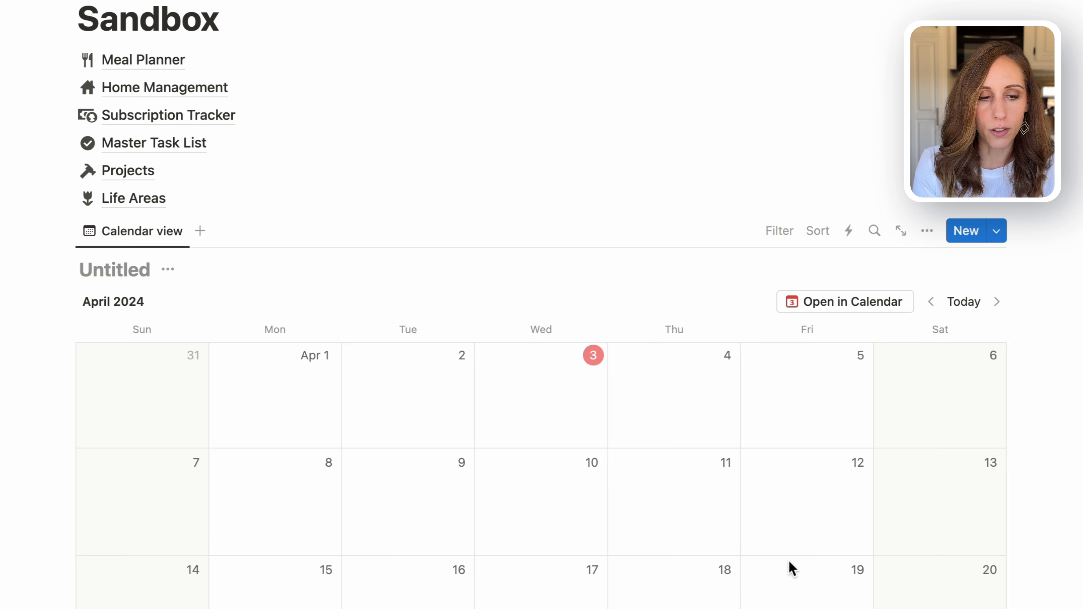
{"action": "type", "text": "Daily Journa"}
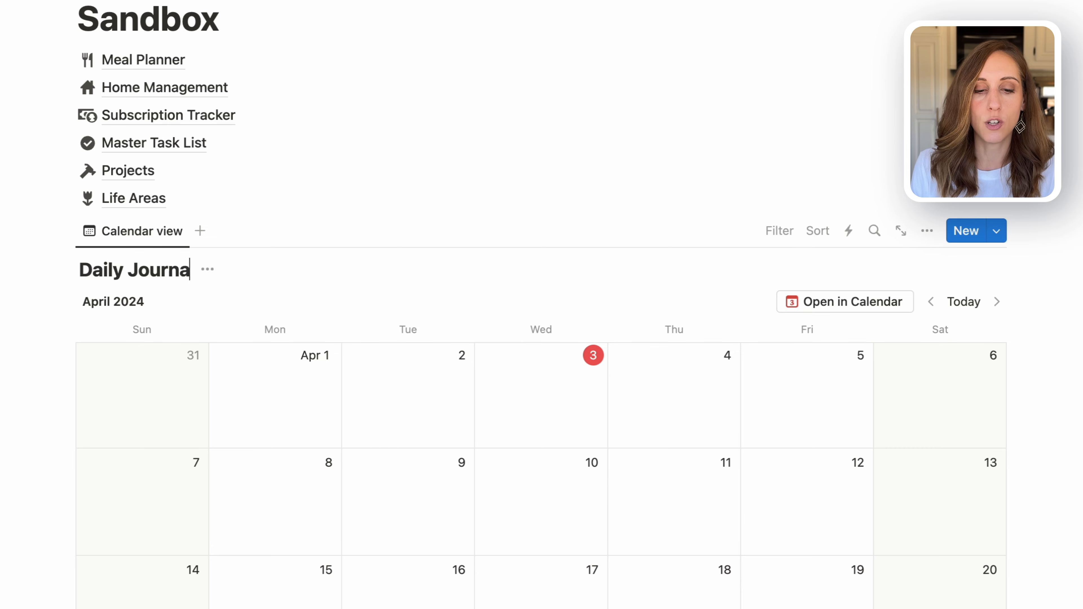
{"action": "type", "text": "l"}
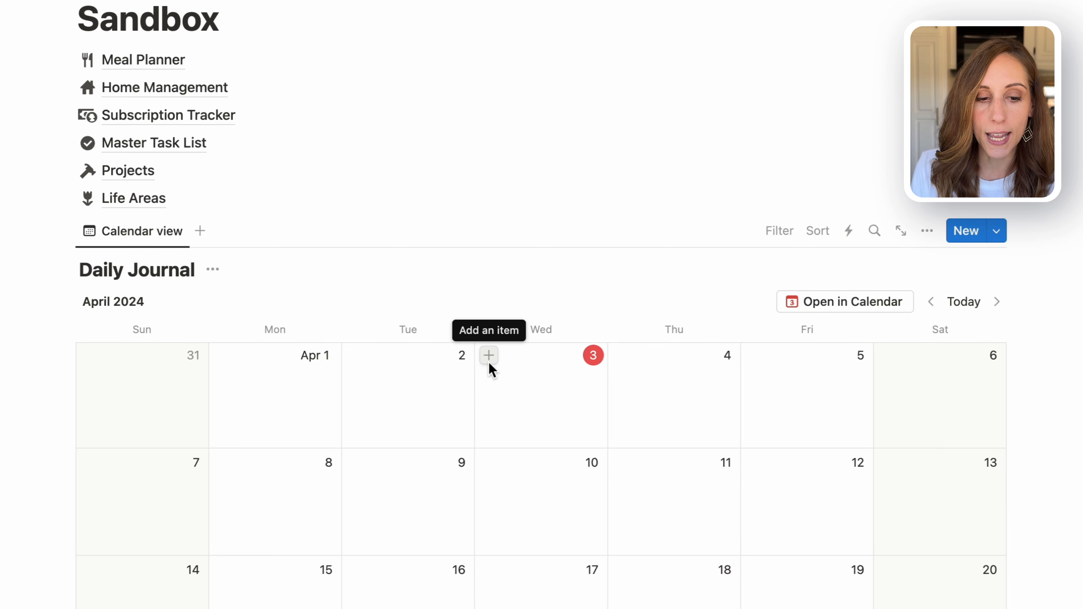
Create a Daily Journal entry on April 3, 2024 and add a checkbox property named Make Bed.
{"action": "left_click", "coordinate": [489, 356]}
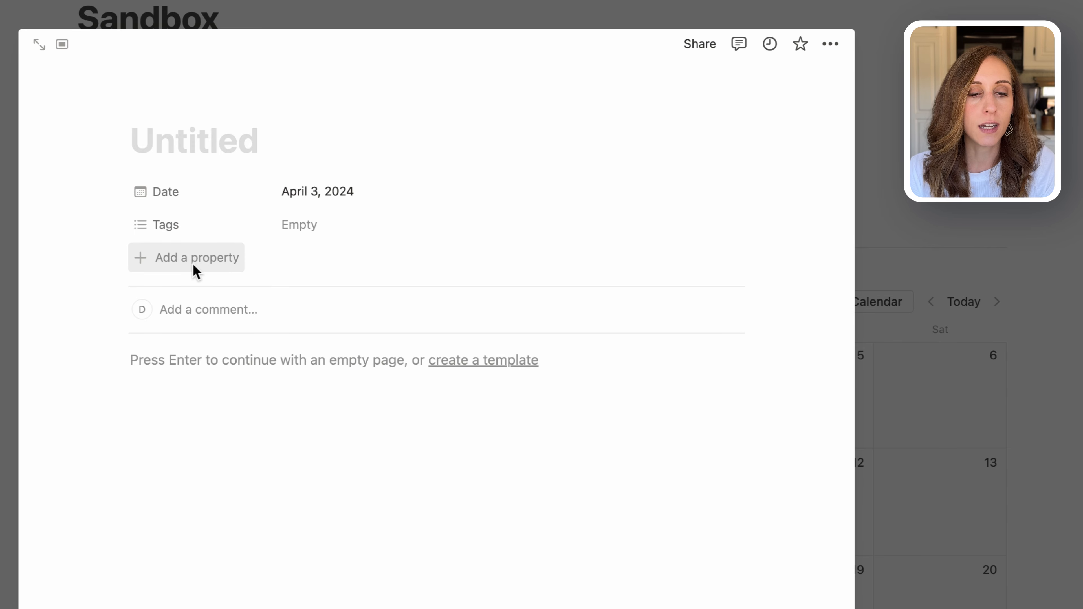
{"action": "left_click", "coordinate": [177, 262]}
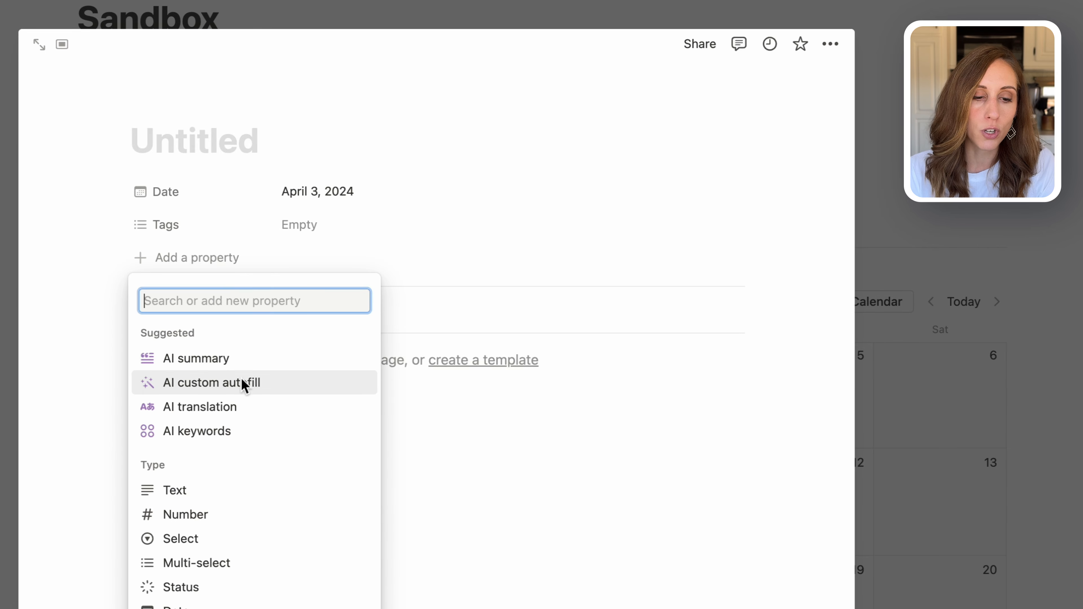
{"action": "scroll", "coordinate": [241, 379], "scroll_direction": "down", "scroll_amount": 3}
{"action": "scroll", "coordinate": [241, 378], "scroll_direction": "up", "scroll_amount": 3}
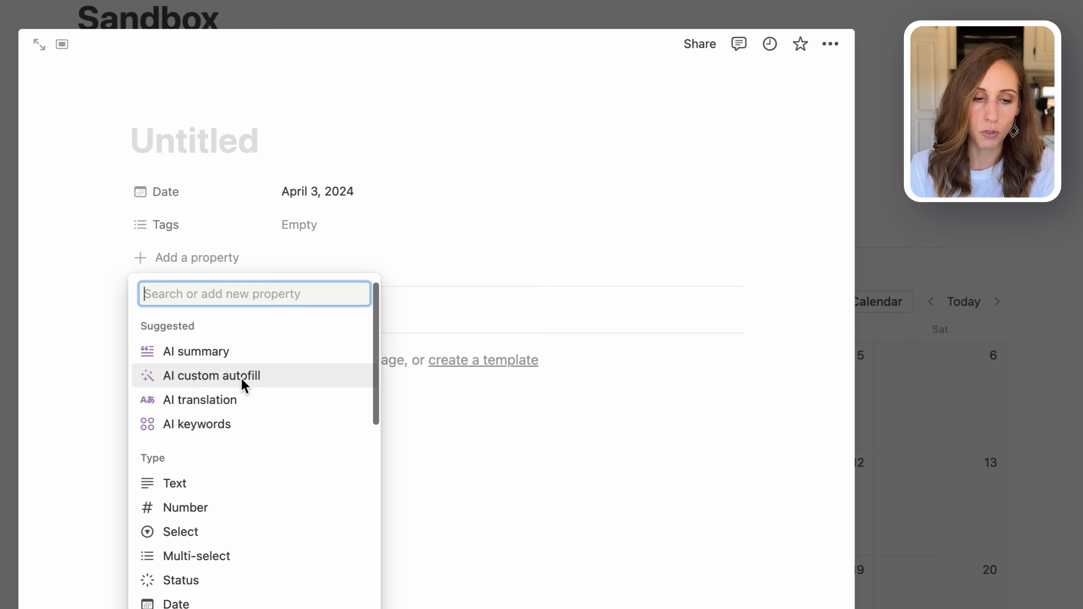
{"action": "type", "text": "check"}
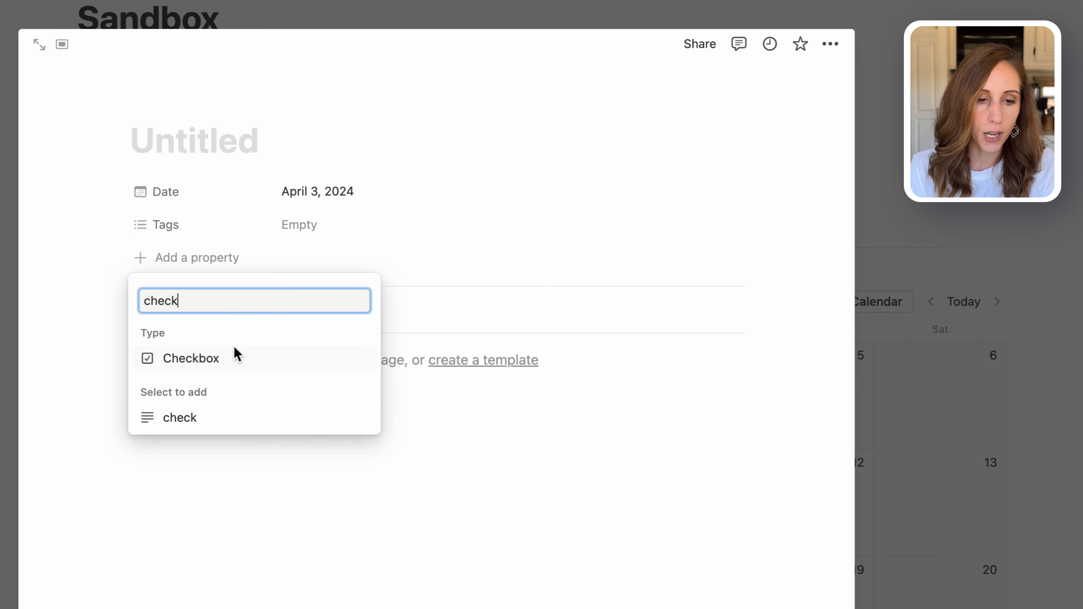
{"action": "left_click", "coordinate": [184, 359]}
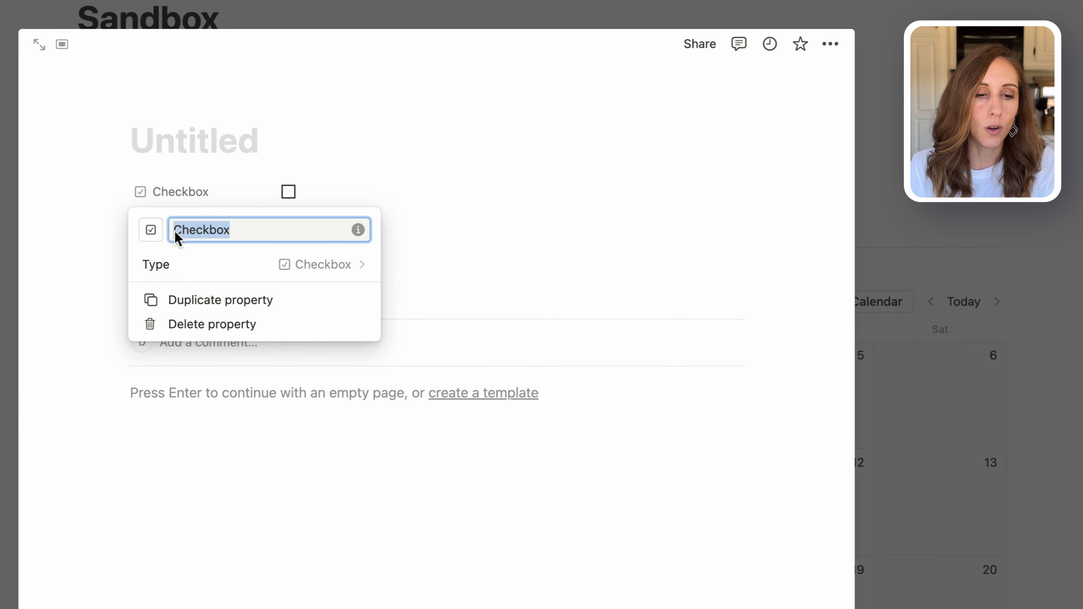
{"action": "type", "text": "Make Bed"}
{"action": "left_click", "coordinate": [438, 251]}
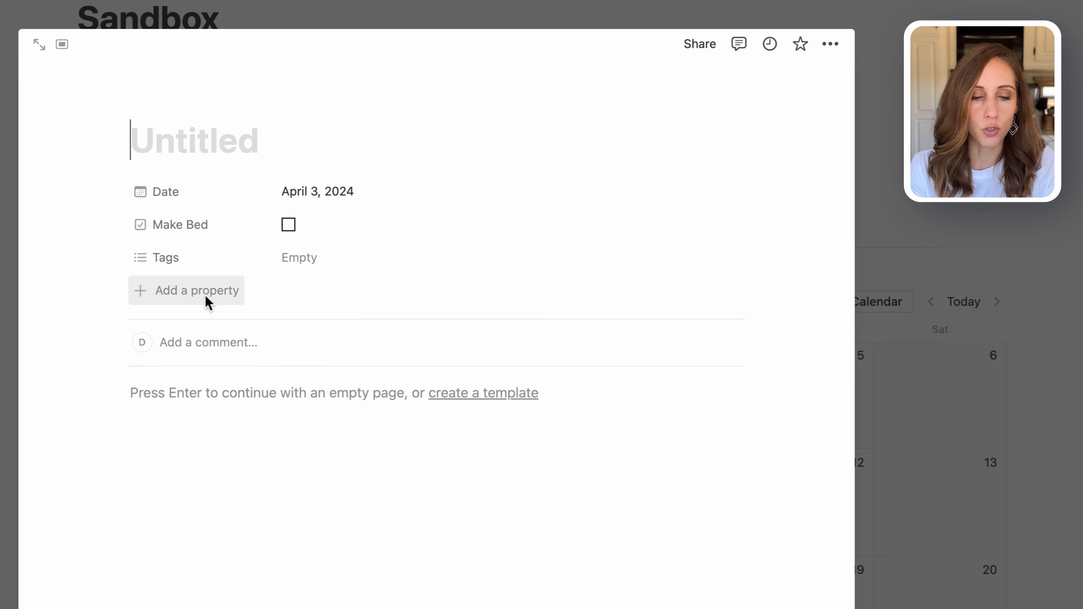
Add a checkbox property named Read 20 Min and copy the entry's date, April 3, 2024, into its title.
{"action": "left_click", "coordinate": [175, 289]}
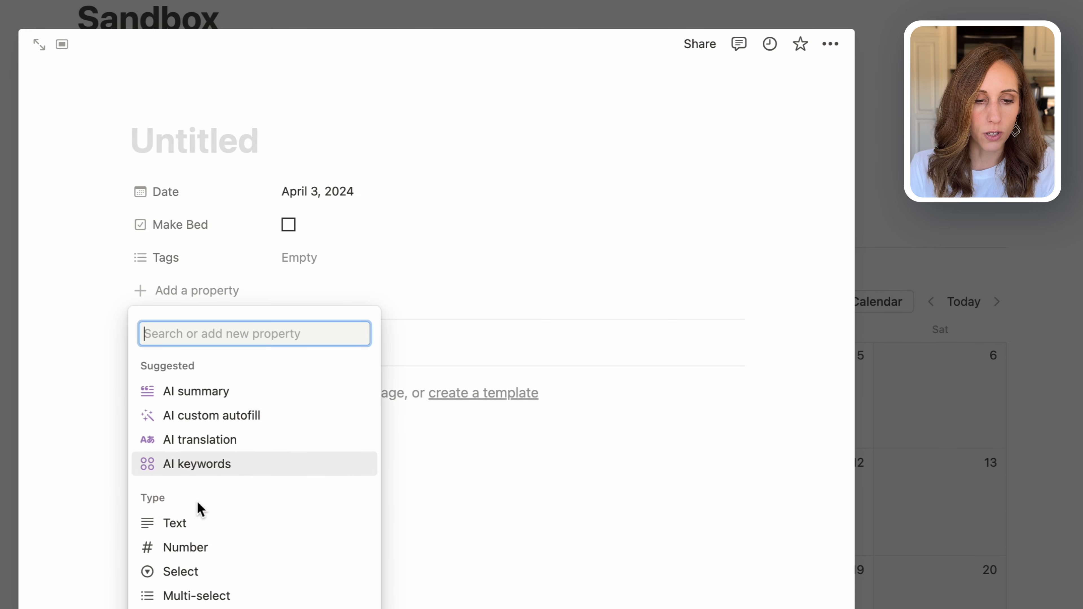
{"action": "type", "text": "ch"}
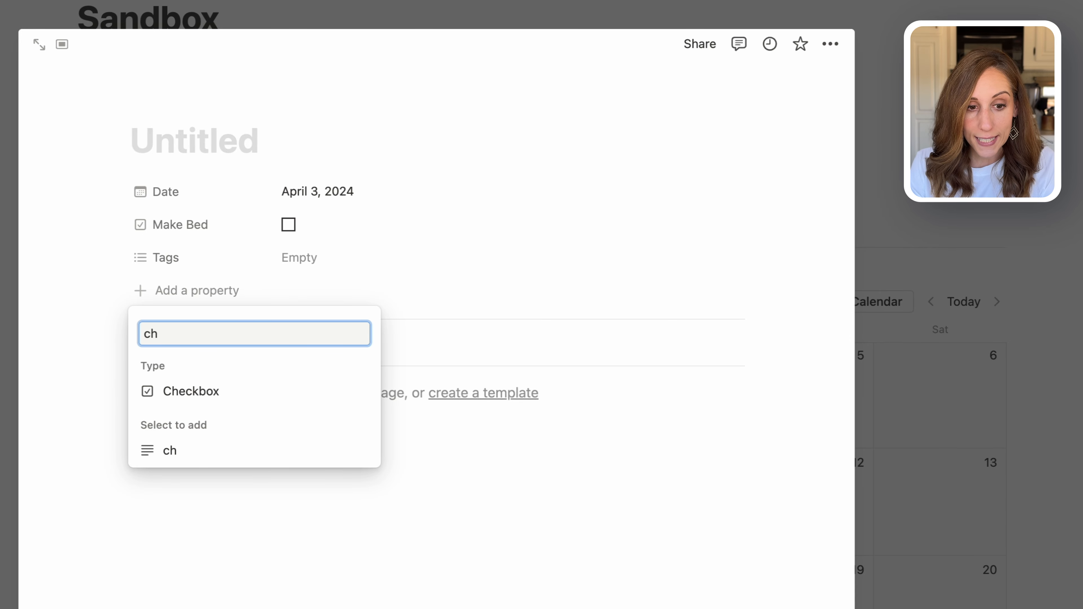
{"action": "left_click", "coordinate": [186, 389]}
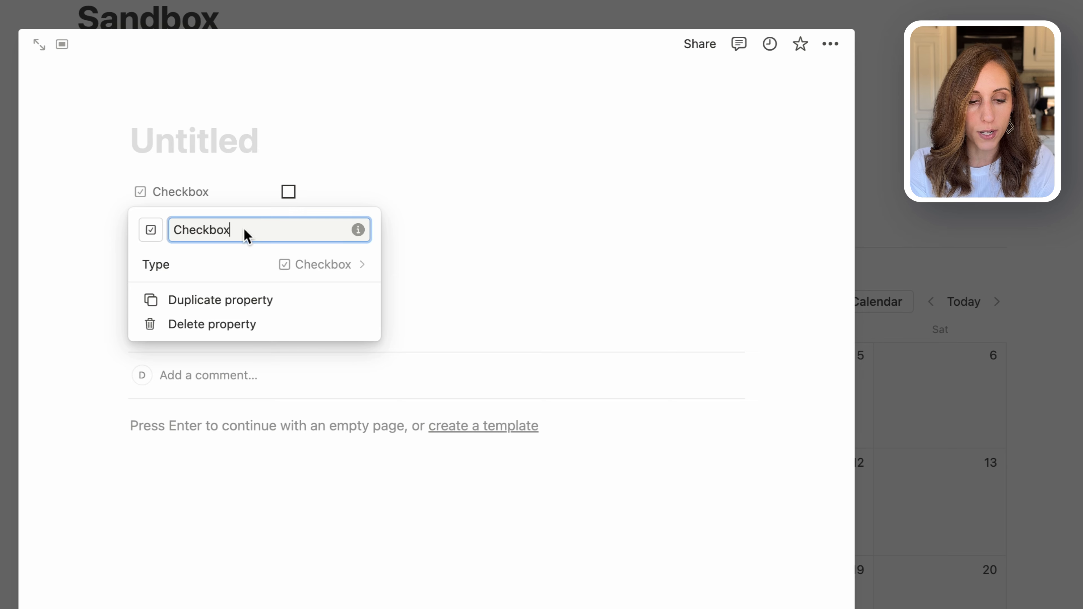
{"action": "left_click_drag", "start_coordinate": [245, 230], "coordinate": [171, 230]}
{"action": "type", "text": "Read"}
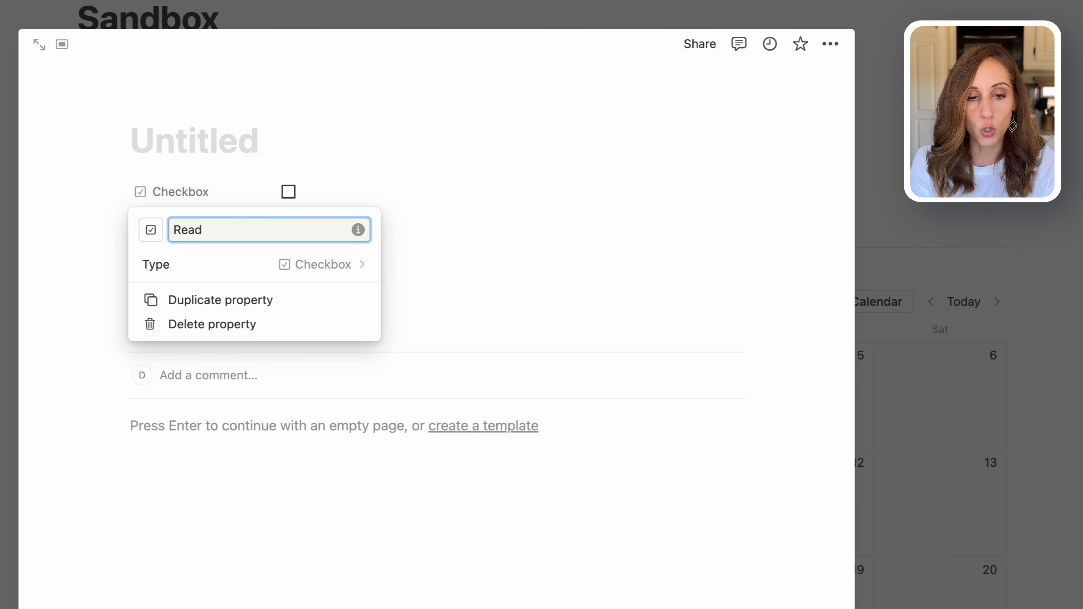
{"action": "type", "text": " 20 "}
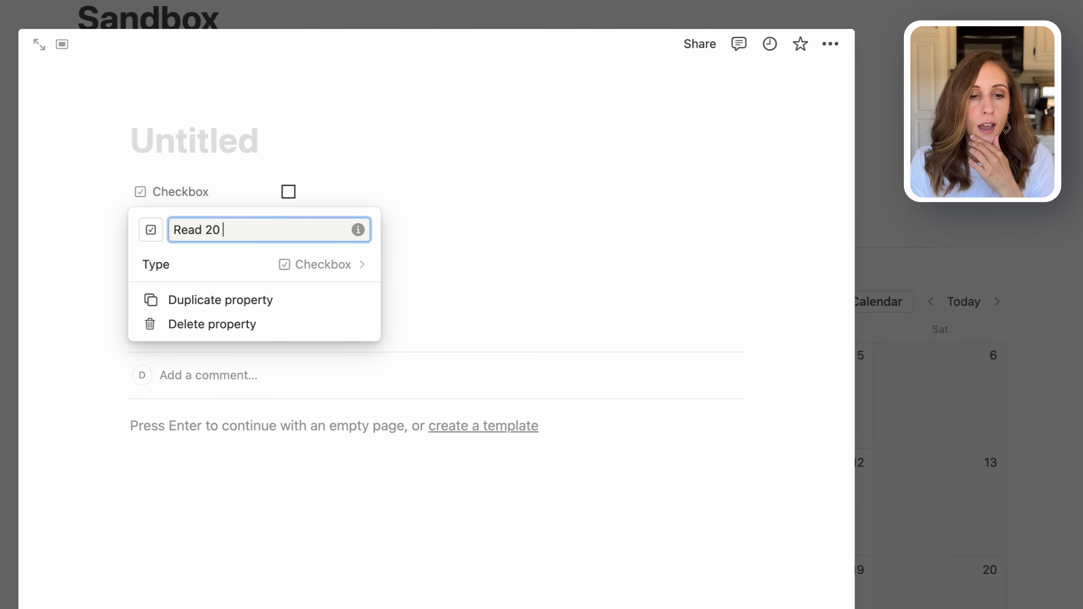
{"action": "type", "text": "Min"}
{"action": "left_click", "coordinate": [563, 235]}
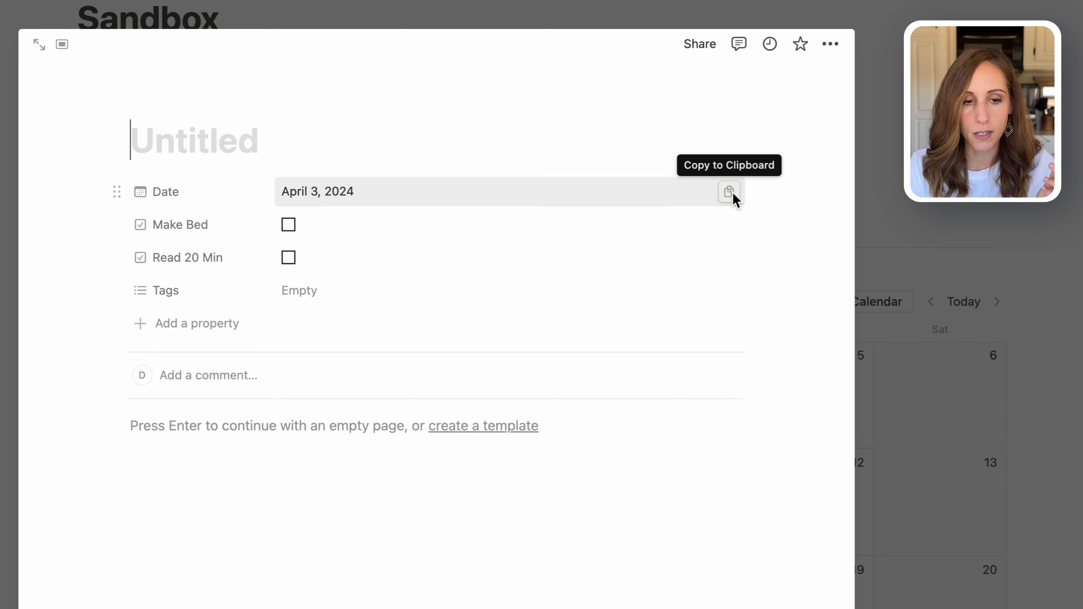
{"action": "left_click", "coordinate": [732, 193]}
{"action": "key", "text": "super+v"}
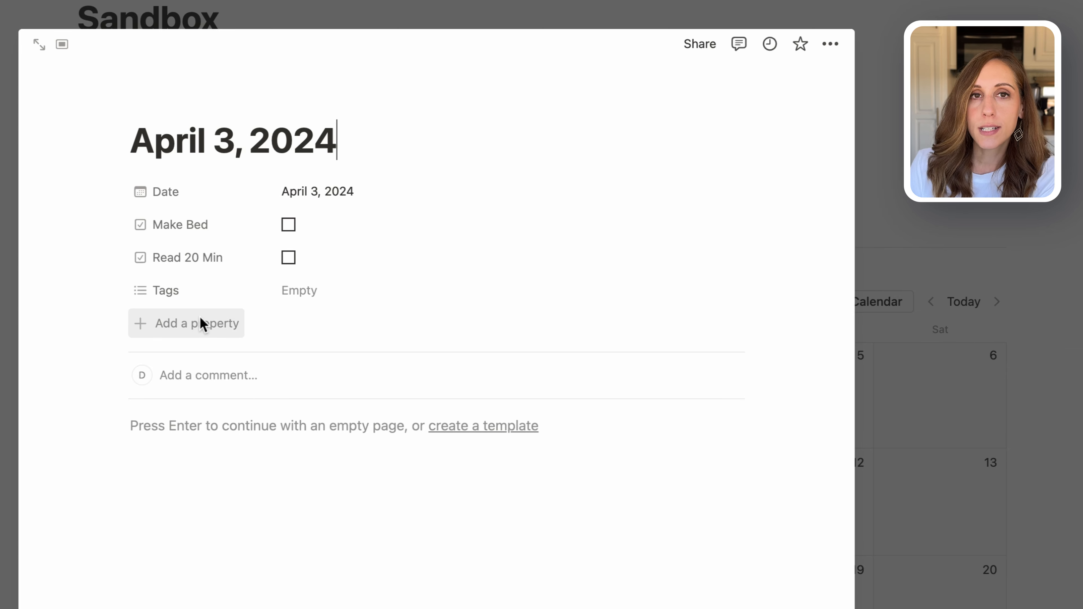
Convert the Tags property to a Text property named Steps and give it the flat shoe icon.
{"action": "left_click", "coordinate": [214, 301]}
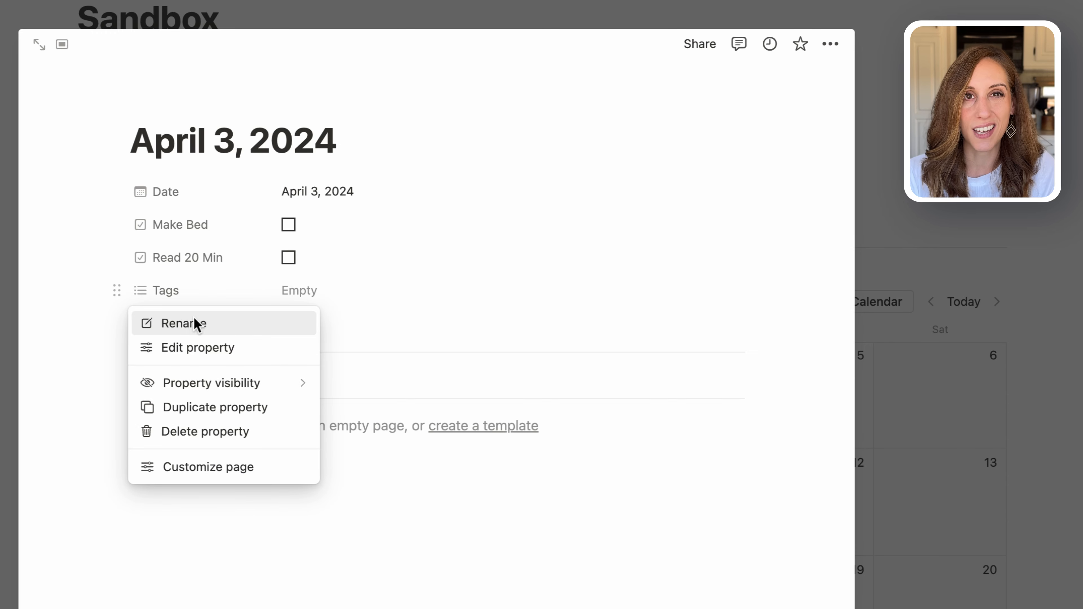
{"action": "left_click", "coordinate": [188, 349]}
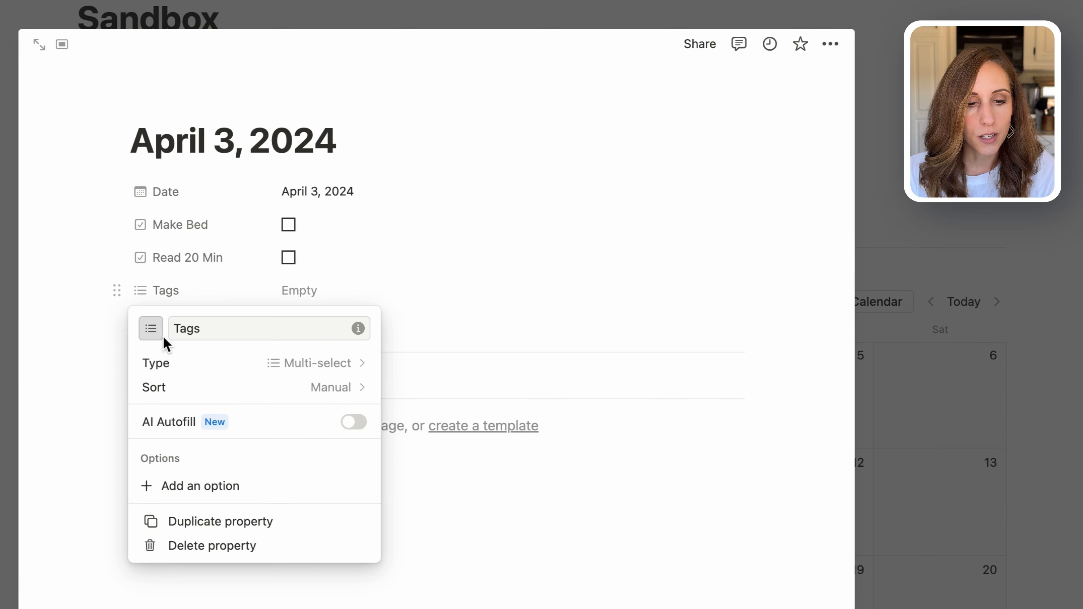
{"action": "left_click", "coordinate": [349, 370]}
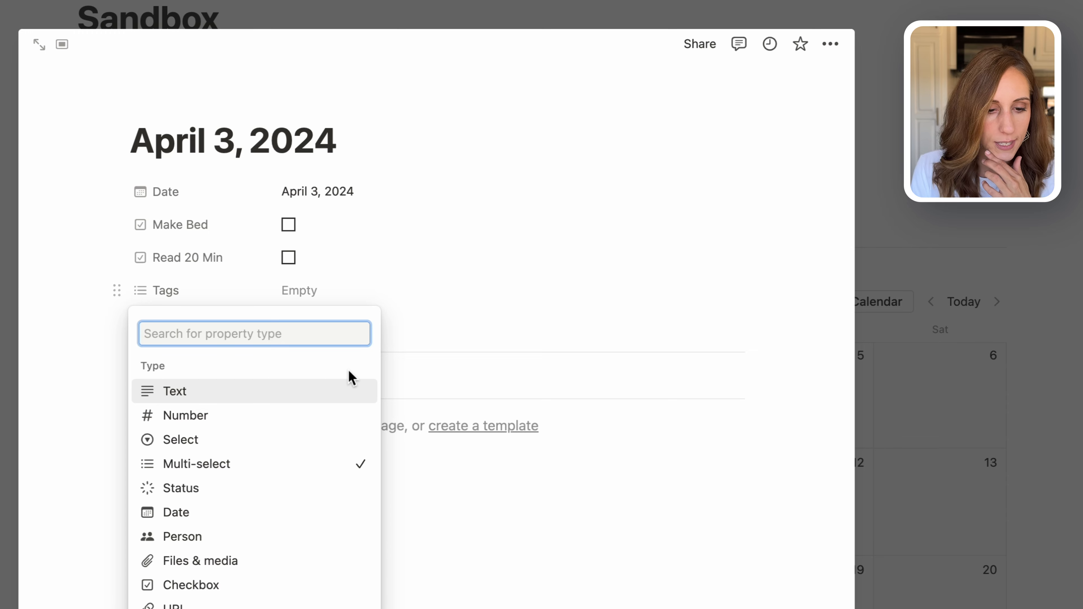
{"action": "left_click", "coordinate": [284, 393]}
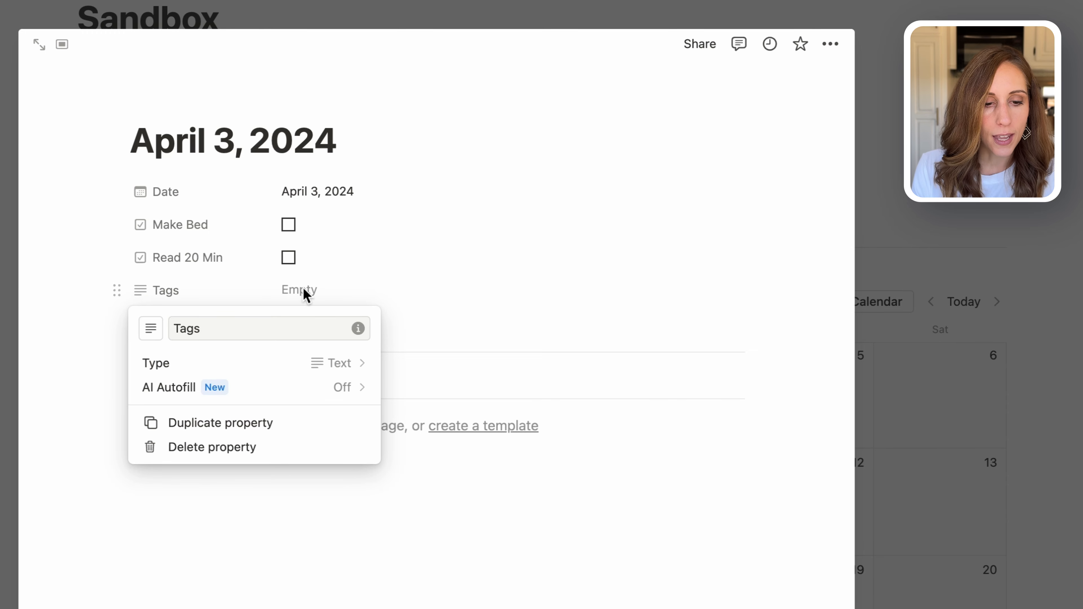
{"action": "left_click_drag", "start_coordinate": [201, 328], "coordinate": [164, 333]}
{"action": "type", "text": "Steps"}
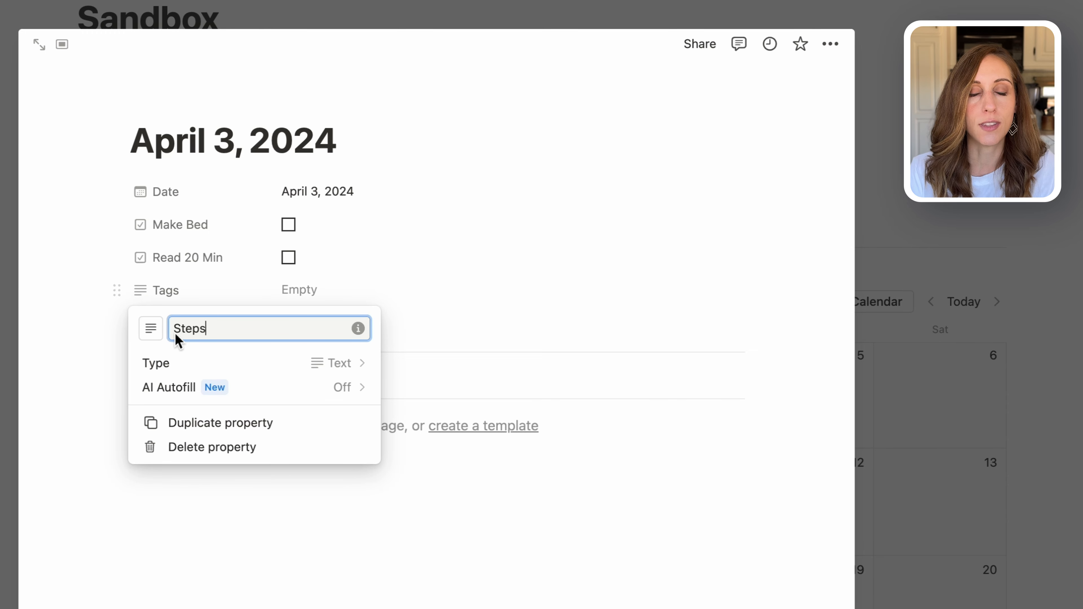
{"action": "left_click", "coordinate": [152, 328]}
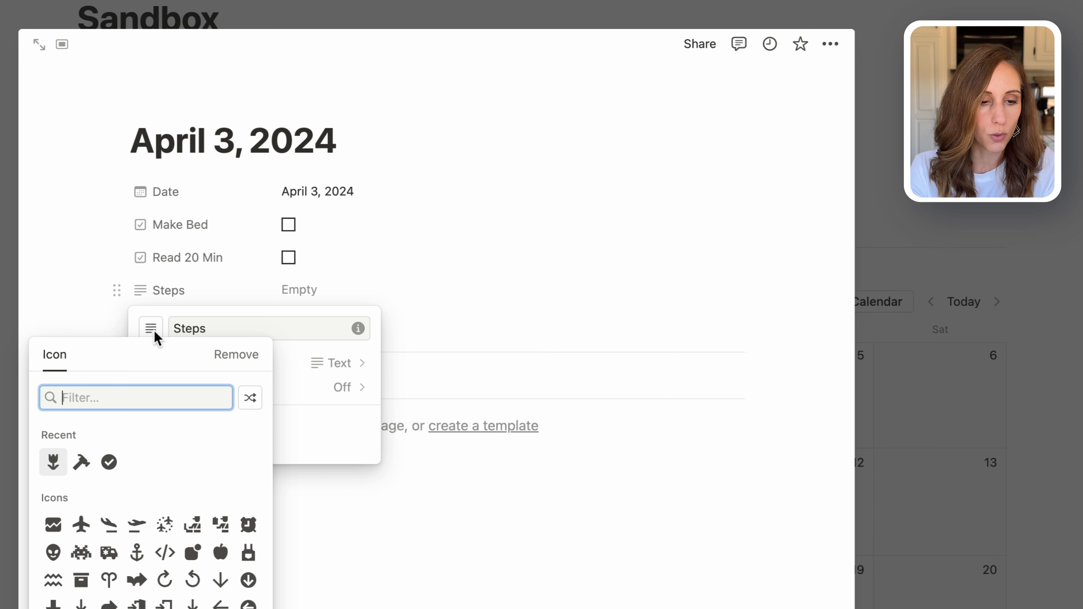
{"action": "type", "text": "shoe"}
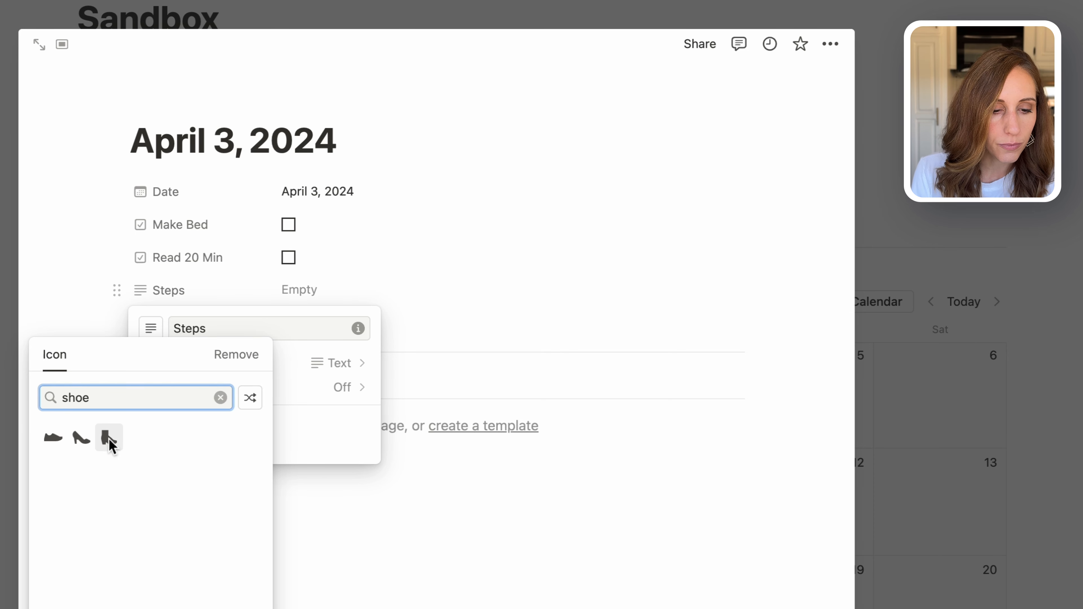
{"action": "left_click", "coordinate": [49, 439]}
{"action": "left_click", "coordinate": [362, 266]}
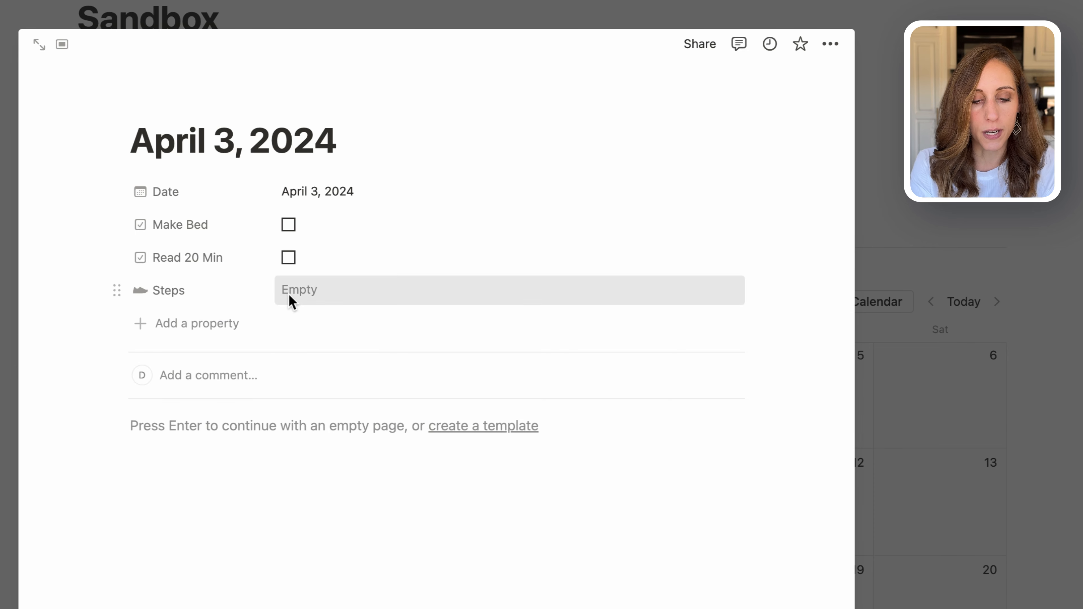
Enter 7,890 as the Steps value of the April 3, 2024 entry.
{"action": "left_click", "coordinate": [288, 294]}
{"action": "type", "text": "7,890"}
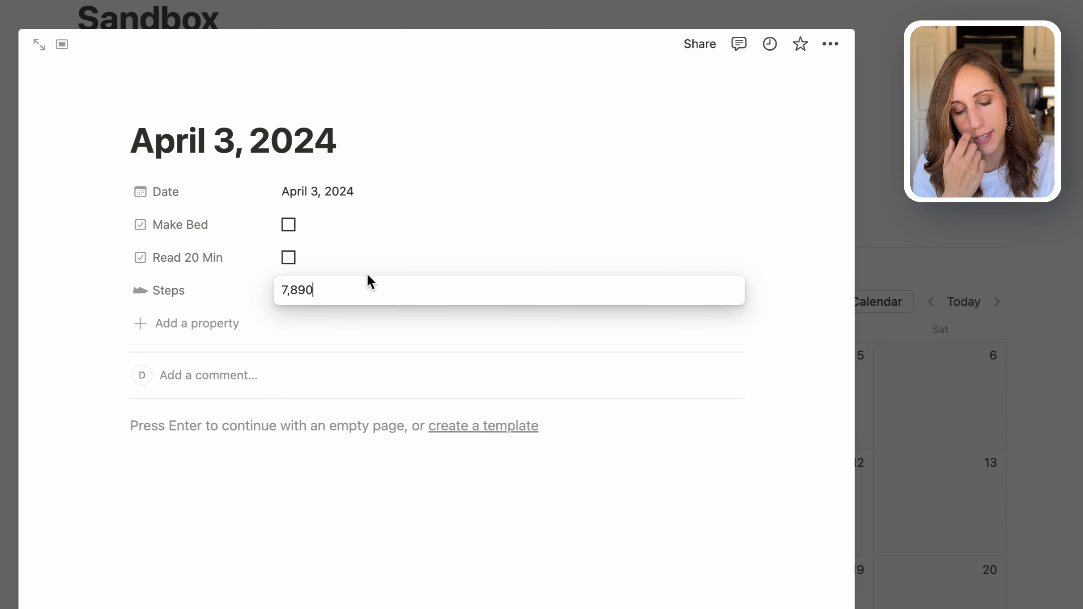
{"action": "left_click", "coordinate": [664, 207]}
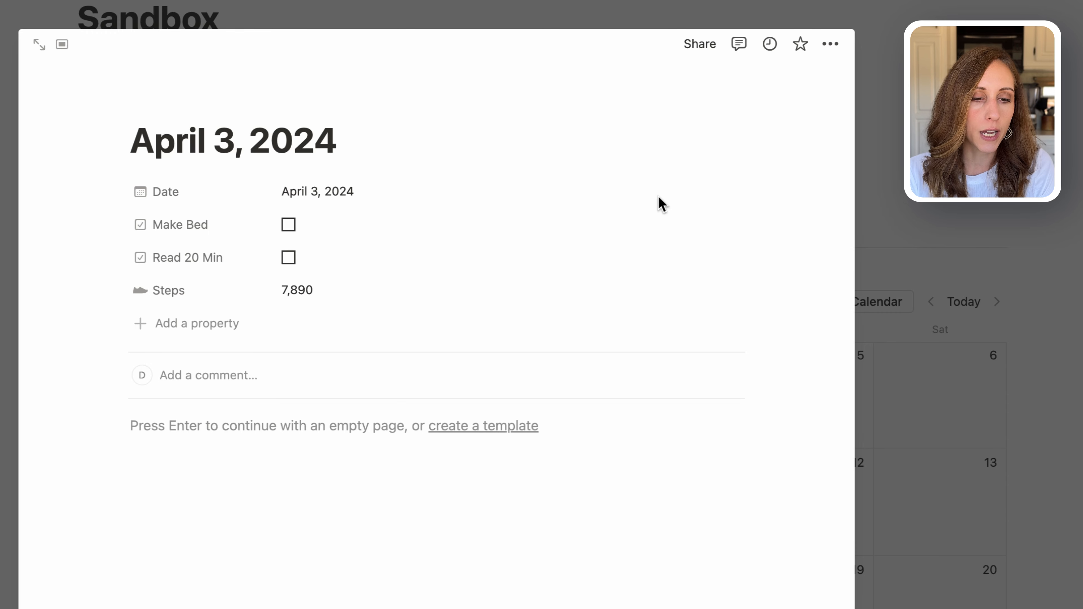
Add a multi-select property named Emotion to the April 3, 2024 journal entry.
{"action": "left_click", "coordinate": [191, 333]}
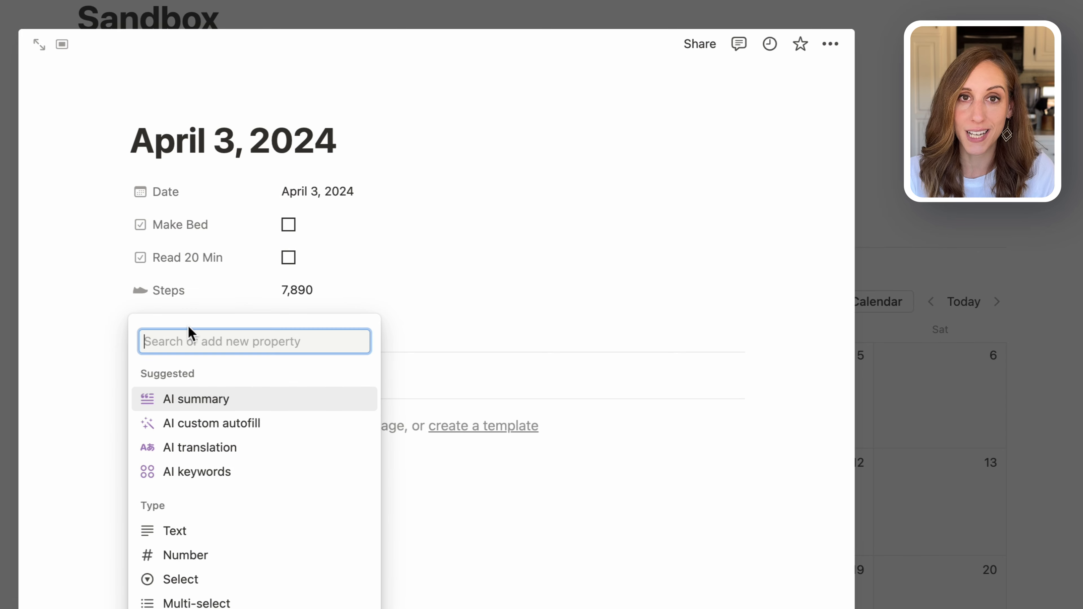
{"action": "scroll", "coordinate": [208, 375], "scroll_direction": "down", "scroll_amount": 4}
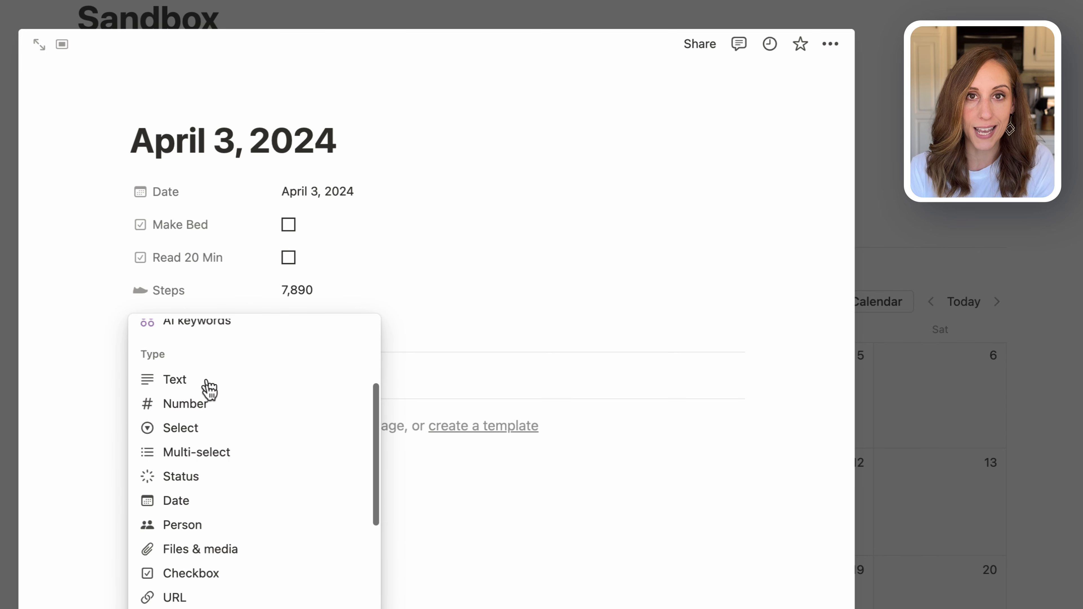
{"action": "left_click", "coordinate": [189, 450]}
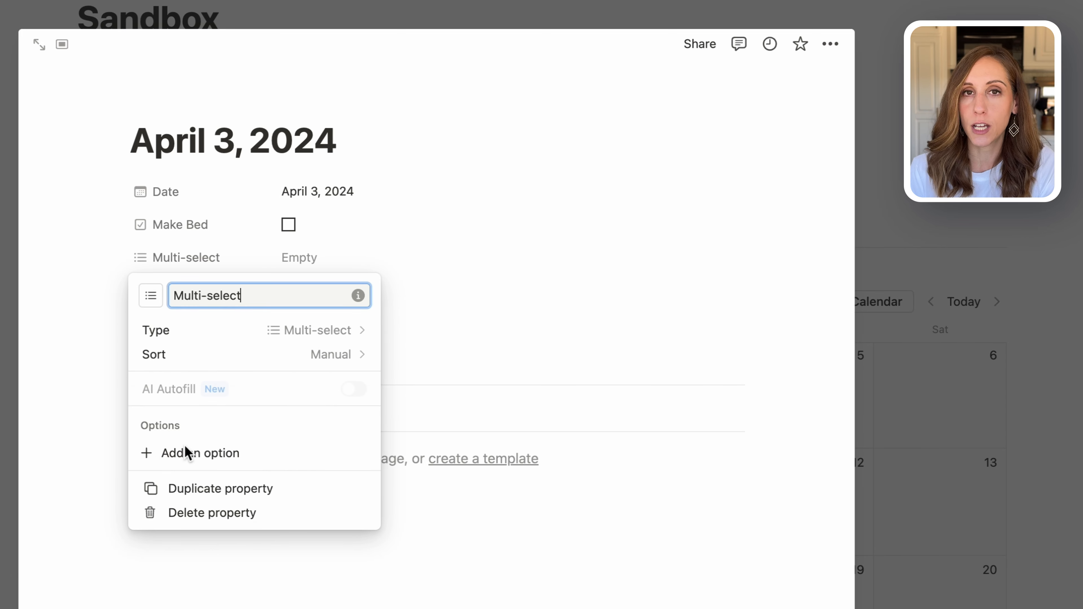
{"action": "left_click_drag", "start_coordinate": [256, 296], "coordinate": [186, 295]}
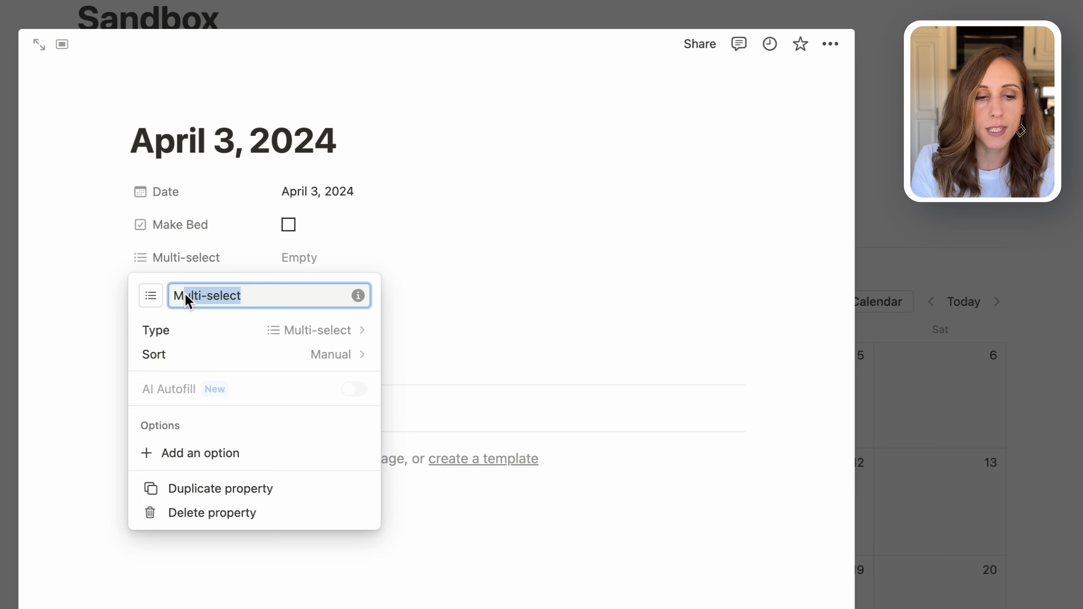
{"action": "type", "text": "Emotion"}
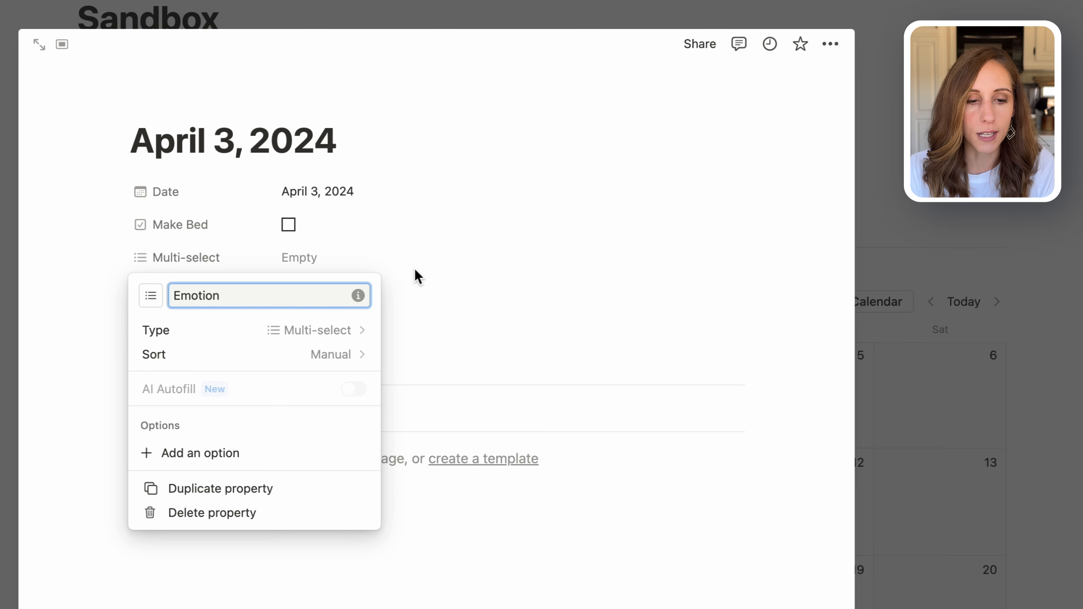
Add the options Stressed and Overwhelmed to the Emotion property.
{"action": "left_click", "coordinate": [193, 454]}
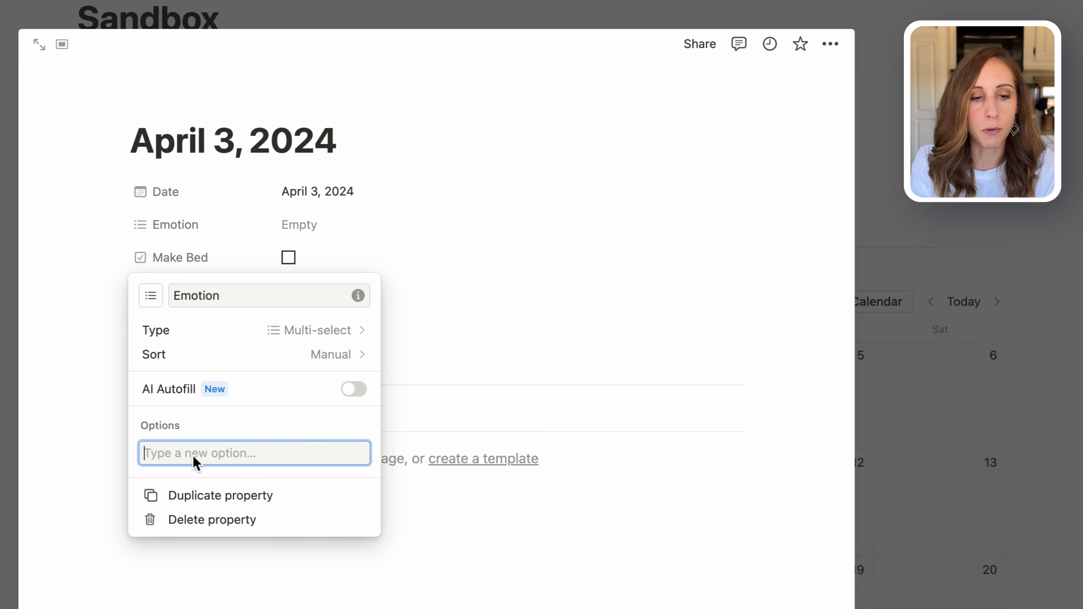
{"action": "type", "text": "Stressed"}
{"action": "key", "text": "Return"}
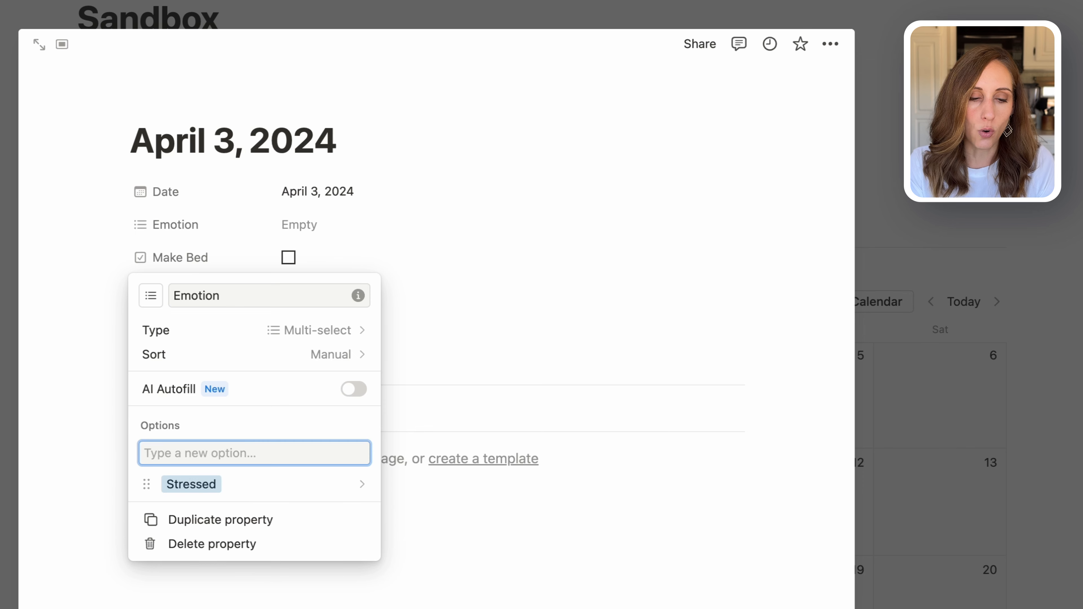
{"action": "type", "text": "ov"}
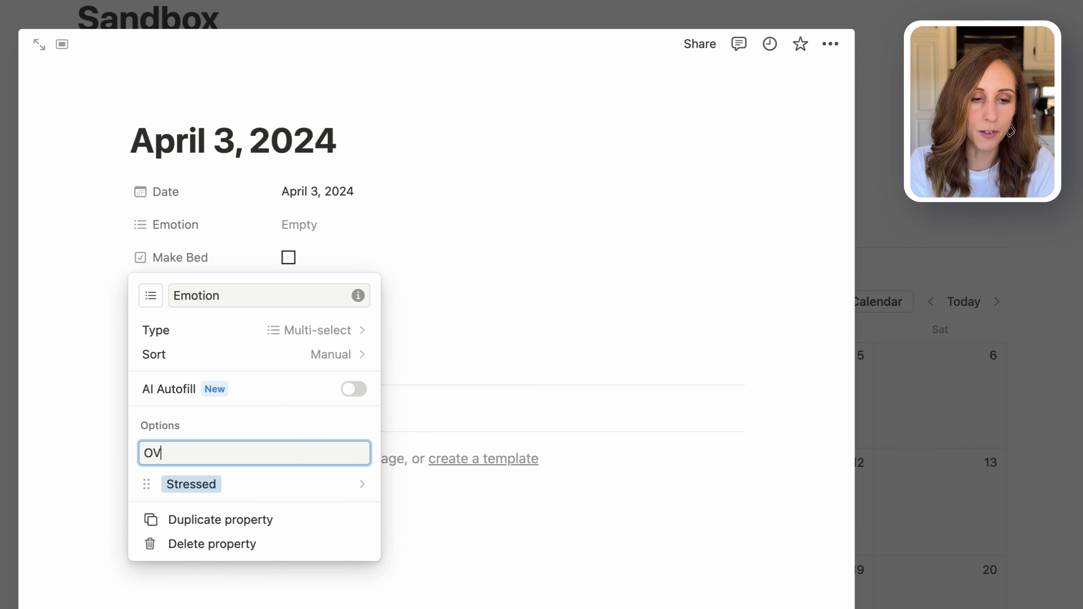
{"action": "type", "text": "erh"}
{"action": "key", "text": "BackSpace"}
{"action": "key", "text": "BackSpace"}
{"action": "key", "text": "BackSpace"}
{"action": "key", "text": "BackSpace"}
{"action": "type", "text": "verhwlme"}
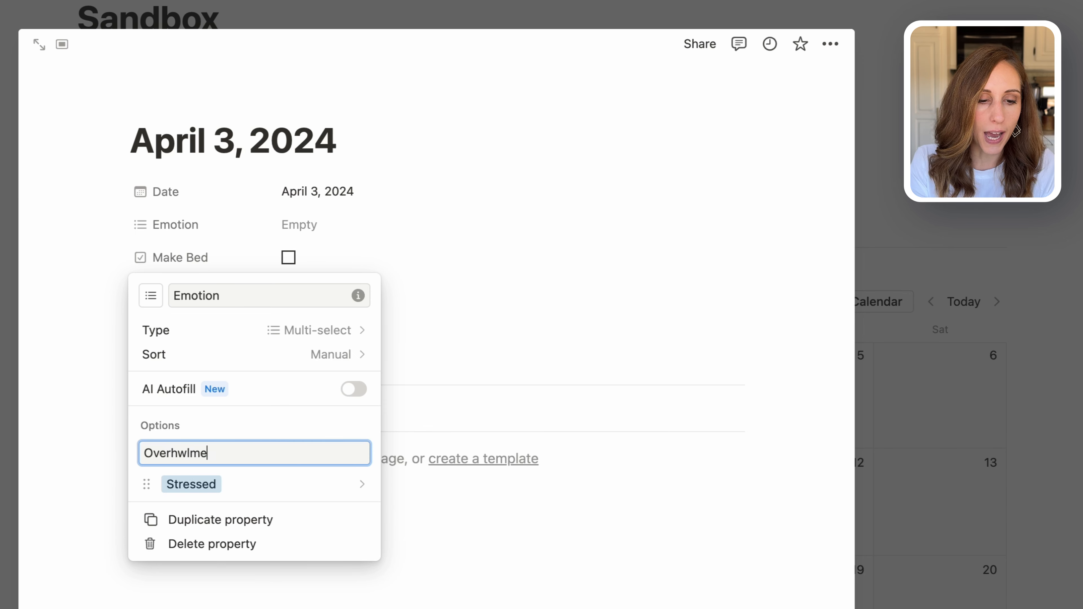
{"action": "key", "text": "BackSpace"}
{"action": "key", "text": "BackSpace"}
{"action": "key", "text": "BackSpace"}
{"action": "key", "text": "BackSpace"}
{"action": "key", "text": "BackSpace"}
{"action": "type", "text": "whelmed"}
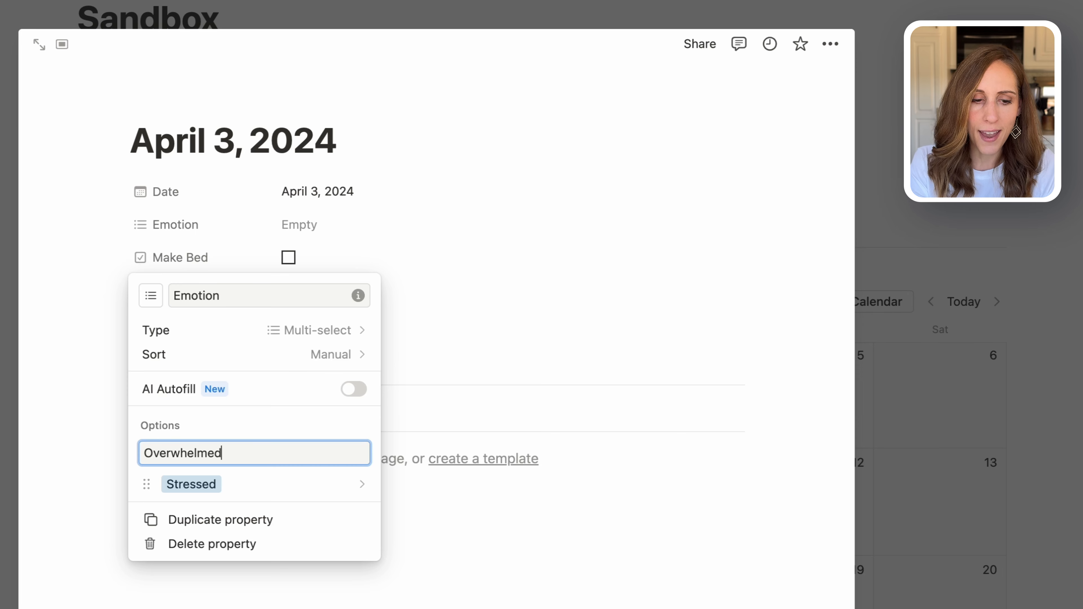
{"action": "key", "text": "Return"}
Add the options Happy and Confident to the Emotion property.
{"action": "type", "text": "Happy"}
{"action": "key", "text": "Return"}
{"action": "type", "text": "Confident"}
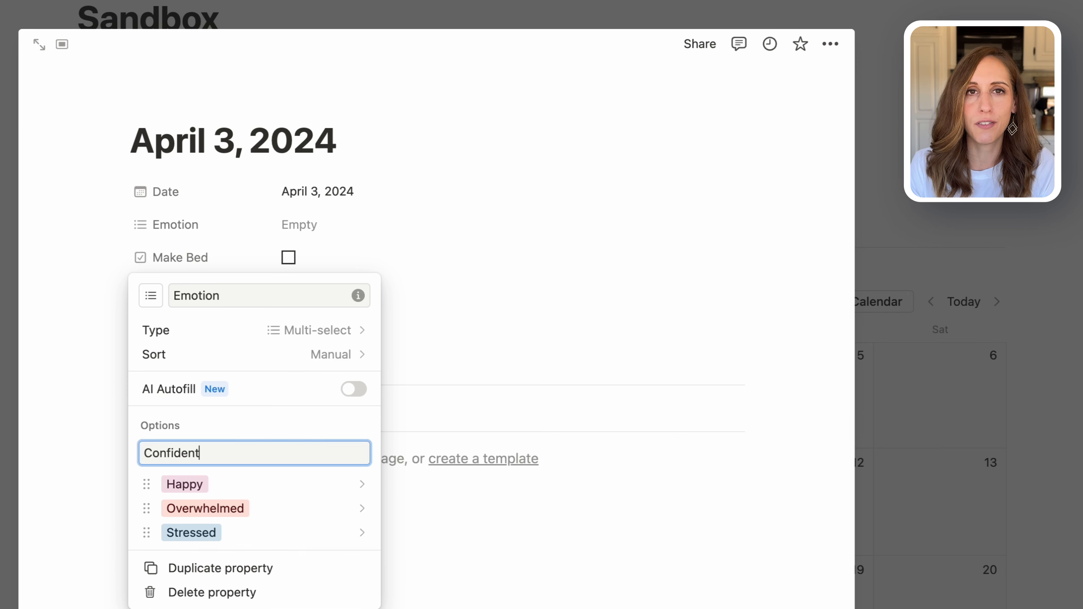
{"action": "key", "text": "Return"}
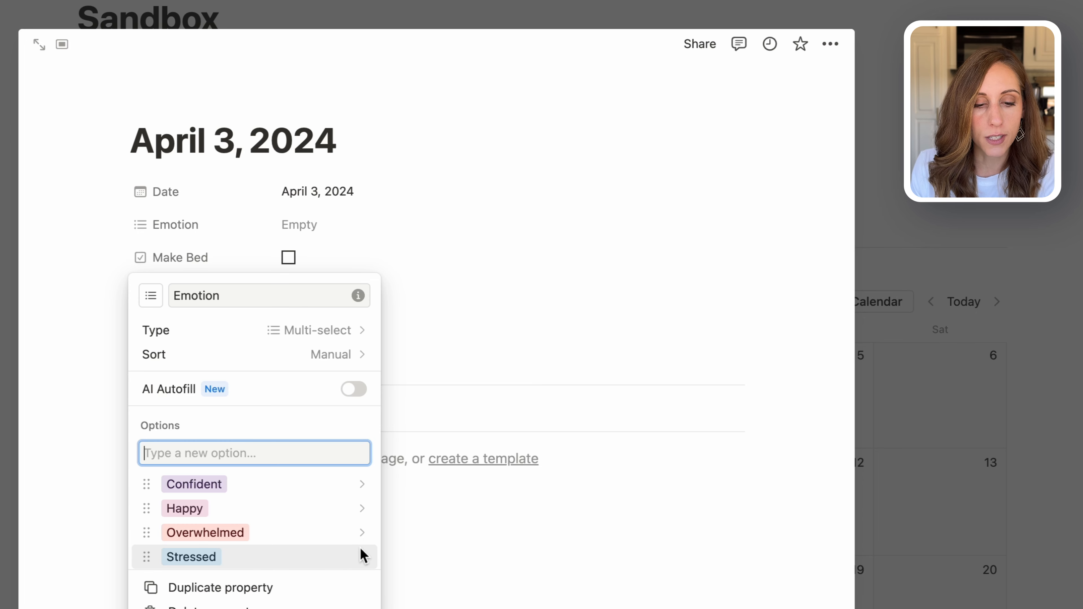
Change the color of the Stressed option to red and close the journal entry.
{"action": "left_click", "coordinate": [363, 559]}
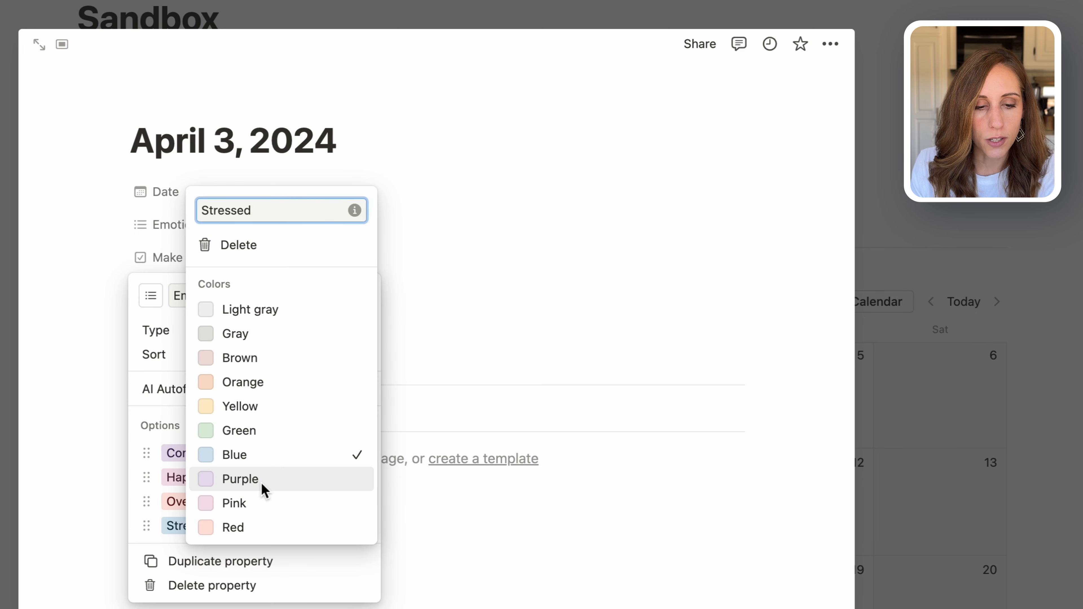
{"action": "left_click", "coordinate": [225, 529]}
{"action": "left_click", "coordinate": [821, 336]}
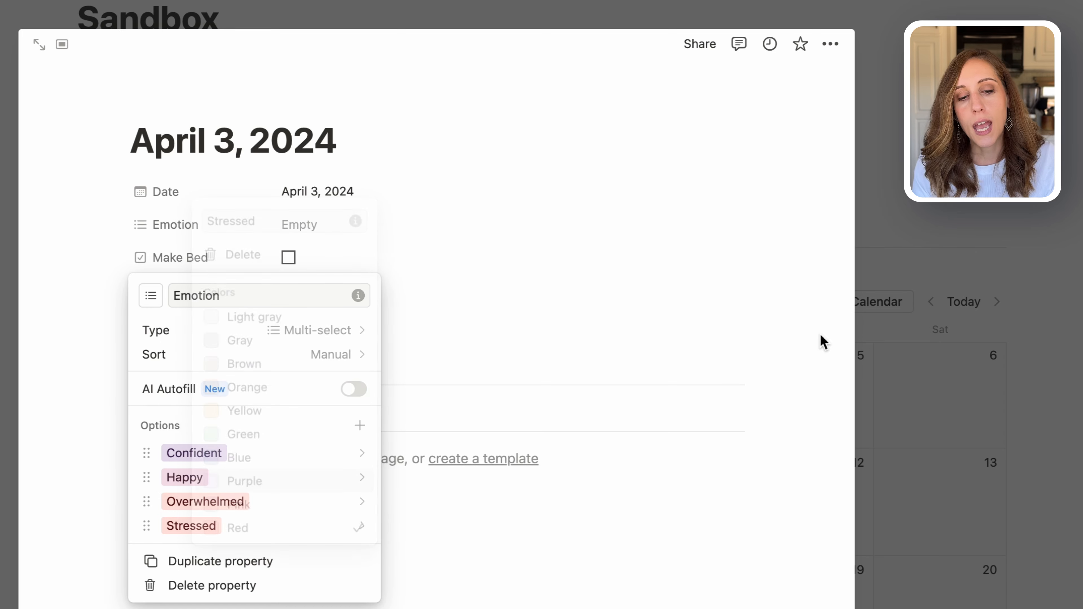
{"action": "left_click", "coordinate": [1016, 266]}
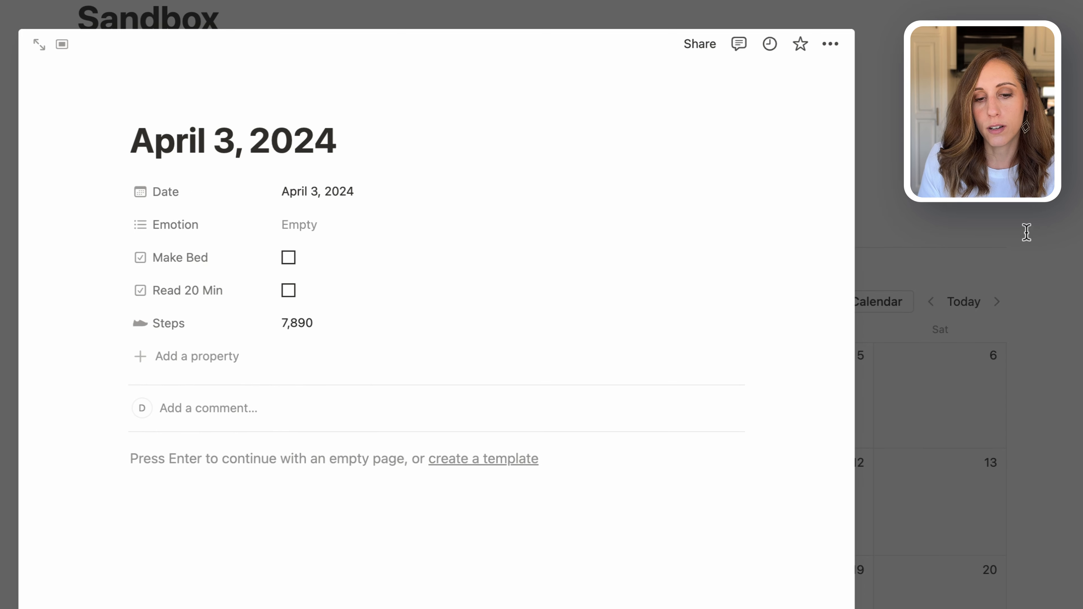
{"action": "left_click", "coordinate": [1016, 266]}
Show the Steps and Emotion properties on the entries of the Daily Journal calendar view.
{"action": "scroll", "coordinate": [528, 444], "scroll_direction": "down", "scroll_amount": 5}
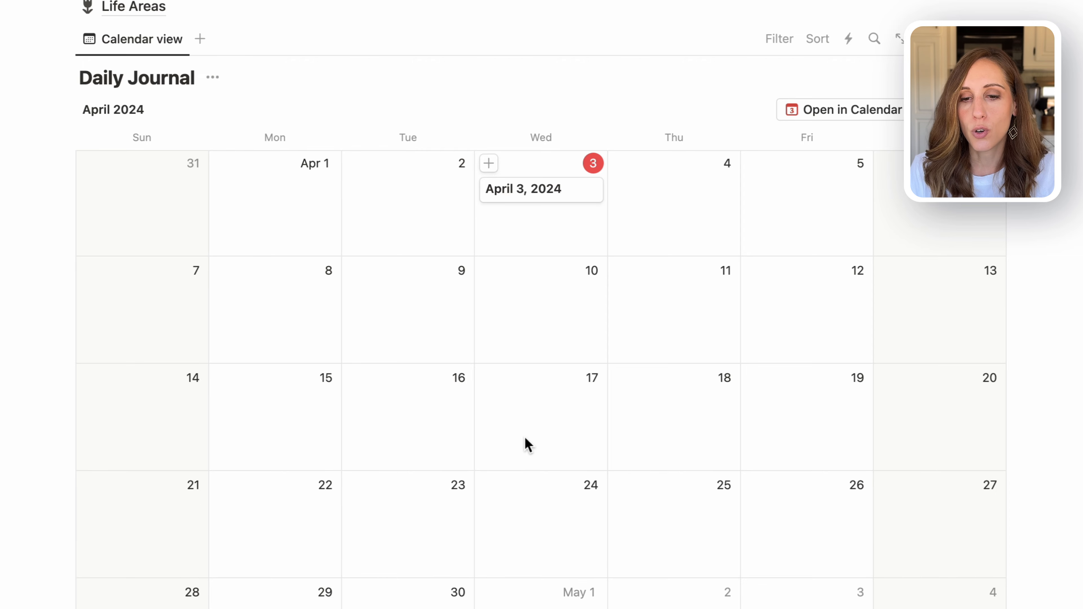
{"action": "left_click", "coordinate": [925, 39]}
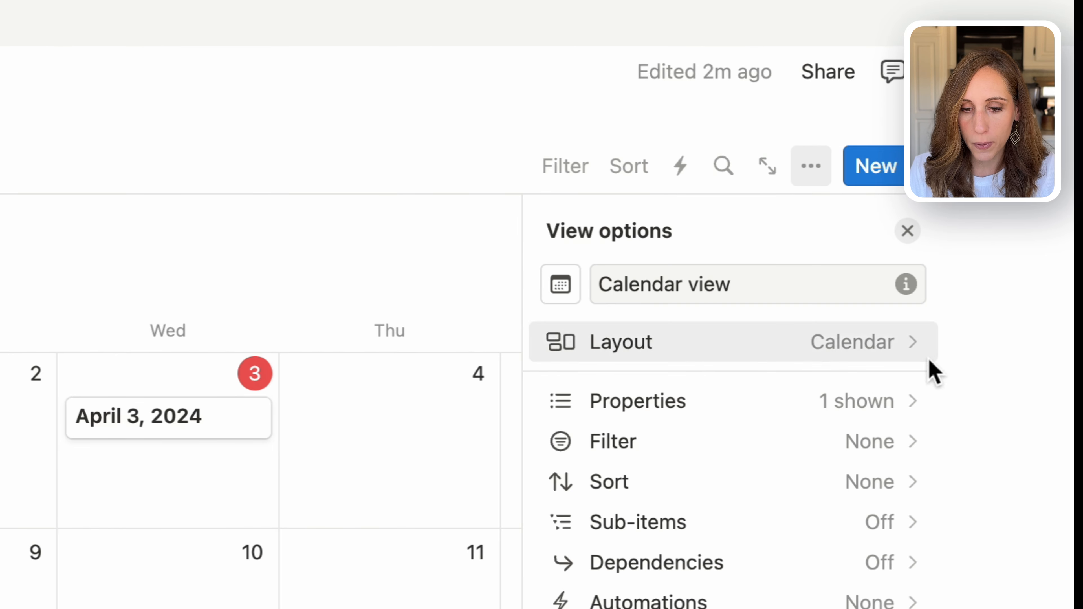
{"action": "left_click", "coordinate": [913, 401]}
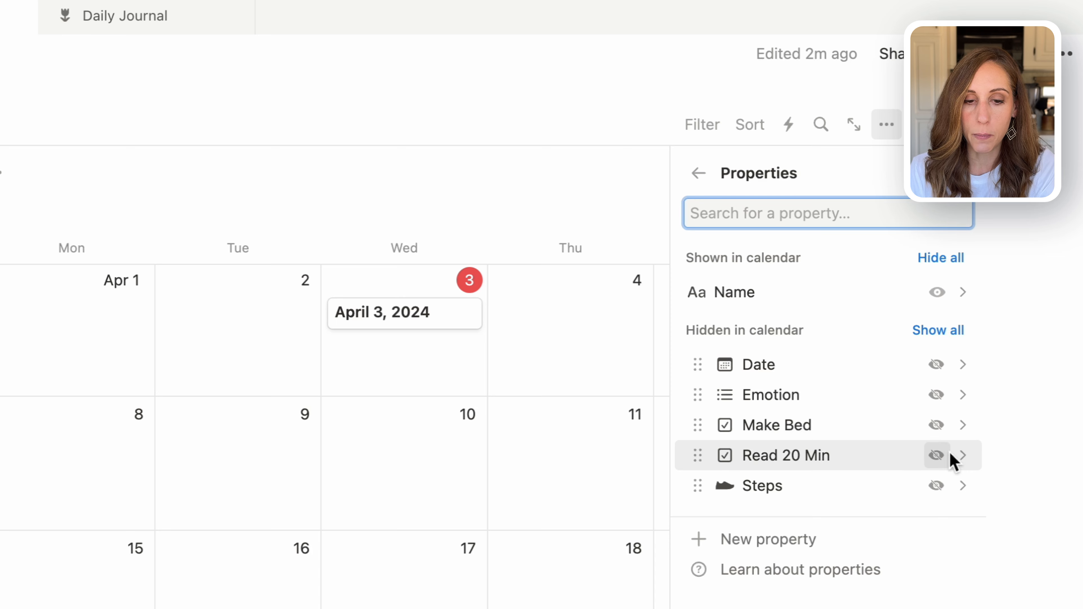
{"action": "left_click", "coordinate": [936, 490]}
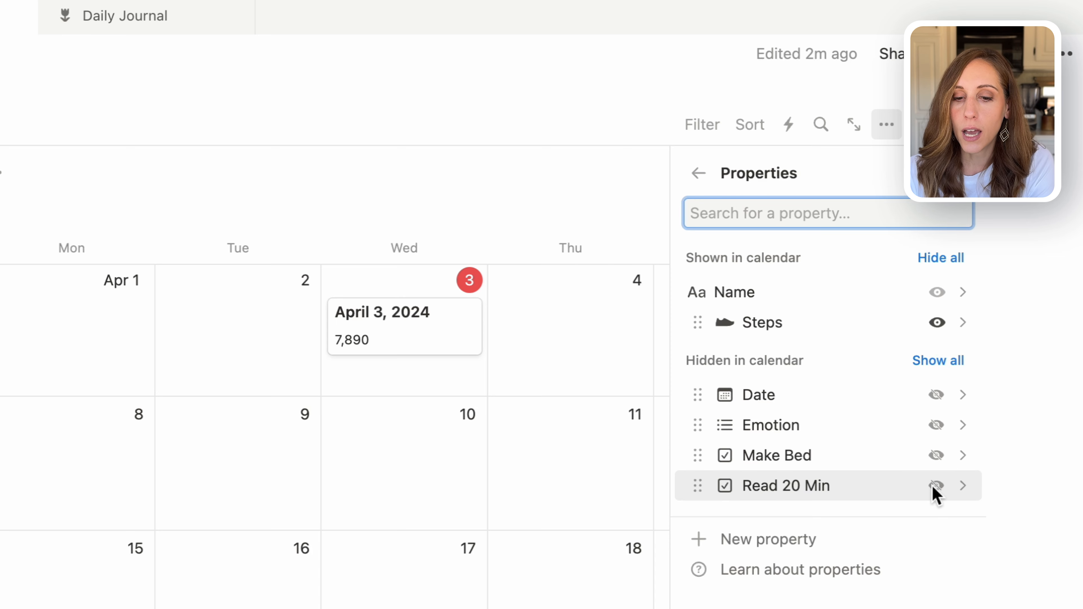
{"action": "left_click", "coordinate": [936, 425]}
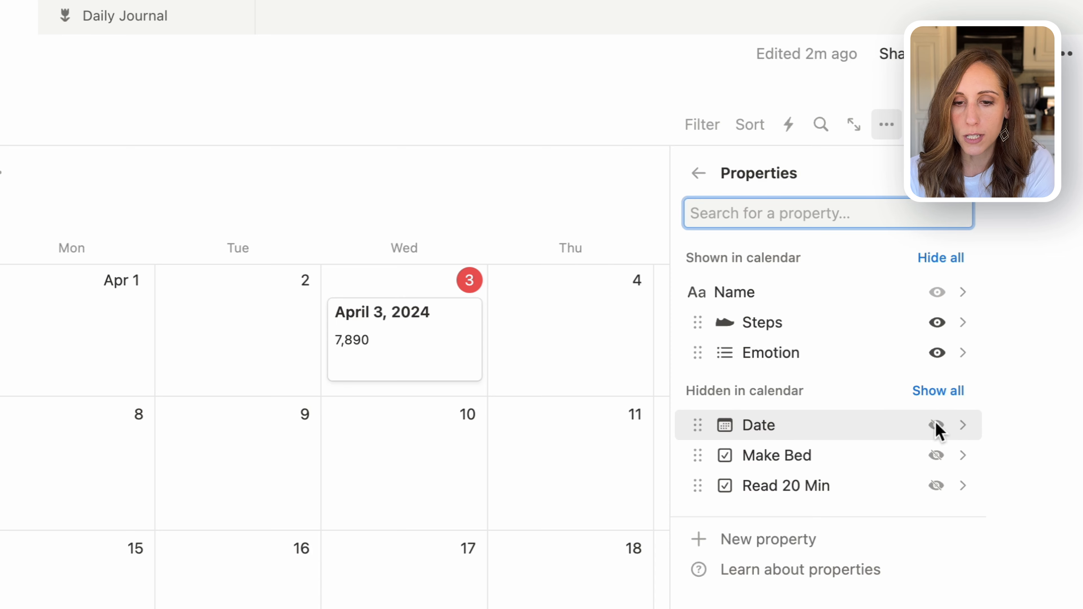
Set the Emotion of the April 3, 2024 entry to Happy and Confident, then return to the calendar.
{"action": "left_click", "coordinate": [473, 312]}
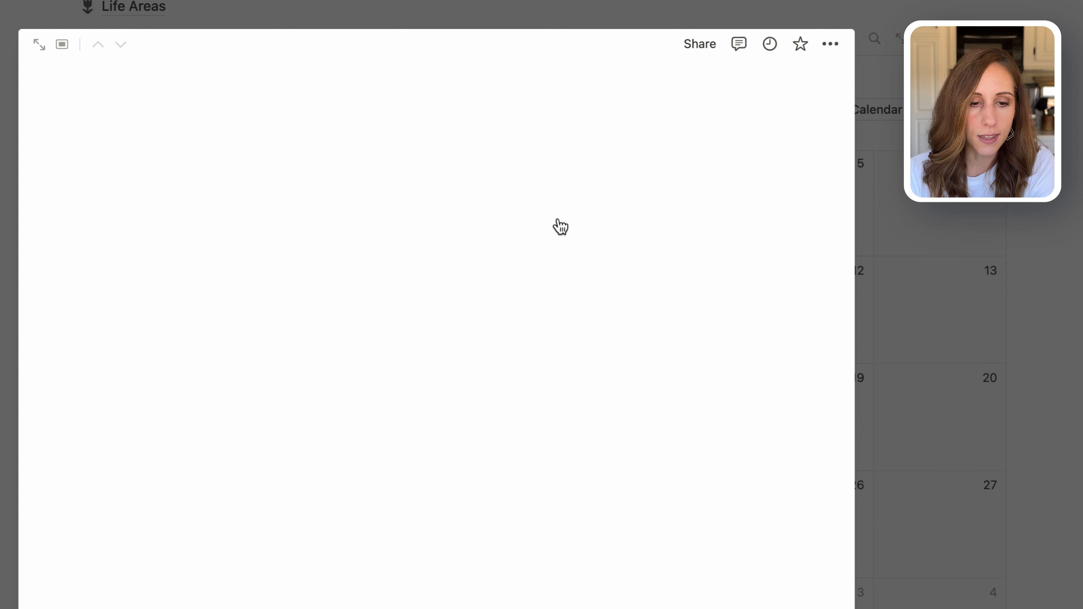
{"action": "left_click", "coordinate": [306, 226]}
{"action": "left_click", "coordinate": [322, 307]}
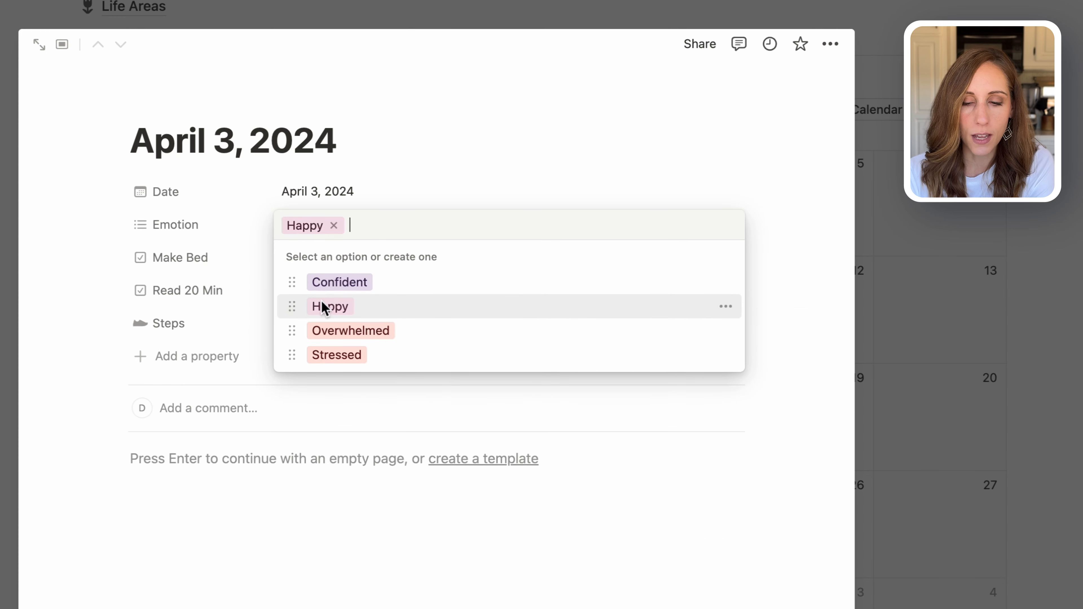
{"action": "left_click", "coordinate": [348, 283]}
{"action": "key", "text": "Escape"}
{"action": "key", "text": "Escape"}
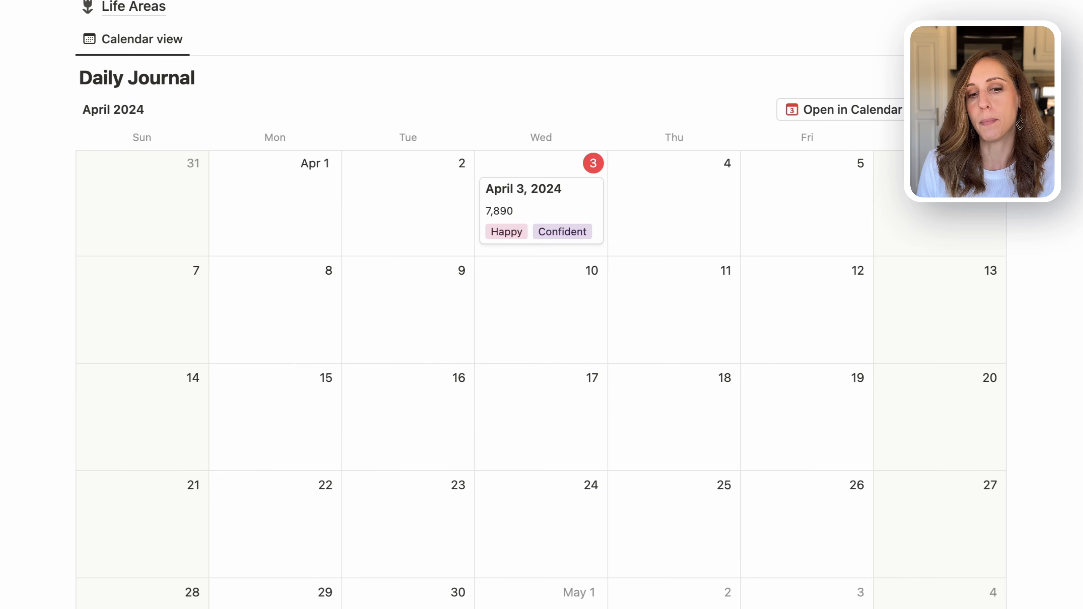
Turn the inline Daily Journal database into a page and open its icon picker.
{"action": "left_click", "coordinate": [65, 39]}
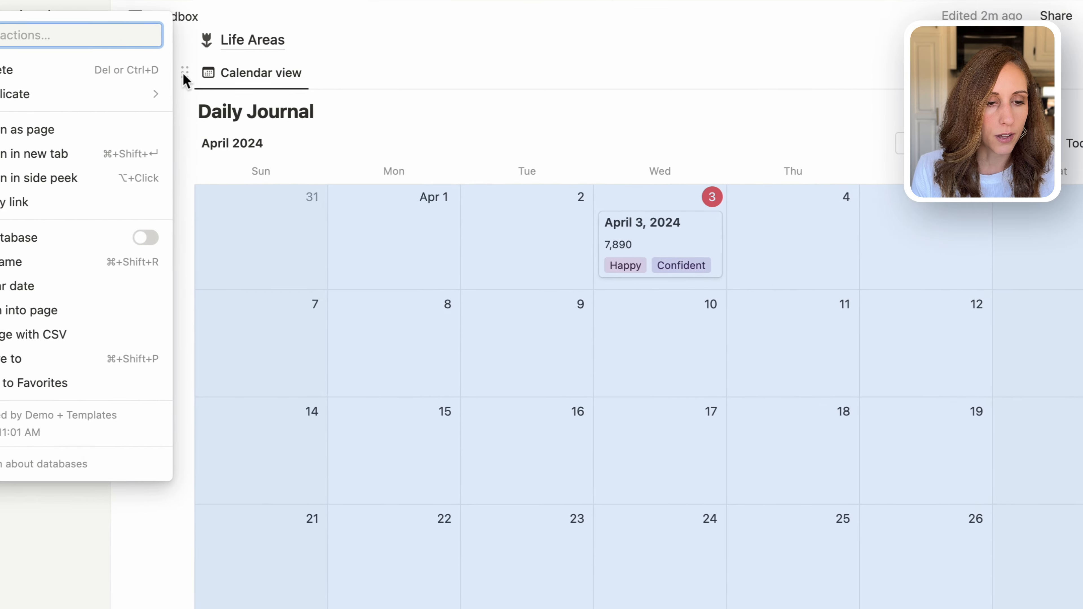
{"action": "left_click", "coordinate": [140, 339]}
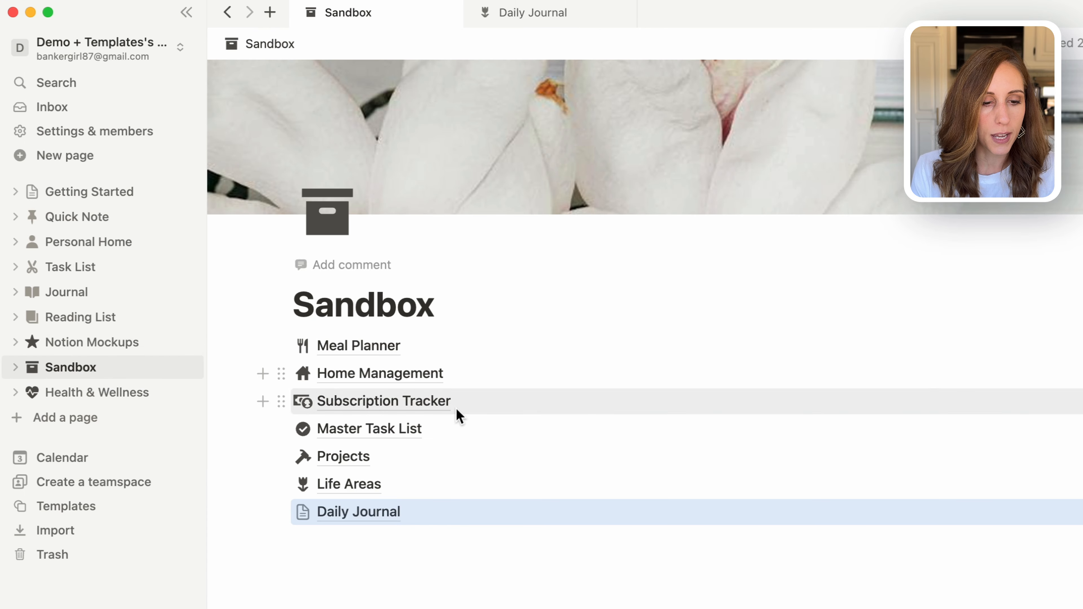
{"action": "left_click", "coordinate": [304, 512]}
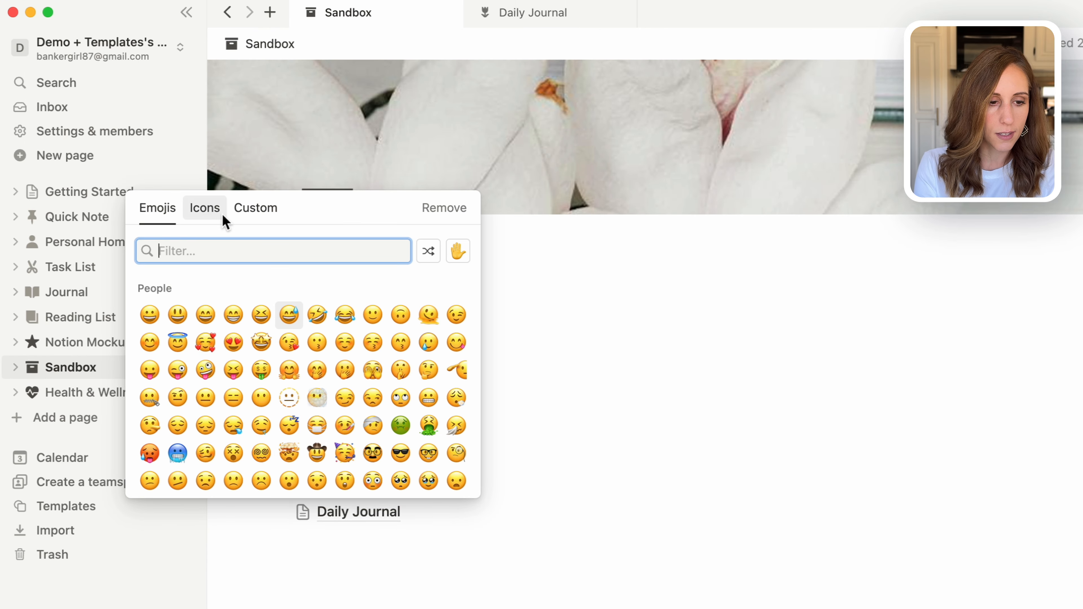
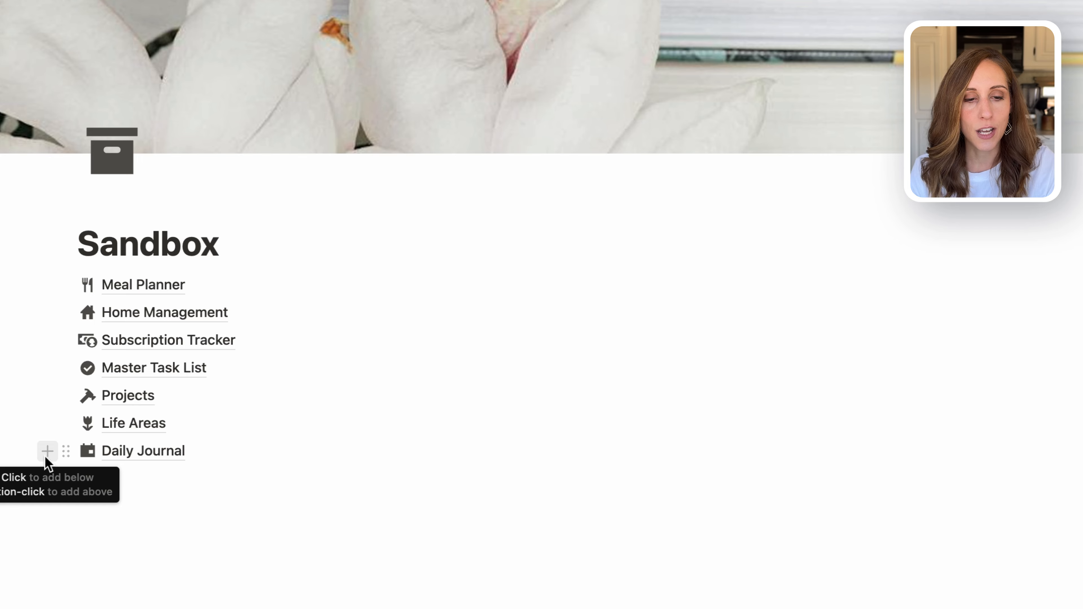
Create a sub-page titled Personal Dashboard below Daily Journal in the Sandbox.
{"action": "left_click", "coordinate": [47, 451]}
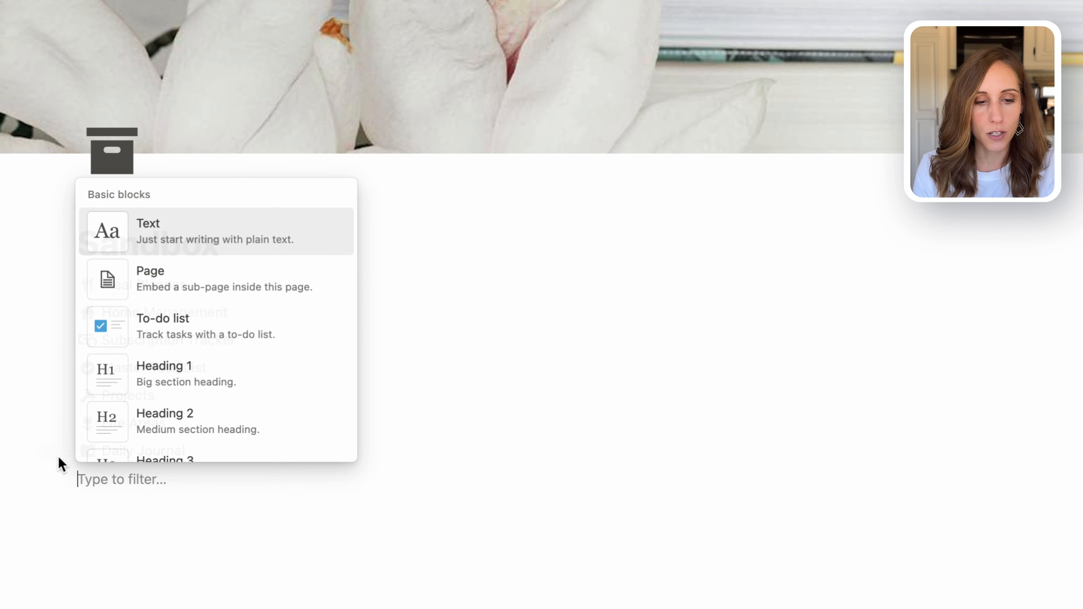
{"action": "left_click", "coordinate": [134, 281]}
{"action": "type", "text": "Personal Da"}
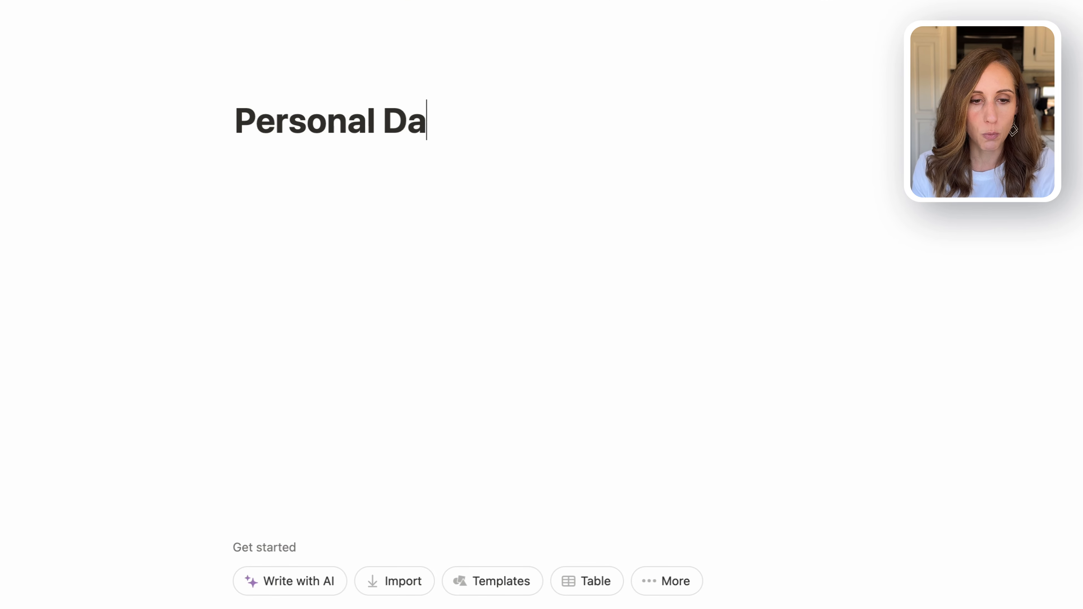
{"action": "type", "text": "shboard"}
Give the Personal Dashboard page a pink heart icon.
{"action": "left_click", "coordinate": [272, 79]}
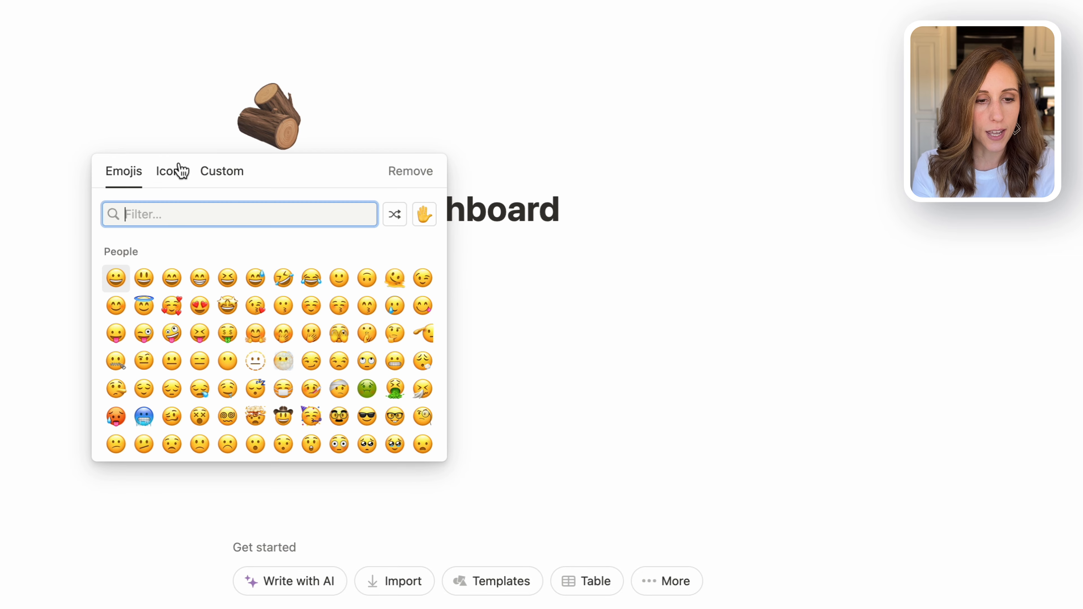
{"action": "left_click", "coordinate": [179, 171]}
{"action": "type", "text": "hear"}
{"action": "mouse_move", "coordinate": [115, 254]}
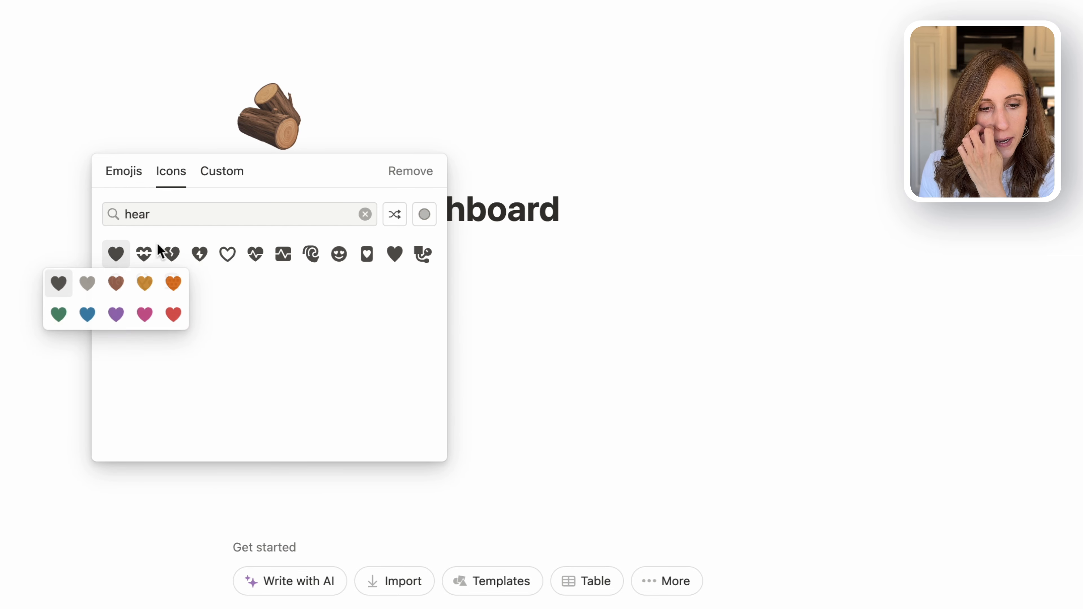
{"action": "left_click", "coordinate": [145, 314]}
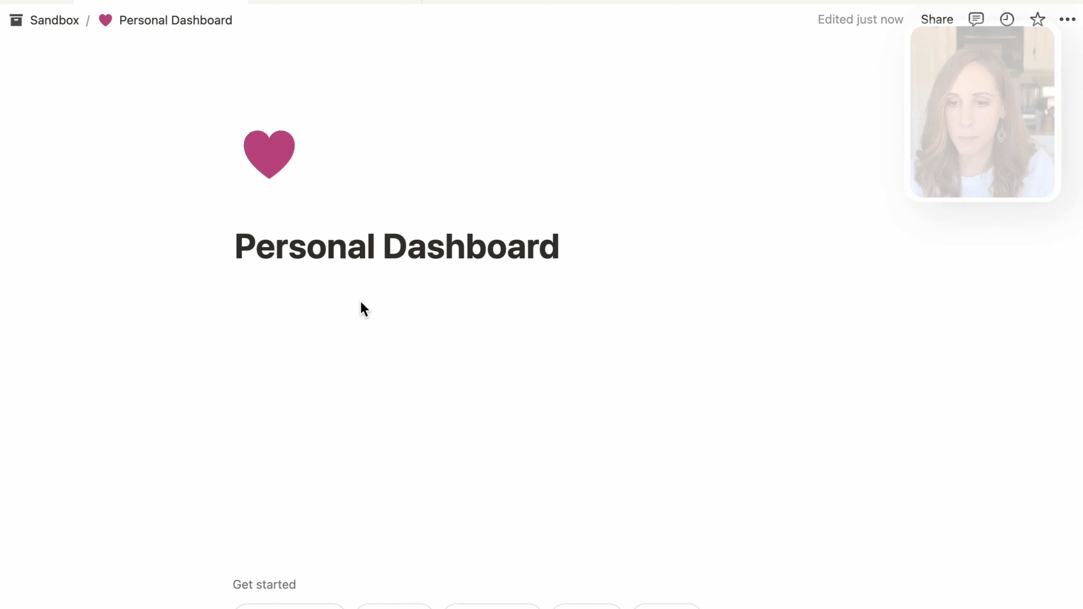
Set the Personal Dashboard page to full width and add a cover image.
{"action": "left_click", "coordinate": [1066, 26]}
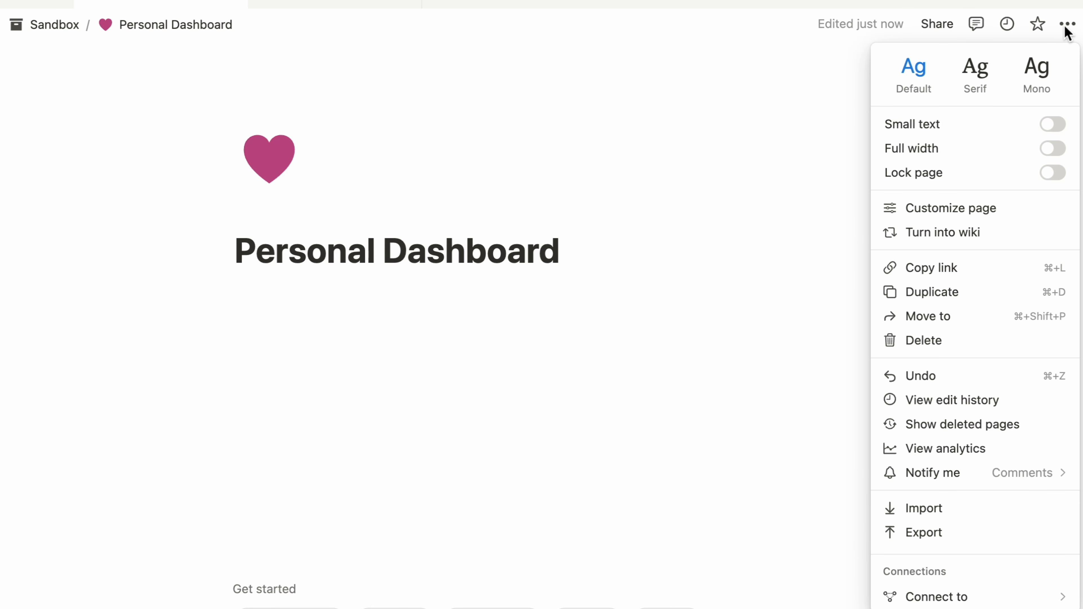
{"action": "left_click", "coordinate": [1053, 149]}
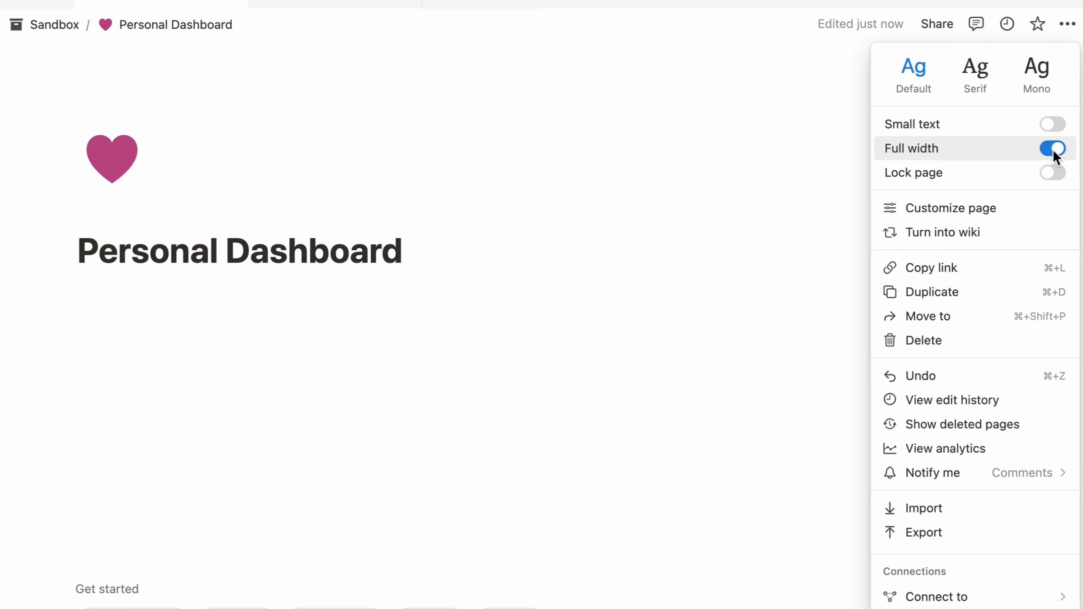
{"action": "left_click", "coordinate": [728, 115]}
{"action": "left_click", "coordinate": [123, 212]}
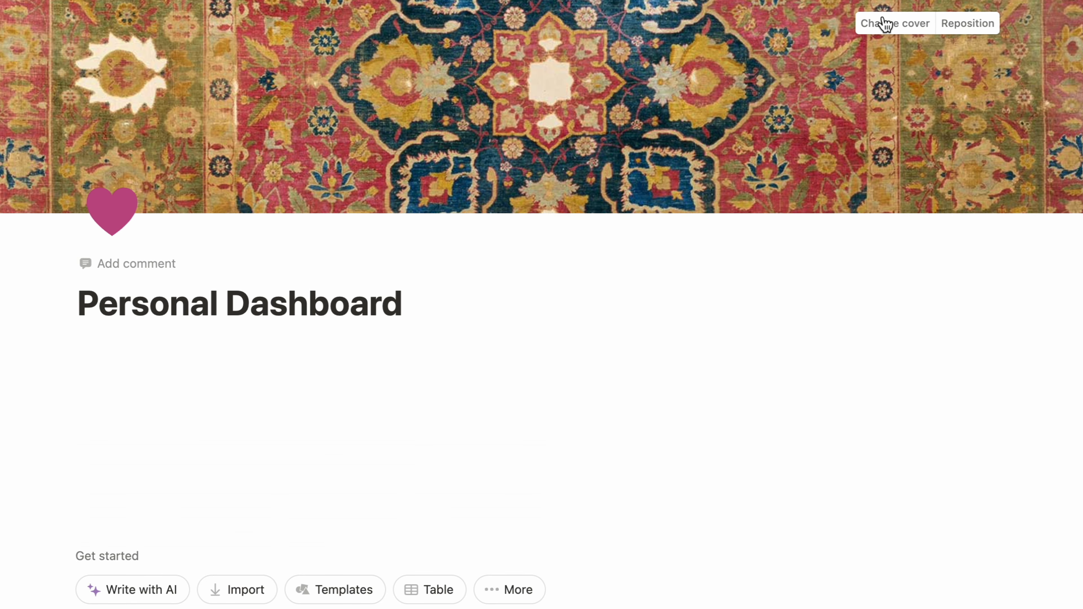
Change the Personal Dashboard cover to the Unsplash photo of colorful macarons.
{"action": "left_click", "coordinate": [885, 24]}
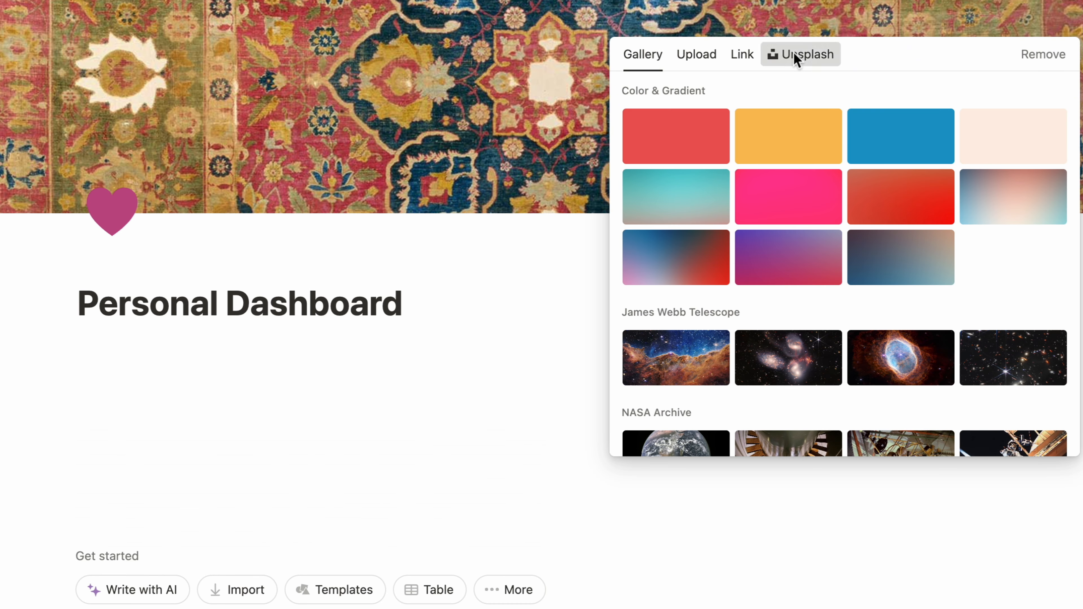
{"action": "left_click", "coordinate": [800, 54]}
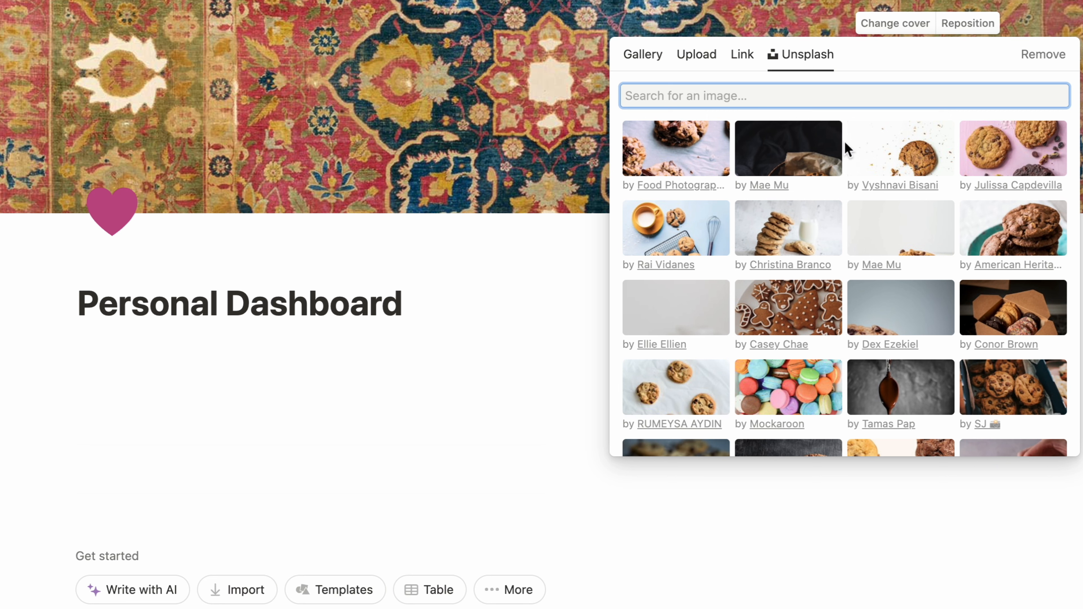
{"action": "left_click", "coordinate": [793, 386]}
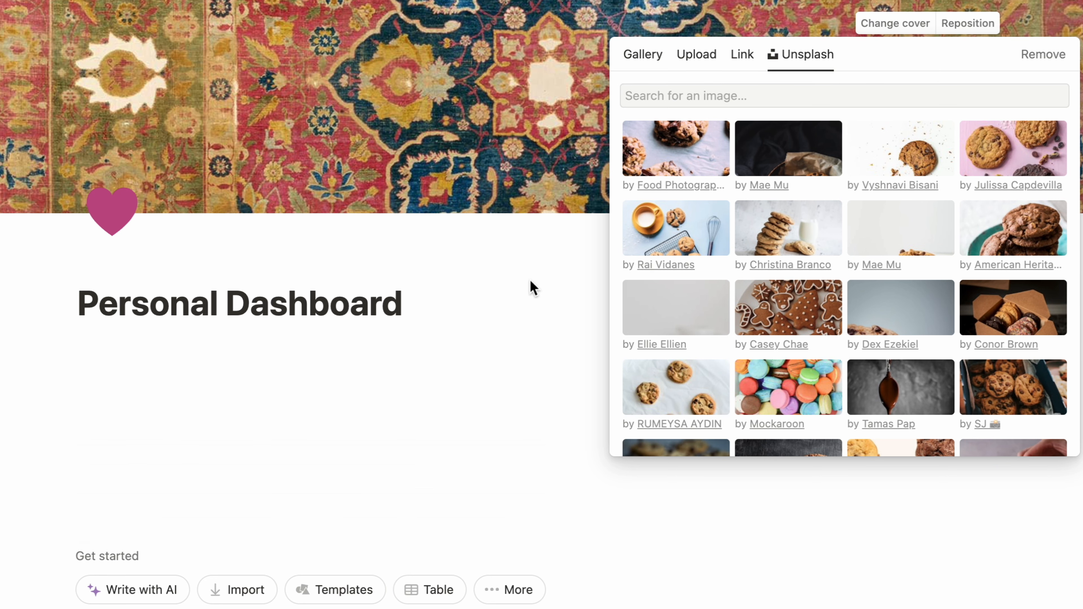
{"action": "left_click", "coordinate": [523, 258]}
{"action": "scroll", "coordinate": [522, 256], "scroll_direction": "down", "scroll_amount": 1}
{"action": "scroll", "coordinate": [522, 256], "scroll_direction": "up", "scroll_amount": 1}
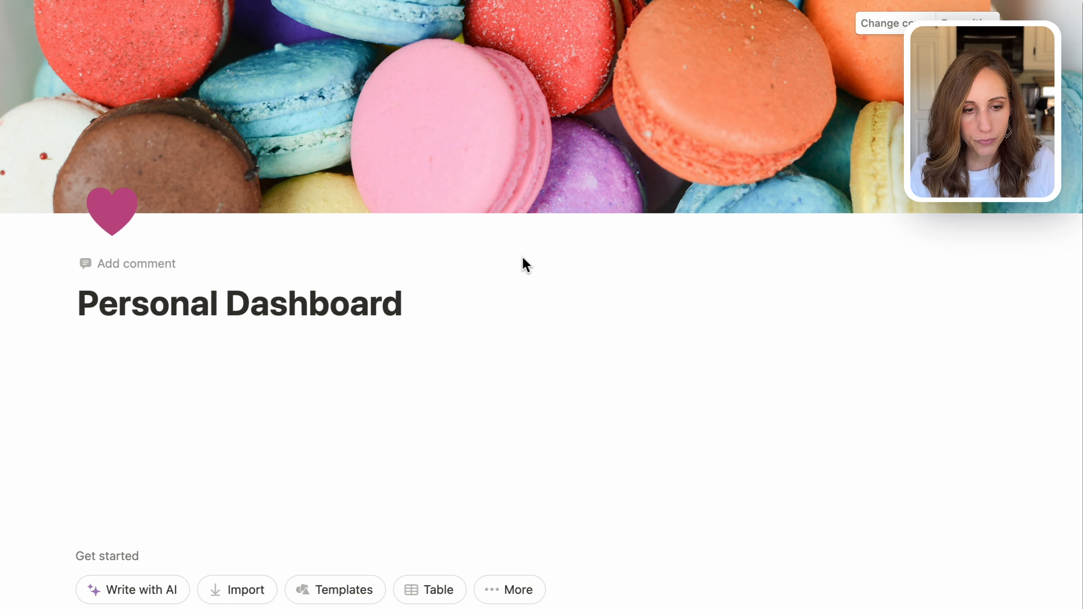
Insert a linked gallery view of the Life Areas database below the dashboard title and open the icon picker for its Page 2 entry.
{"action": "scroll", "coordinate": [658, 270], "scroll_direction": "down", "scroll_amount": 1}
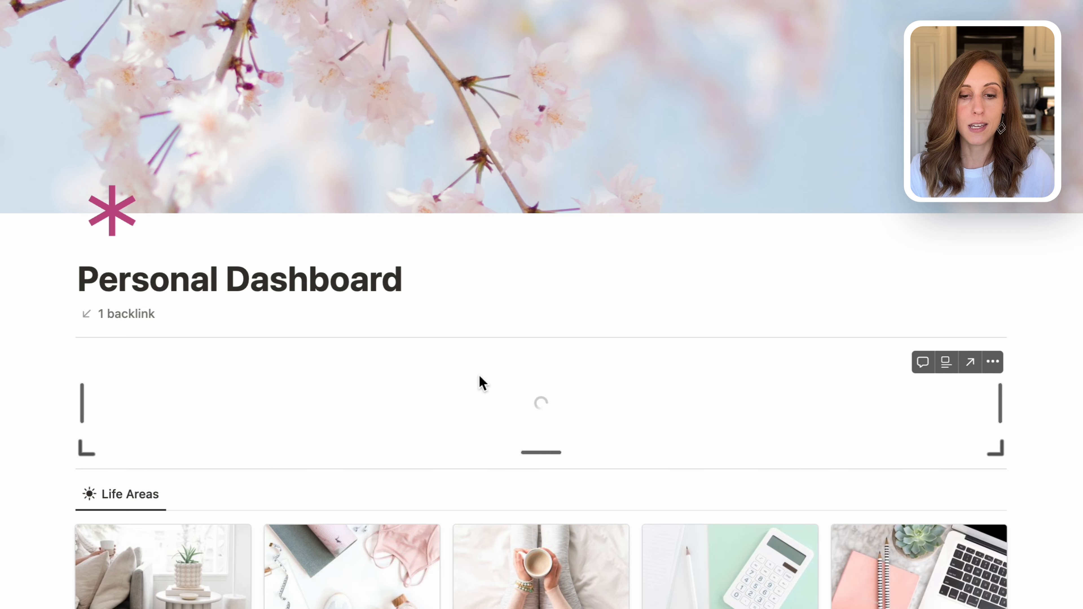
{"action": "scroll", "coordinate": [482, 383], "scroll_direction": "down", "scroll_amount": 3}
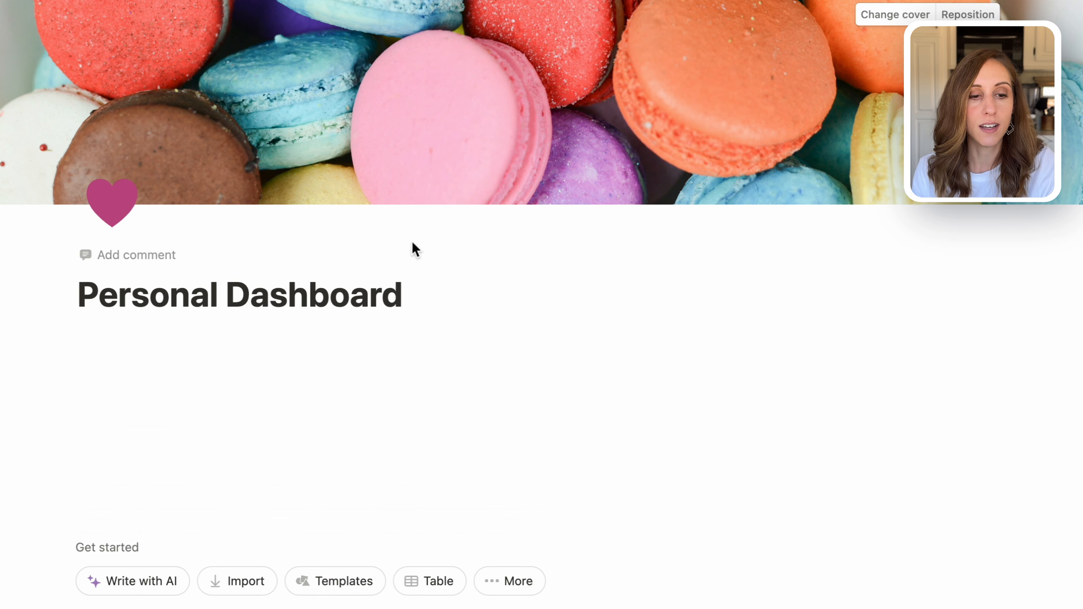
{"action": "left_click", "coordinate": [262, 340]}
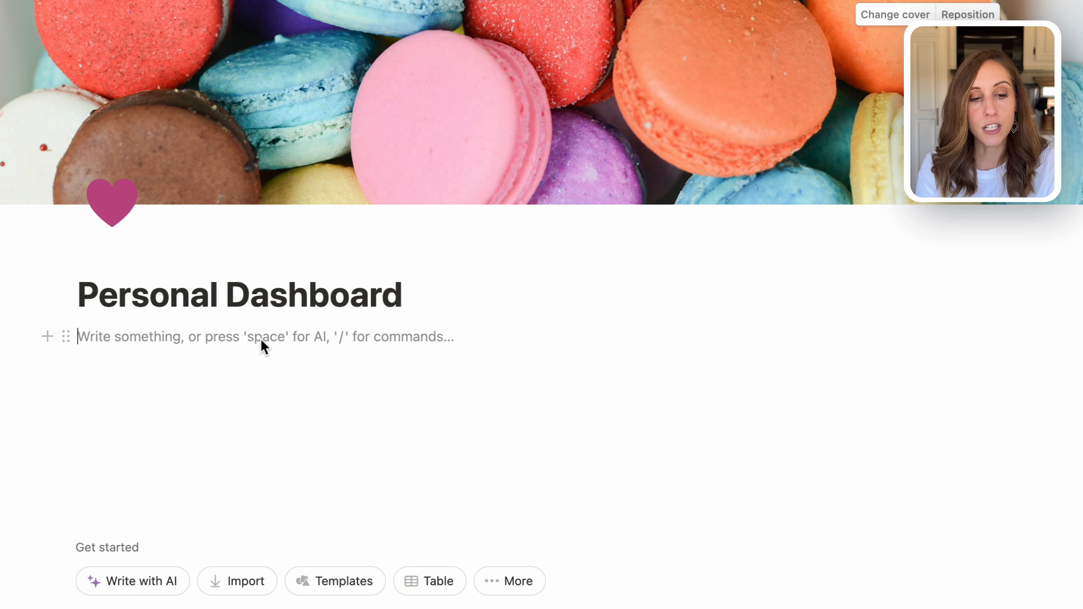
{"action": "type", "text": "/linked"}
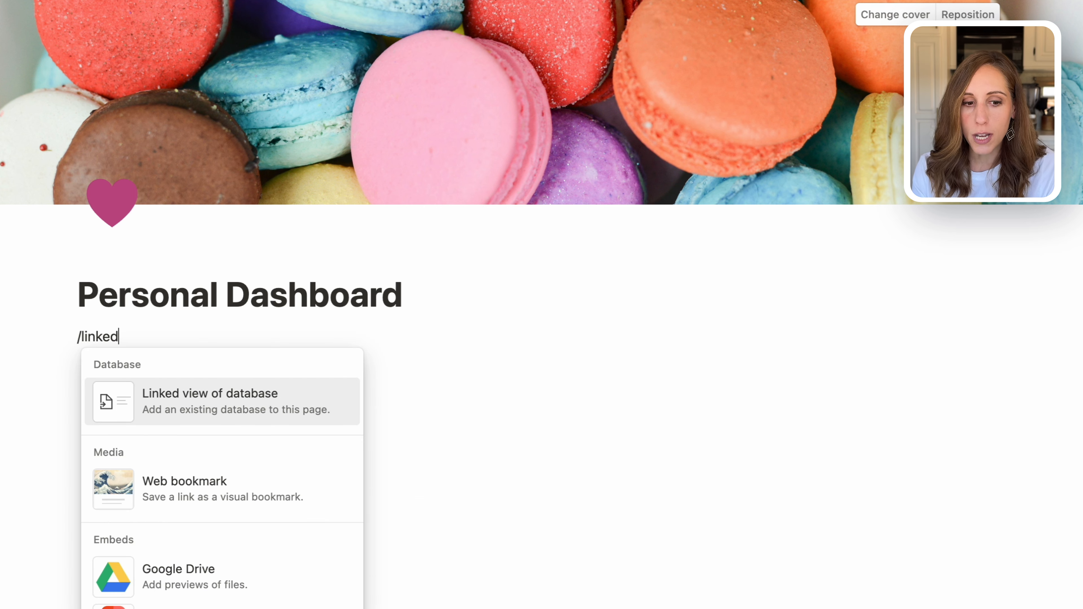
{"action": "left_click", "coordinate": [214, 393]}
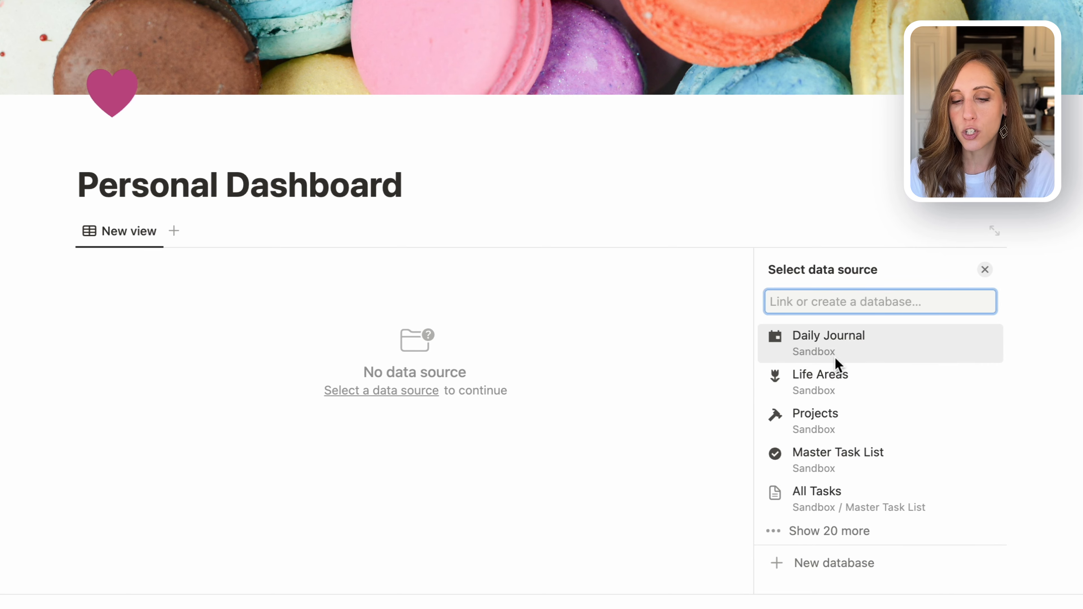
{"action": "left_click", "coordinate": [839, 392]}
{"action": "left_click", "coordinate": [833, 304]}
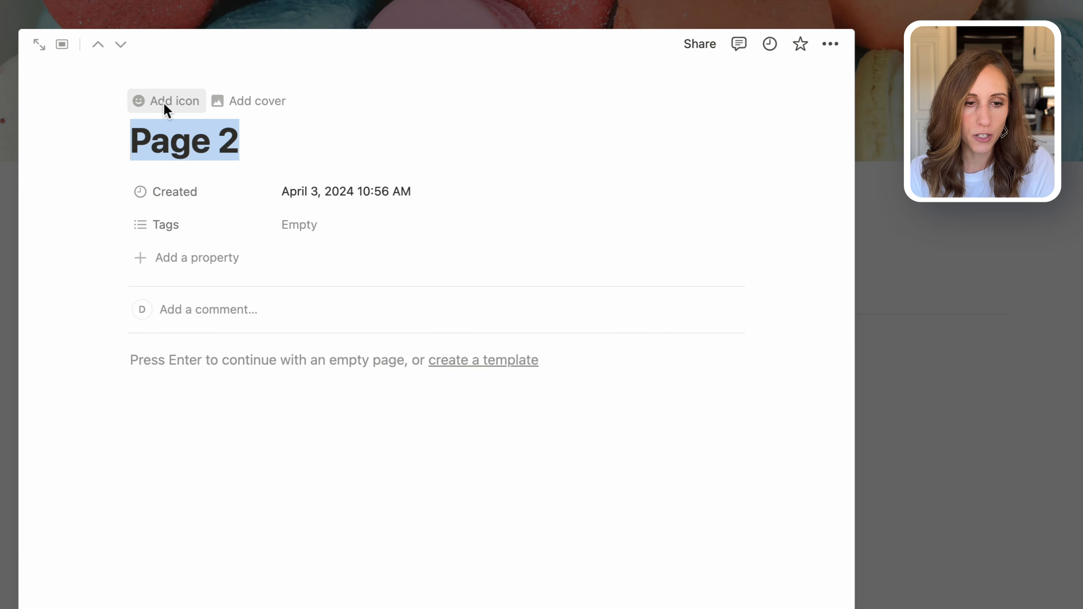
{"action": "left_click", "coordinate": [165, 107]}
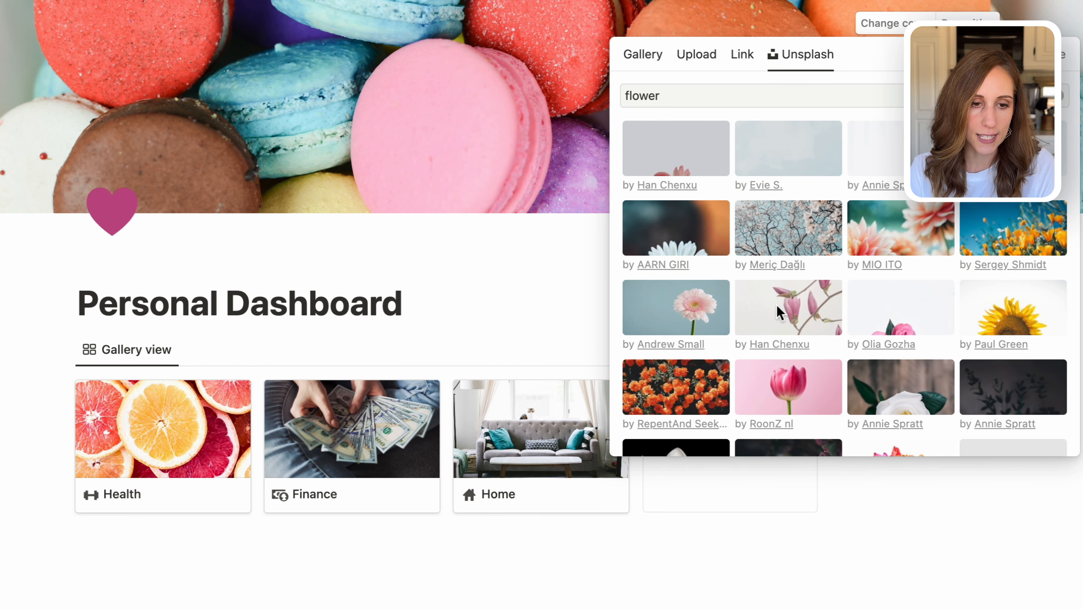
Replace the dashboard cover with the coral dahlia photo from the Unsplash "flower" results.
{"action": "left_click", "coordinate": [777, 311]}
{"action": "left_click", "coordinate": [900, 249]}
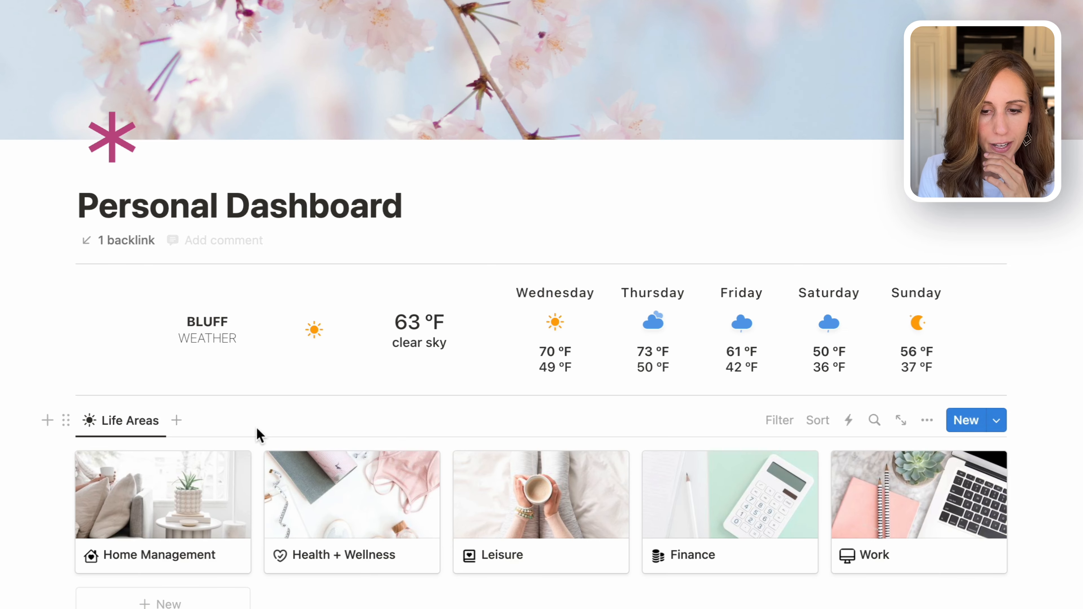
Rename the dashboard's gallery view to Life Areas and give the view a sun icon.
{"action": "scroll", "coordinate": [249, 422], "scroll_direction": "down", "scroll_amount": 2}
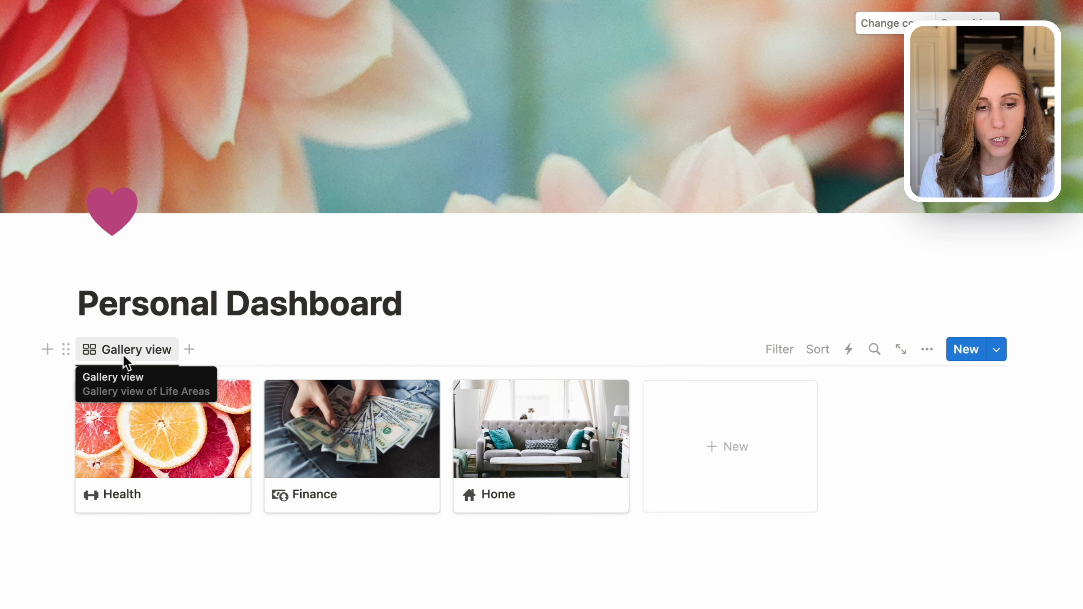
{"action": "left_click", "coordinate": [123, 357]}
{"action": "left_click", "coordinate": [131, 384]}
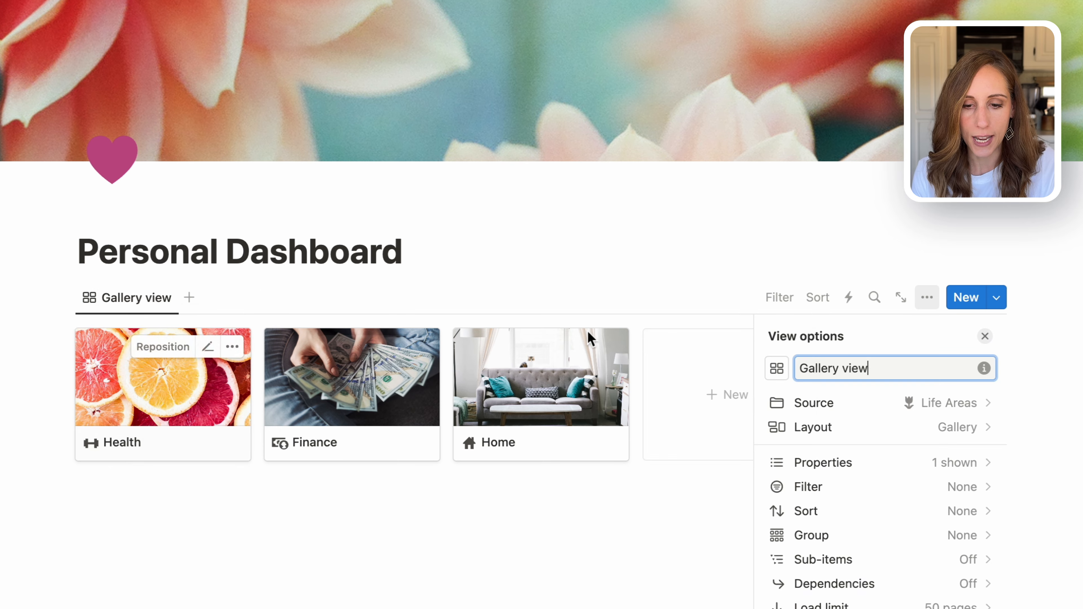
{"action": "left_click_drag", "start_coordinate": [881, 368], "coordinate": [798, 368]}
{"action": "type", "text": "Life A"}
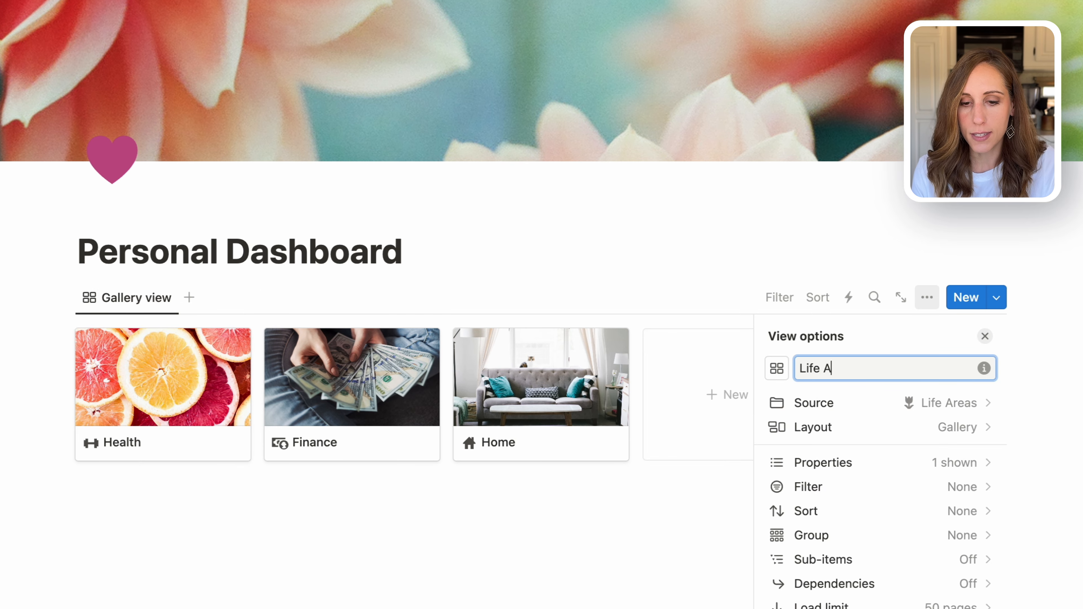
{"action": "type", "text": "reas"}
{"action": "left_click", "coordinate": [776, 368]}
{"action": "type", "text": "sun"}
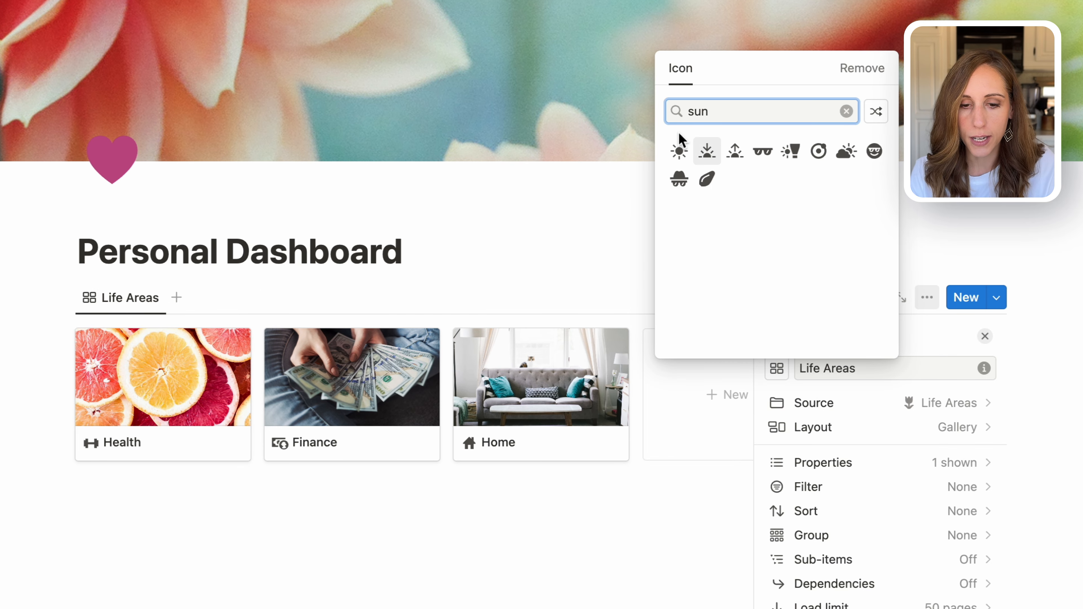
{"action": "left_click", "coordinate": [679, 152]}
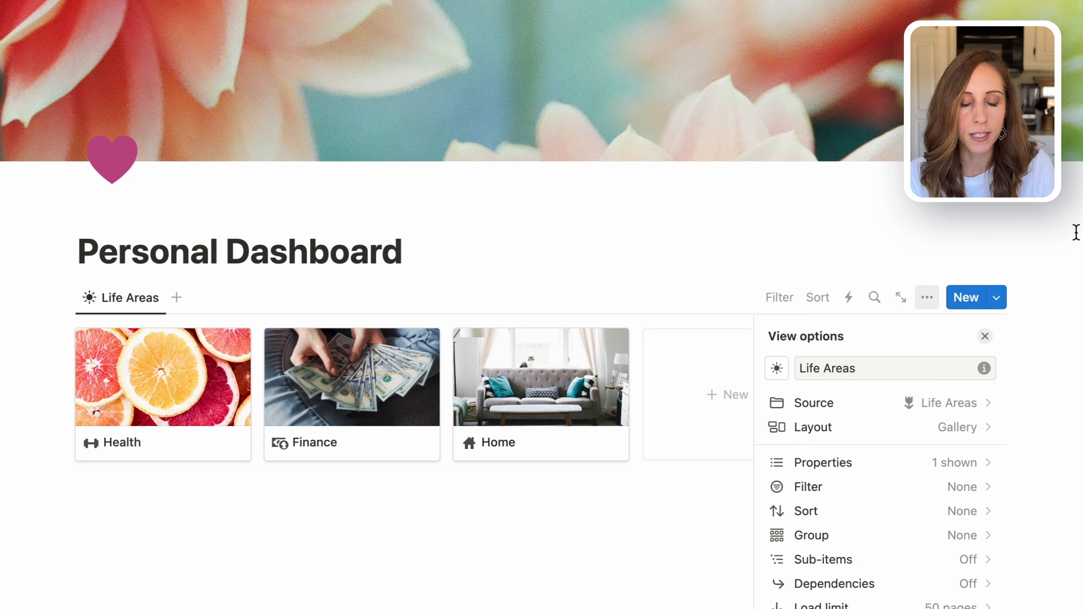
{"action": "left_click", "coordinate": [1068, 240]}
{"action": "scroll", "coordinate": [1074, 262], "scroll_direction": "up", "scroll_amount": 2}
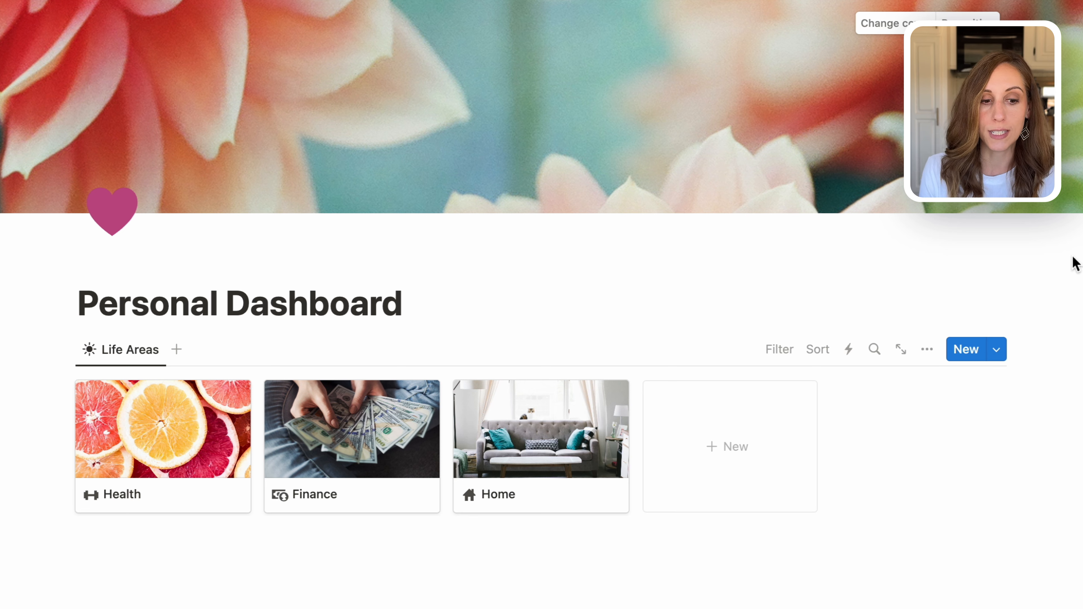
Add a Heading 3 reading "Today's Tasks" below the Life Areas gallery.
{"action": "left_click", "coordinate": [105, 553]}
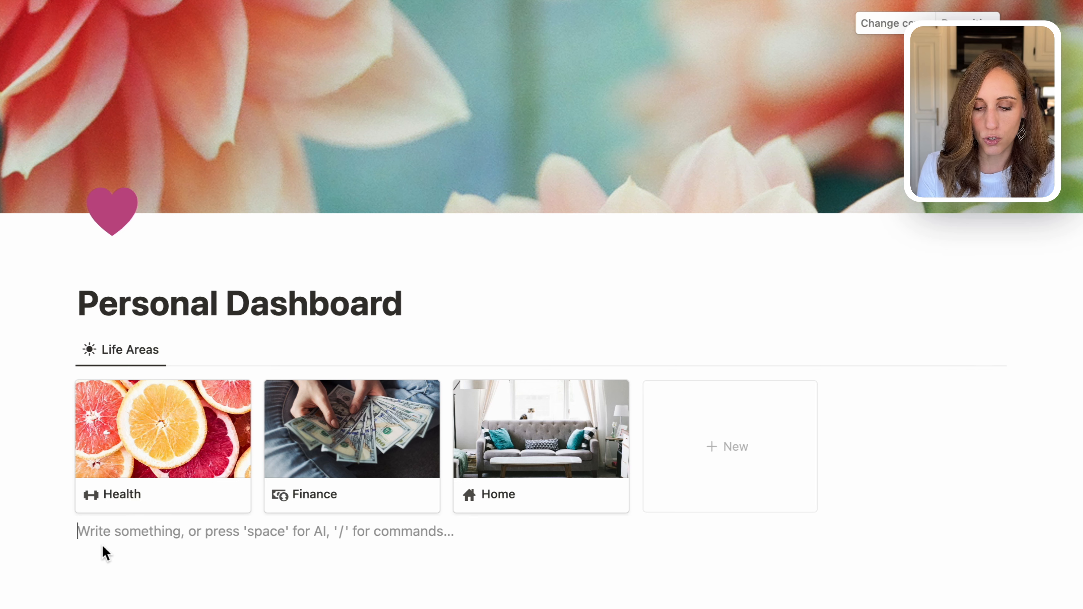
{"action": "type", "text": "/h3"}
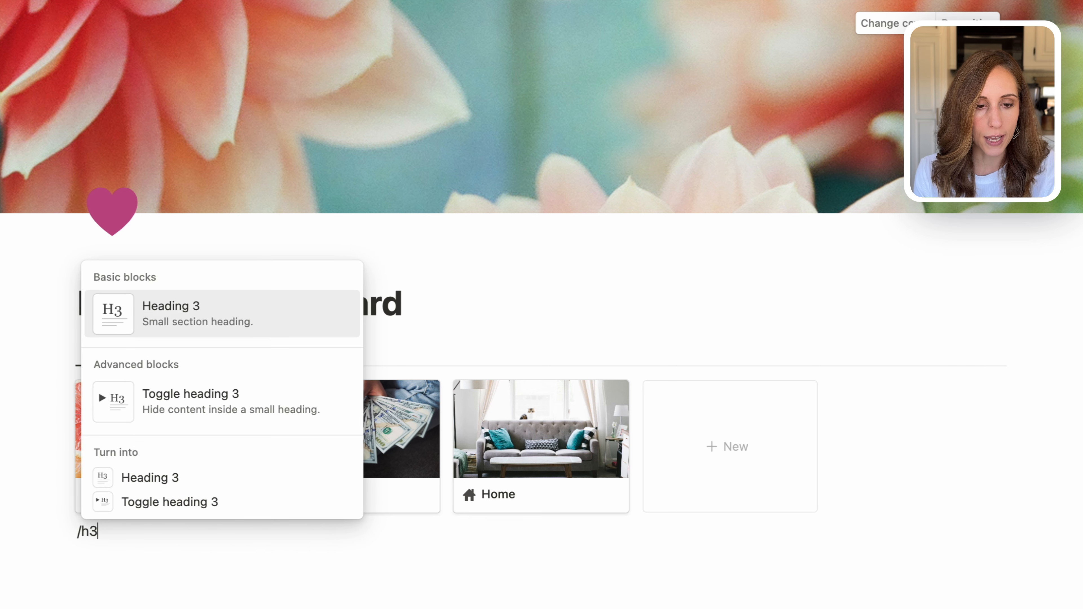
{"action": "left_click", "coordinate": [152, 308]}
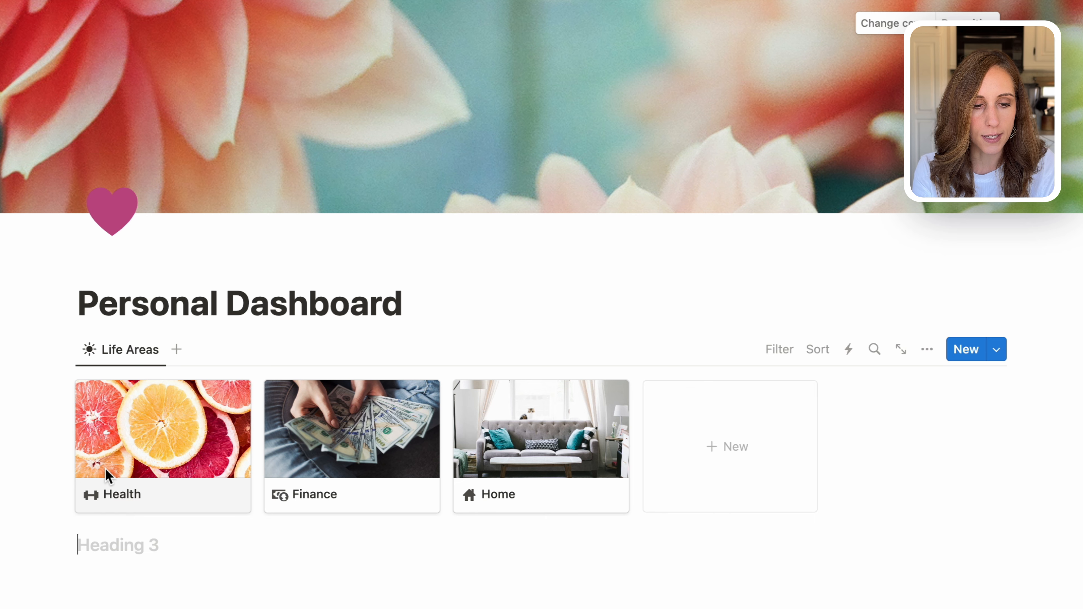
{"action": "type", "text": "Today’s Tasks"}
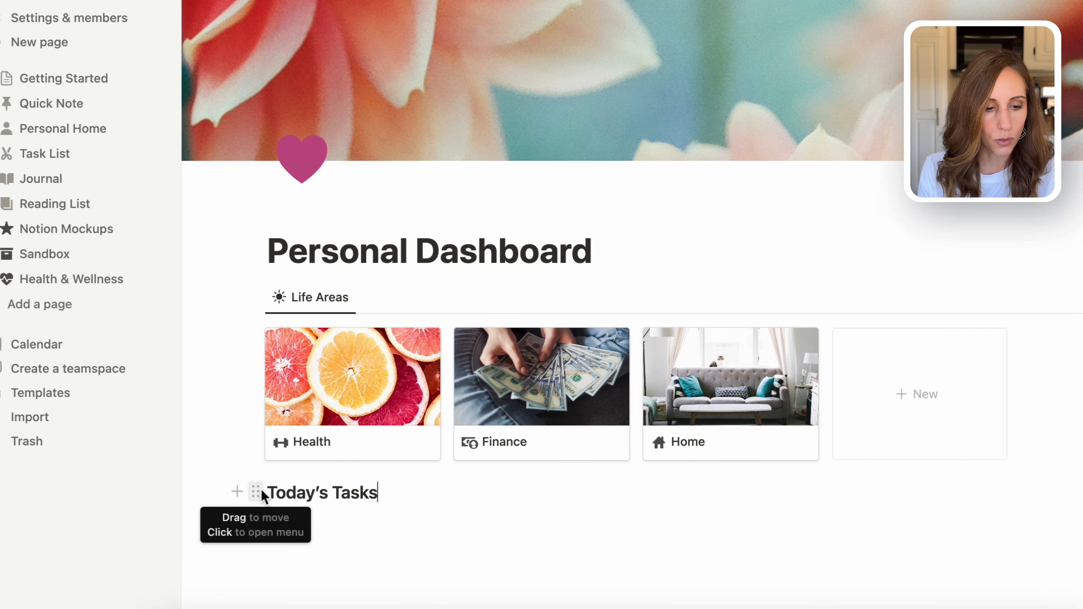
Give the Today's Tasks heading a light brown background and add a divider beneath it.
{"action": "left_click", "coordinate": [68, 544]}
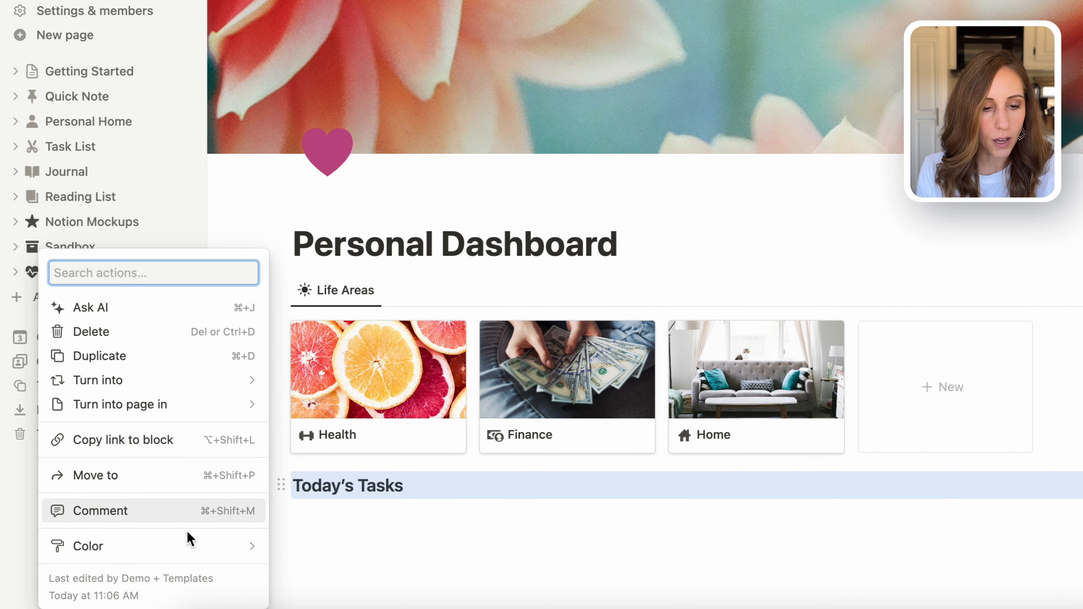
{"action": "mouse_move", "coordinate": [179, 544]}
{"action": "scroll", "coordinate": [357, 521], "scroll_direction": "down", "scroll_amount": 3}
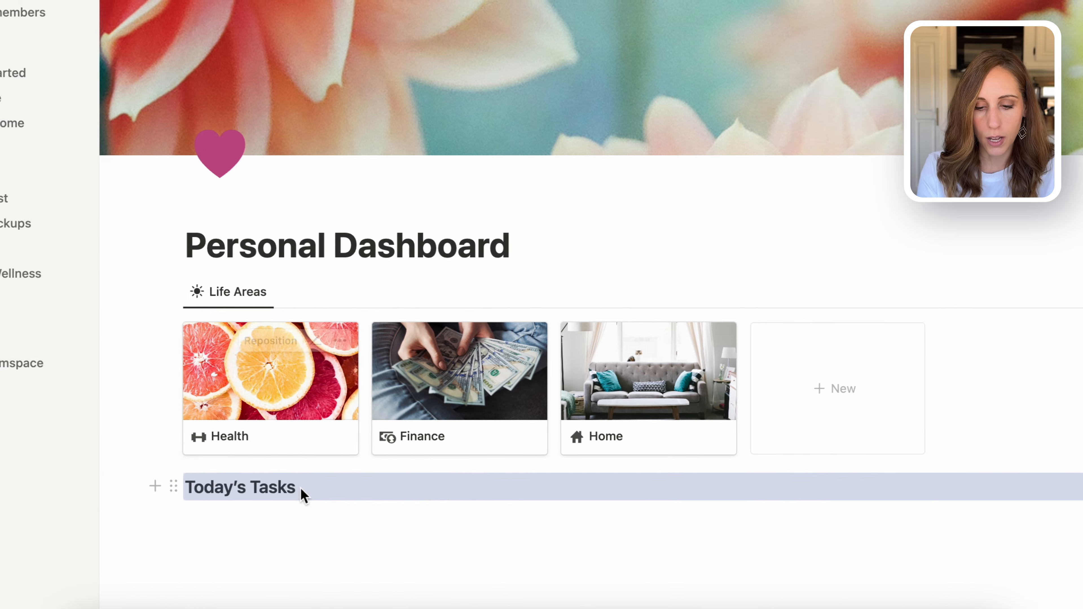
{"action": "left_click", "coordinate": [405, 487]}
{"action": "key", "text": "Return"}
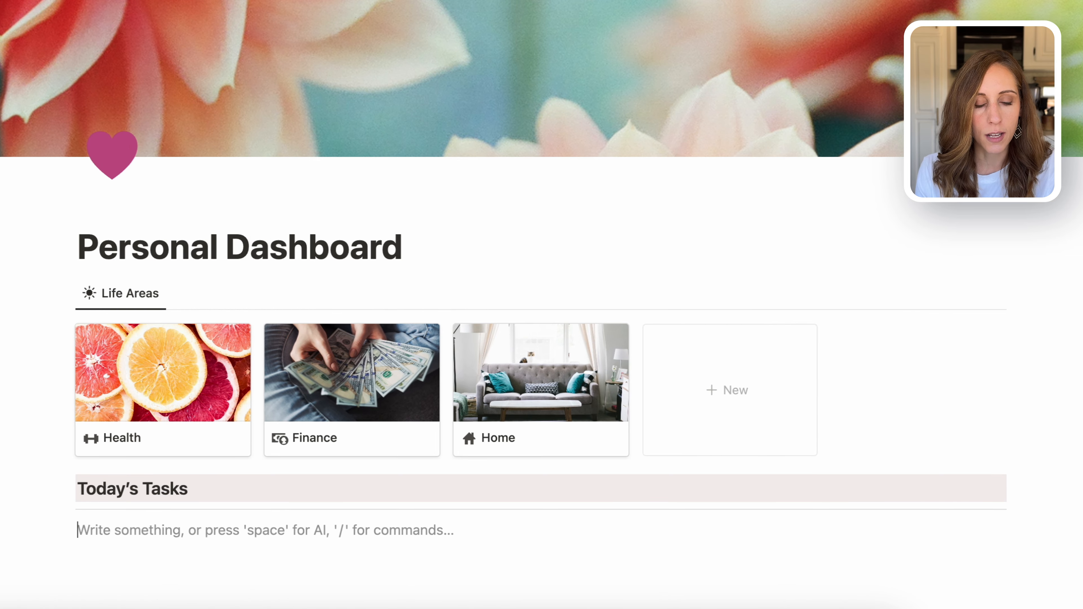
Insert a linked view of the Master Task List database below the divider, copying its existing Table view.
{"action": "type", "text": "/"}
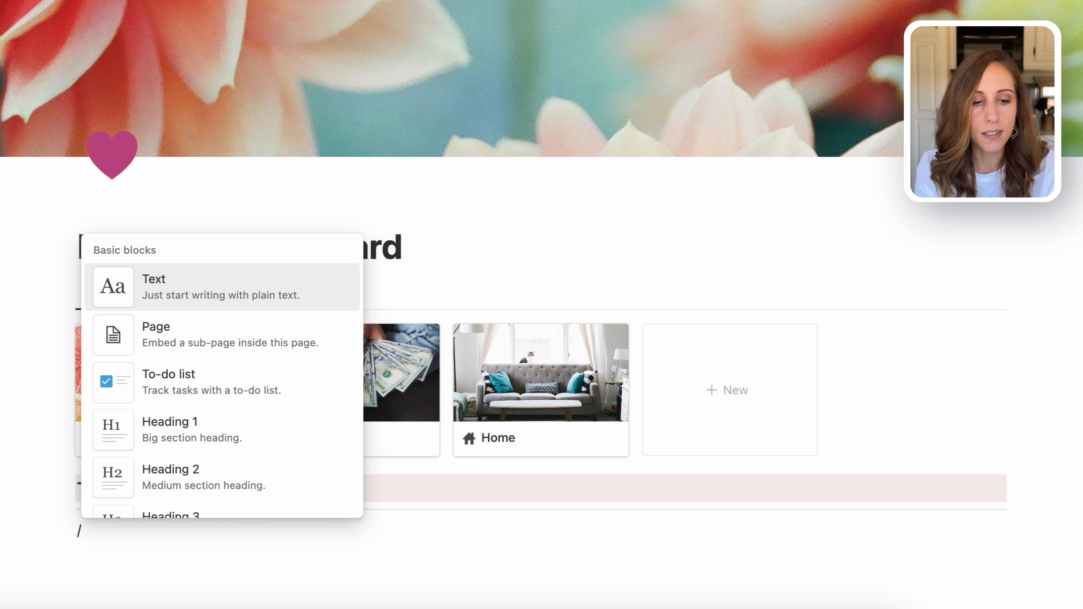
{"action": "type", "text": "linked"}
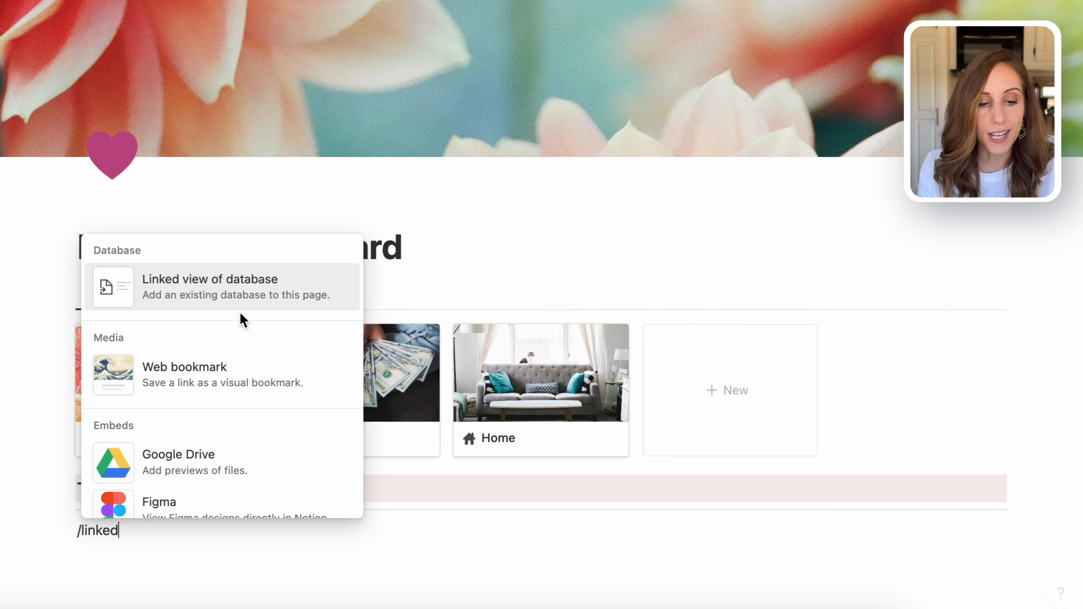
{"action": "left_click", "coordinate": [223, 294]}
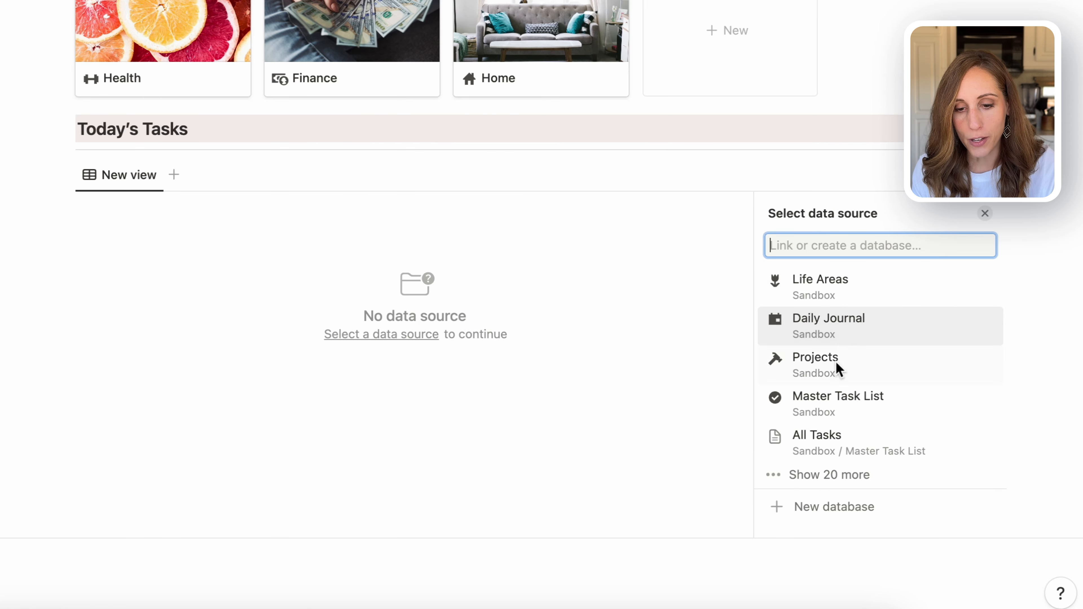
{"action": "left_click", "coordinate": [829, 405]}
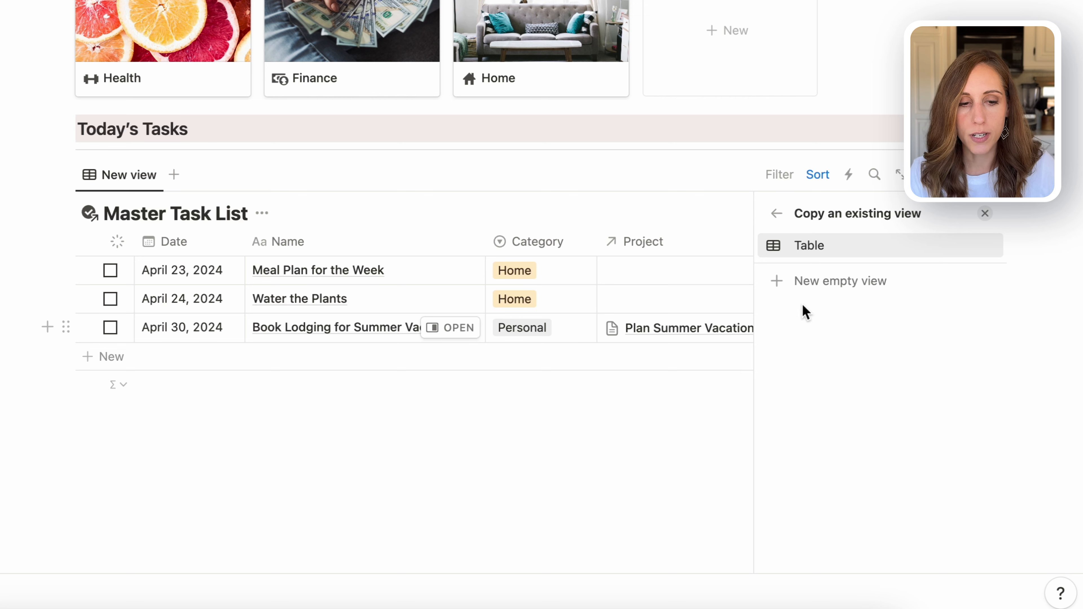
Filter the linked task table to start dates relative to today, within this day, and hide the filter bar.
{"action": "left_click", "coordinate": [790, 177]}
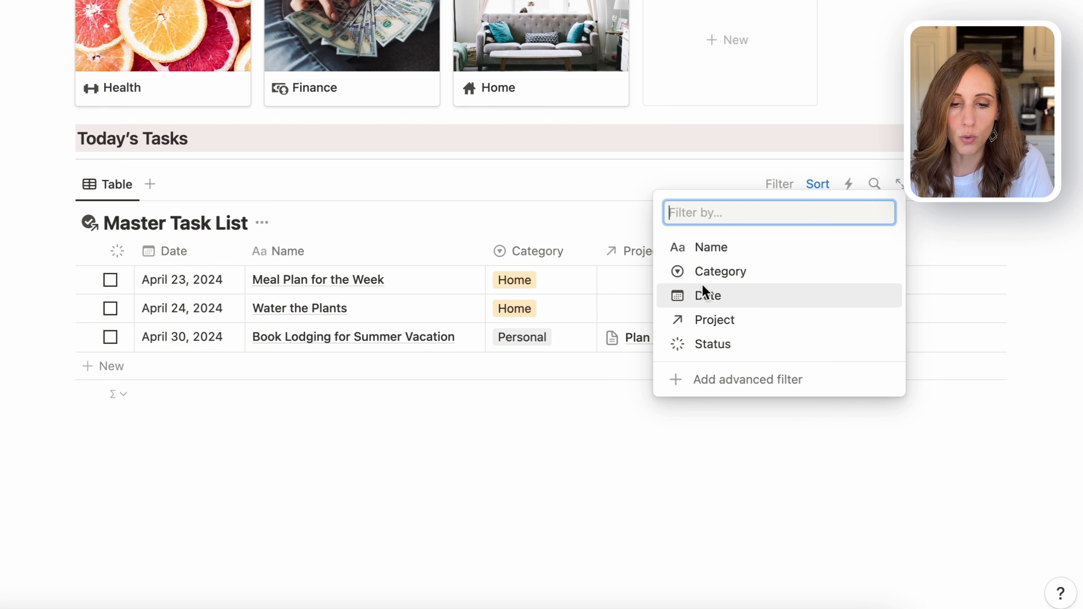
{"action": "left_click", "coordinate": [704, 295]}
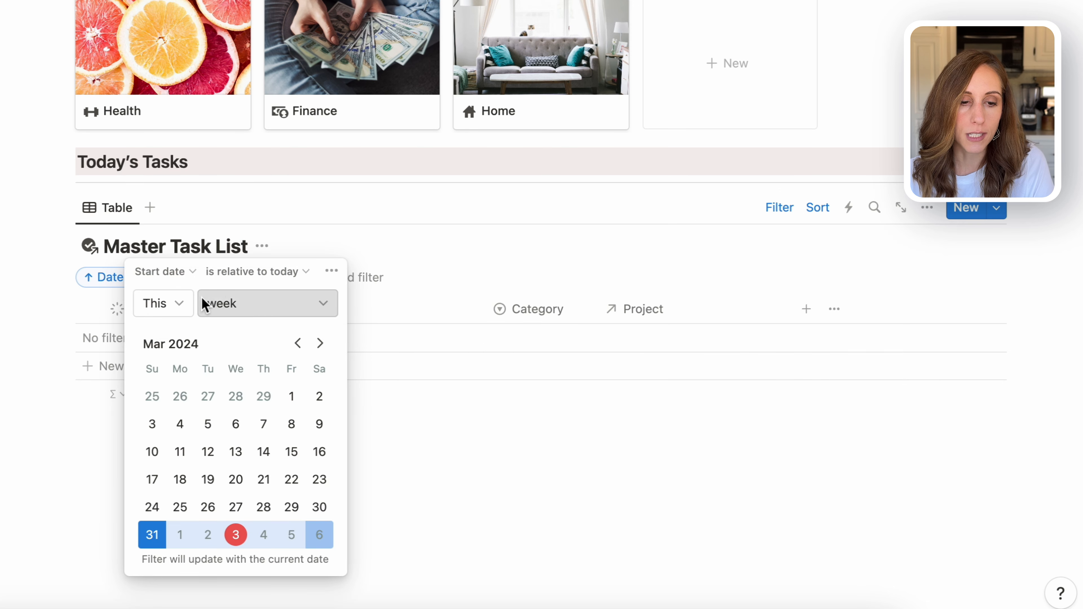
{"action": "left_click", "coordinate": [231, 308]}
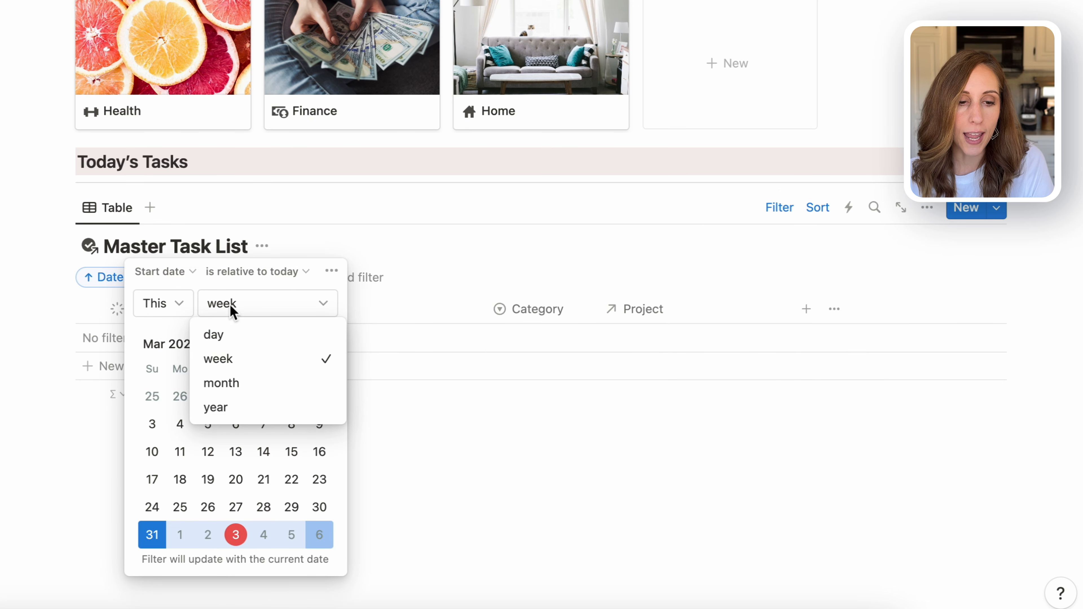
{"action": "left_click", "coordinate": [240, 336]}
{"action": "left_click", "coordinate": [692, 223]}
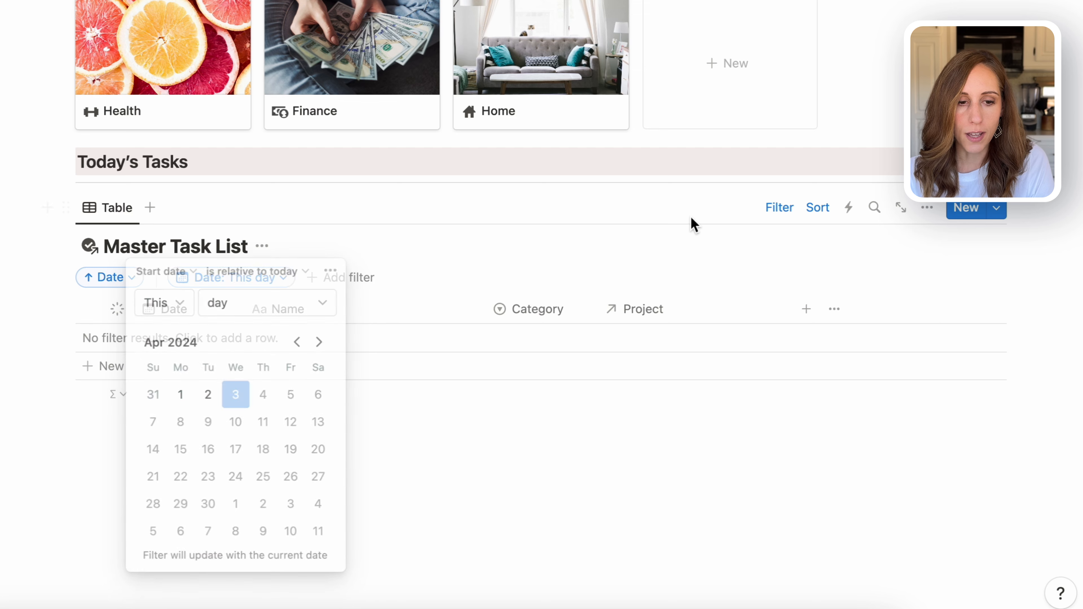
{"action": "left_click", "coordinate": [778, 209]}
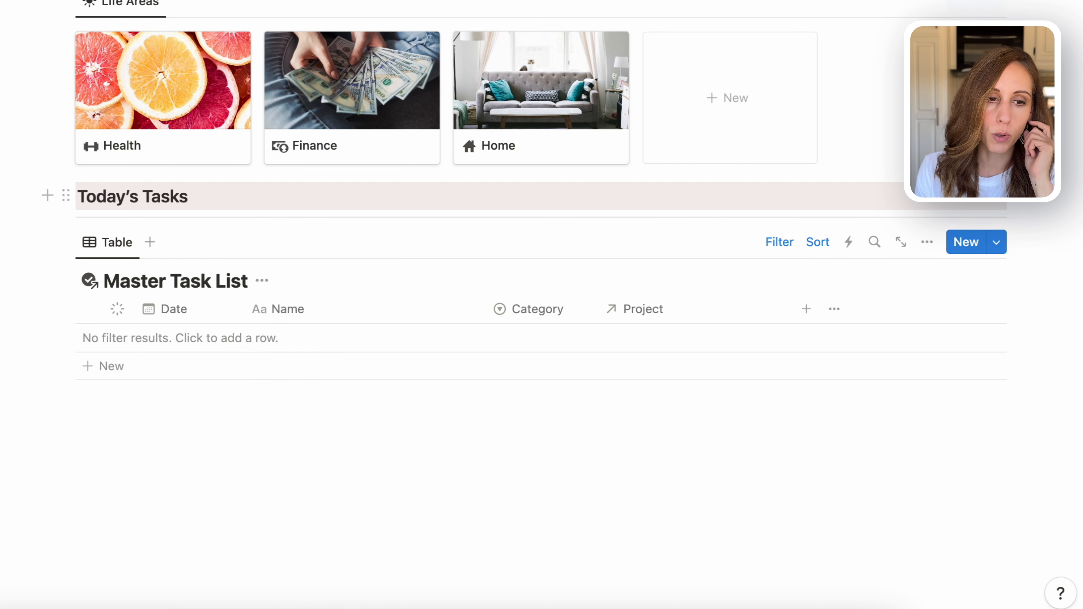
In the Master Task List database, set the Meal Plan for the Week date to April 3, 2024, and return to the Personal Dashboard.
{"action": "left_click", "coordinate": [137, 1]}
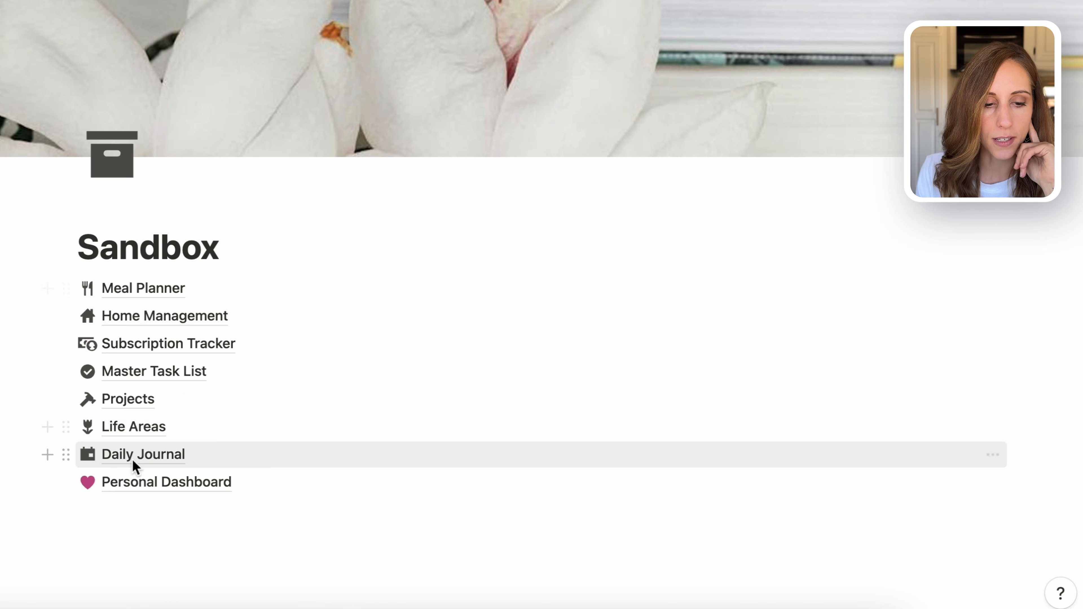
{"action": "left_click", "coordinate": [139, 372]}
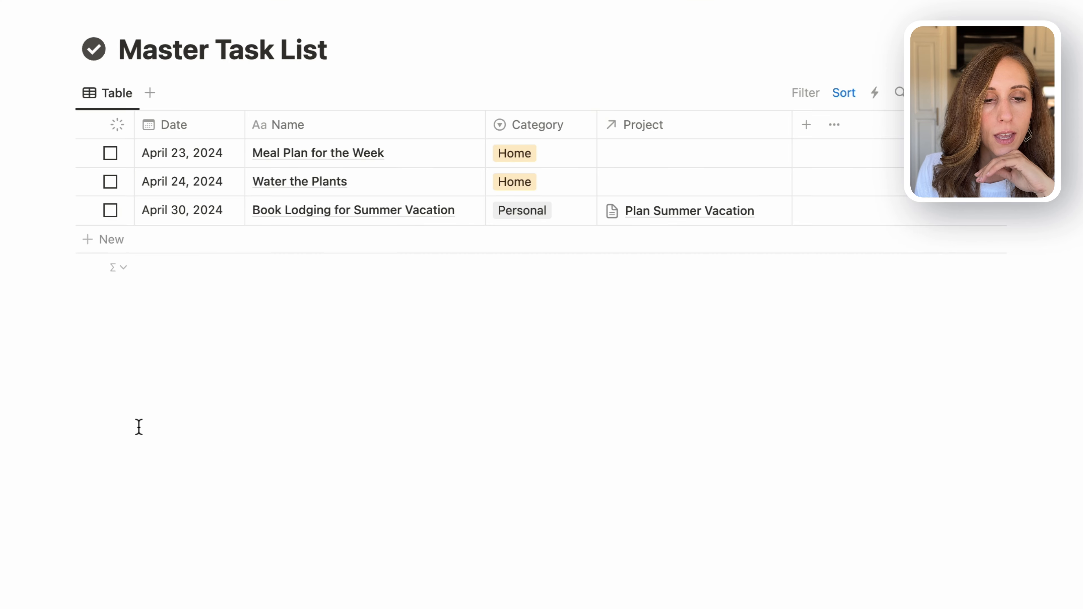
{"action": "left_click", "coordinate": [186, 157]}
{"action": "left_click", "coordinate": [253, 277]}
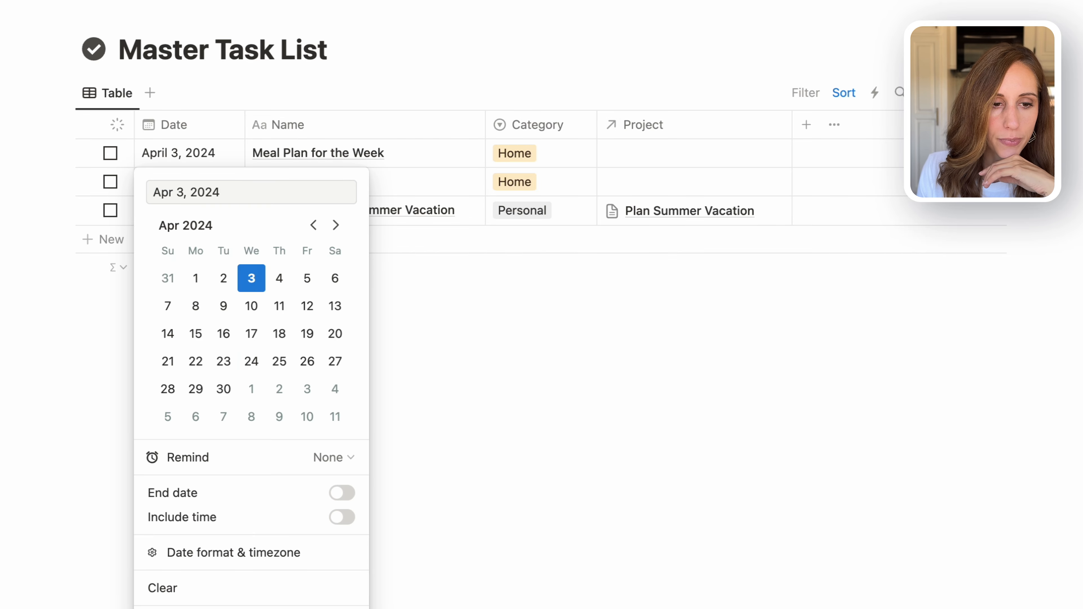
{"action": "key", "text": "Escape"}
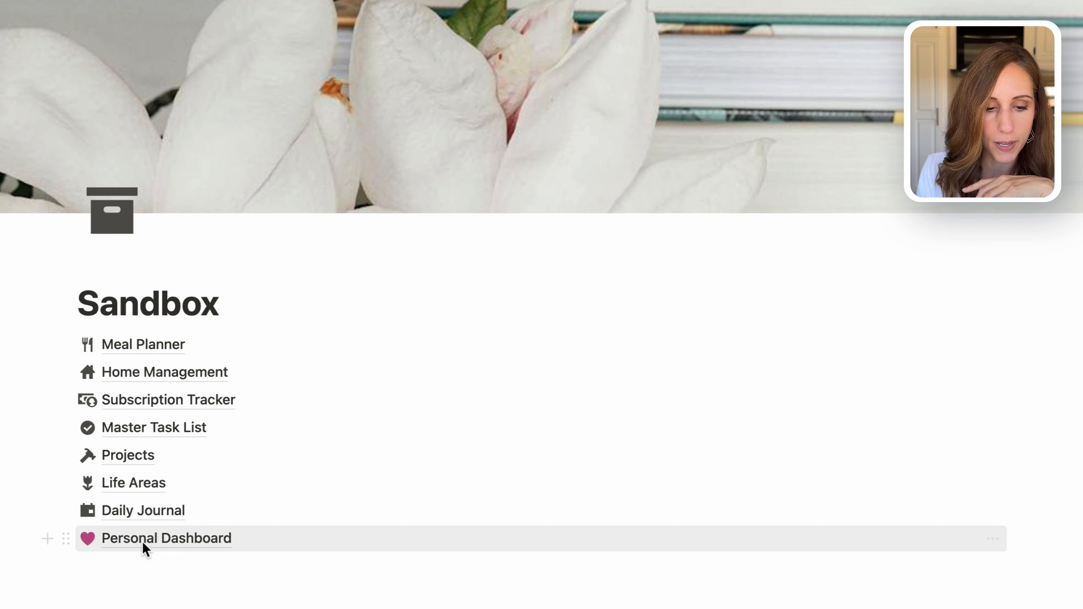
{"action": "left_click", "coordinate": [142, 539]}
{"action": "scroll", "coordinate": [440, 452], "scroll_direction": "down", "scroll_amount": 6}
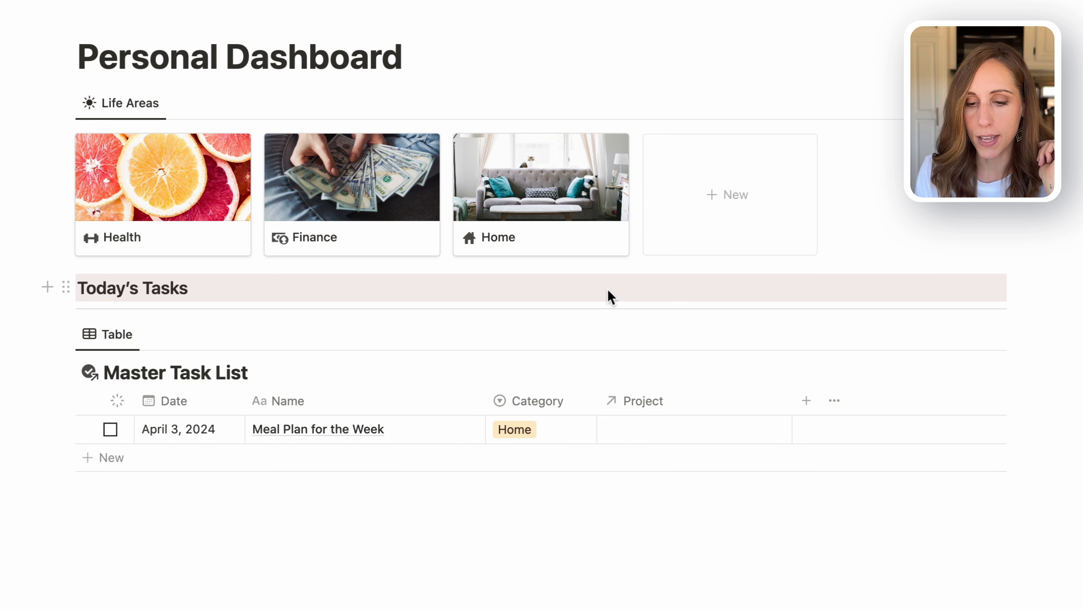
Hide the database title of the linked Master Task List table under Today's Tasks.
{"action": "left_click", "coordinate": [926, 334]}
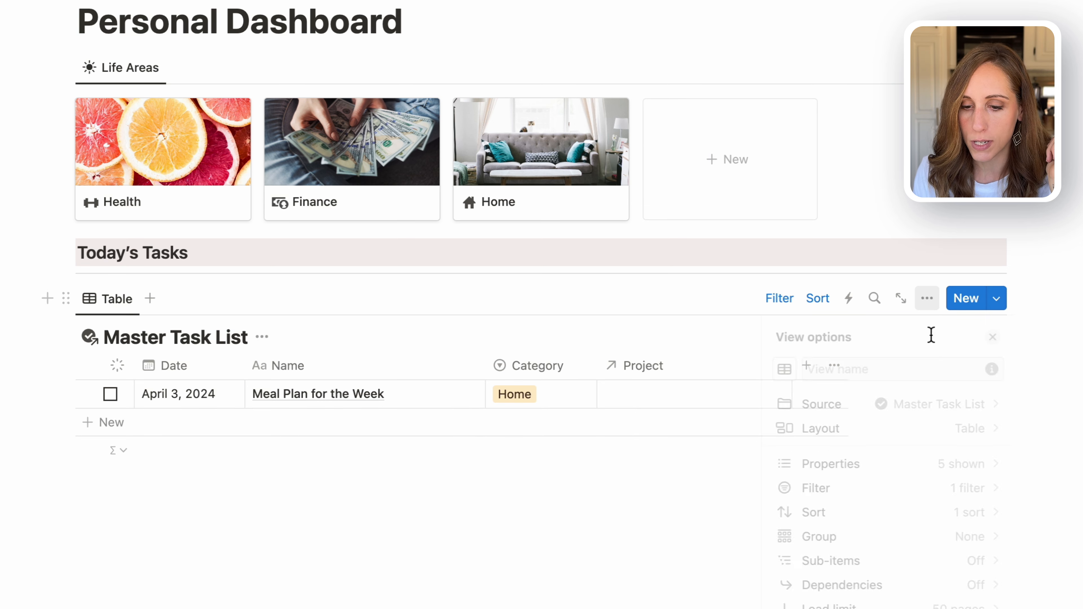
{"action": "left_click", "coordinate": [979, 431]}
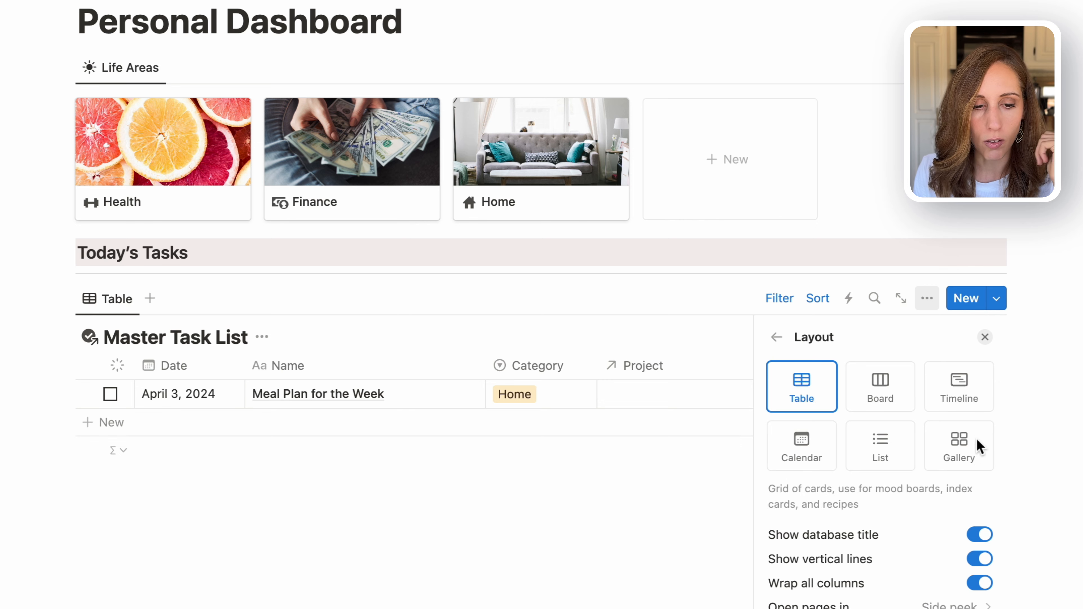
{"action": "left_click", "coordinate": [980, 535]}
{"action": "key", "text": "Escape"}
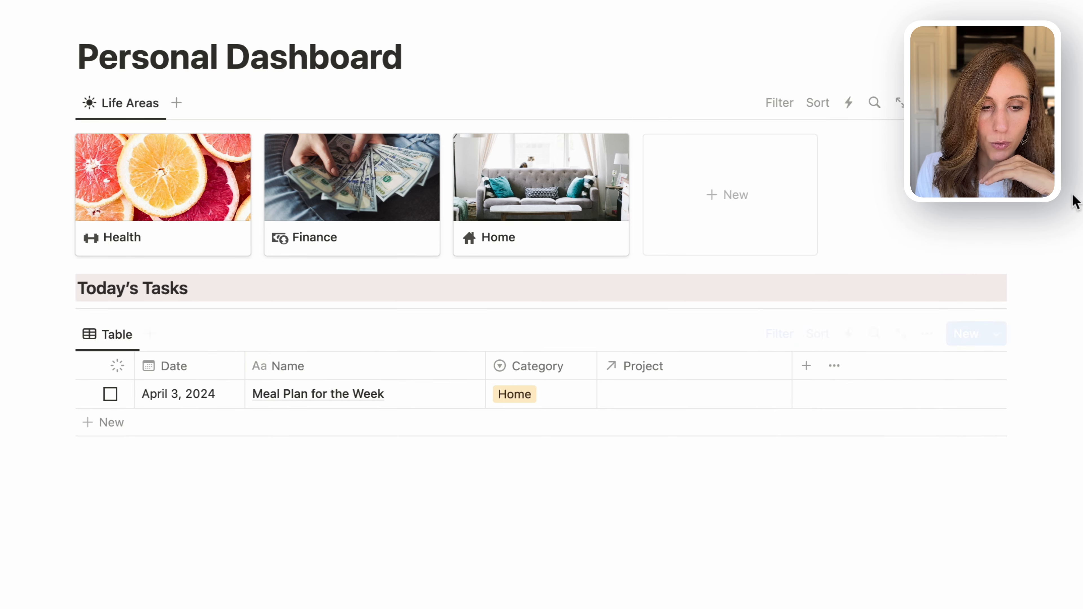
Rename the linked task table's view to "*" and give it the circled checkmark icon.
{"action": "left_click", "coordinate": [103, 337]}
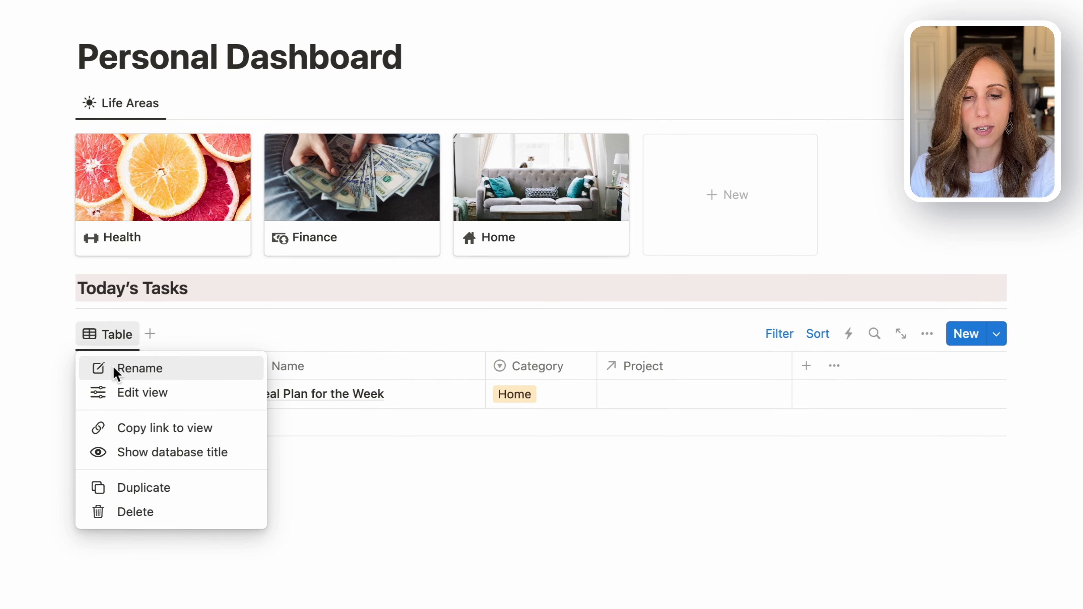
{"action": "left_click", "coordinate": [112, 367]}
{"action": "type", "text": "*"}
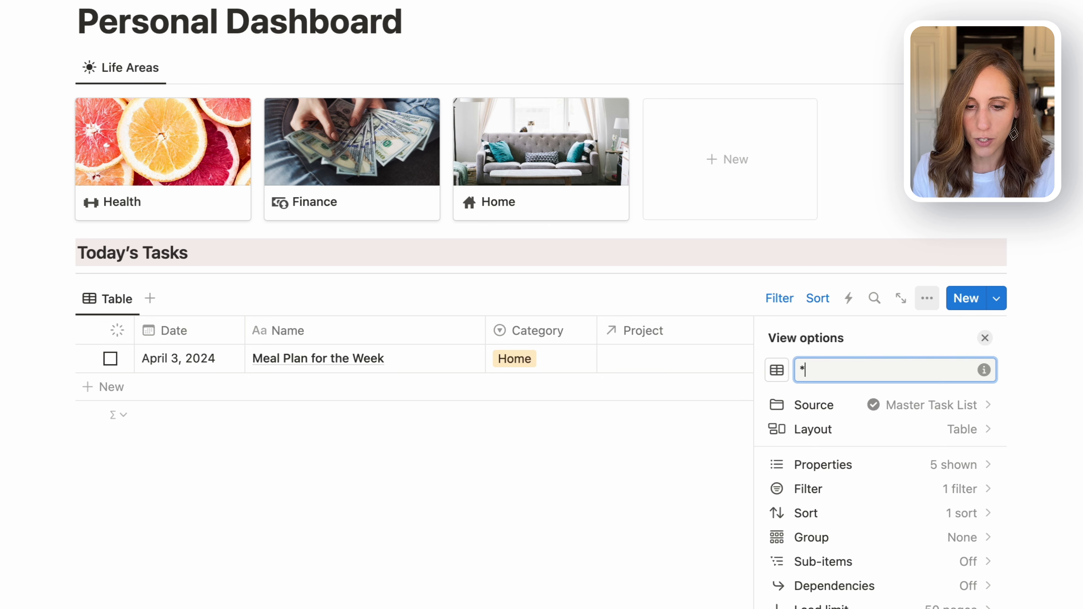
{"action": "left_click", "coordinate": [776, 370]}
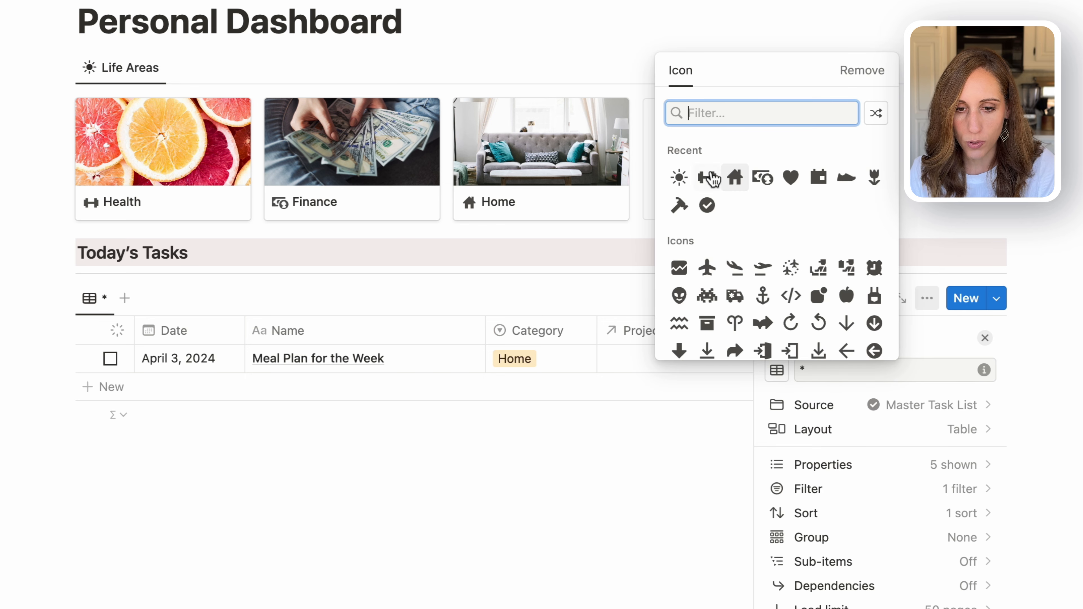
{"action": "left_click", "coordinate": [707, 206]}
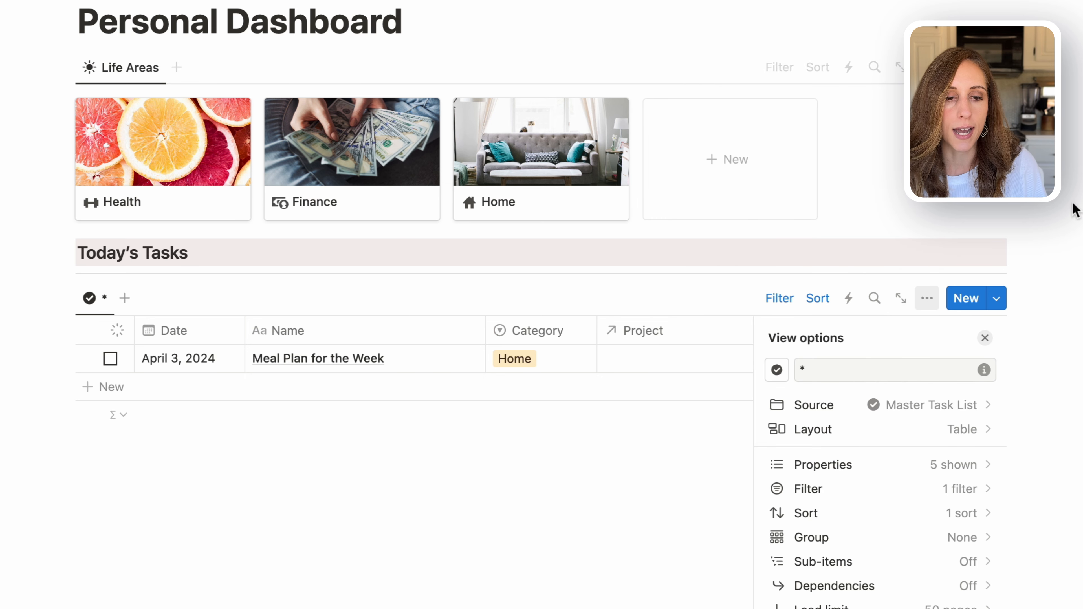
{"action": "left_click", "coordinate": [1058, 192]}
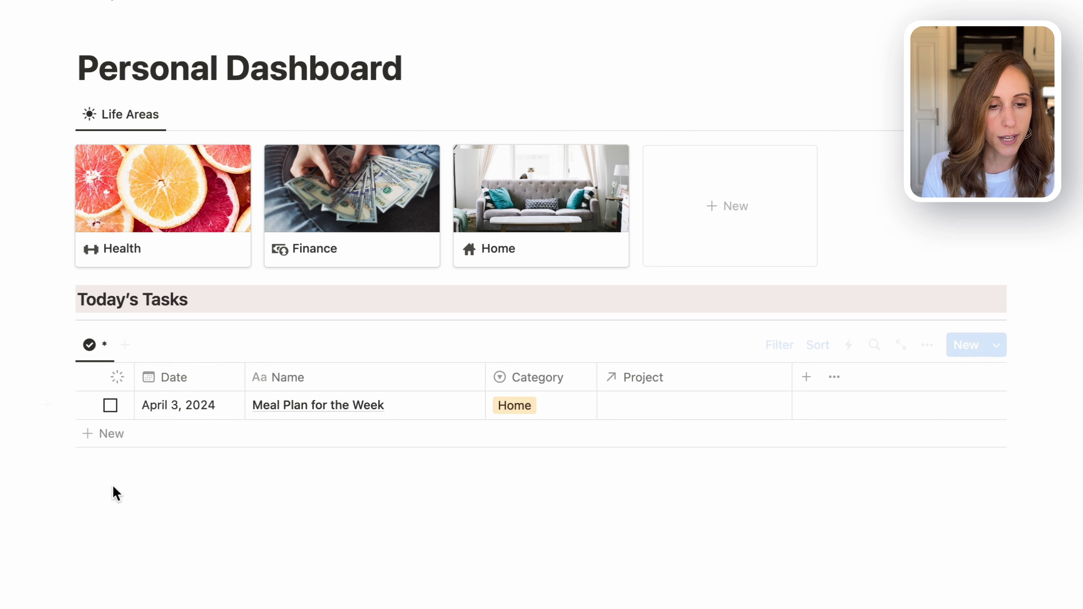
Duplicate the Today's Tasks heading with its divider, place the copy in a second column, and put the original divider under its own heading.
{"action": "left_click_drag", "start_coordinate": [19, 291], "coordinate": [89, 320]}
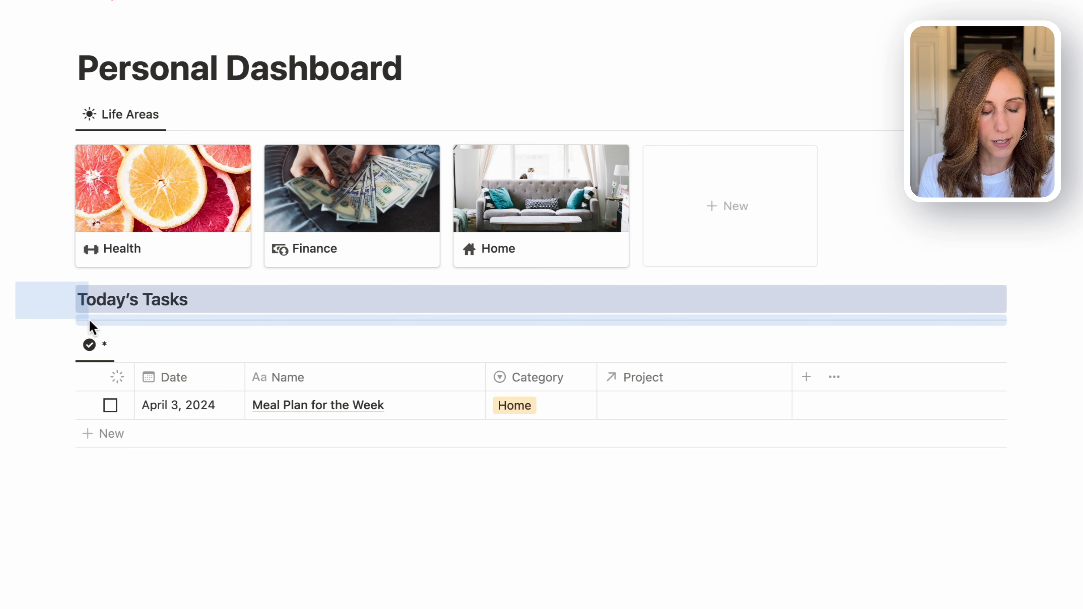
{"action": "key", "text": "super+d"}
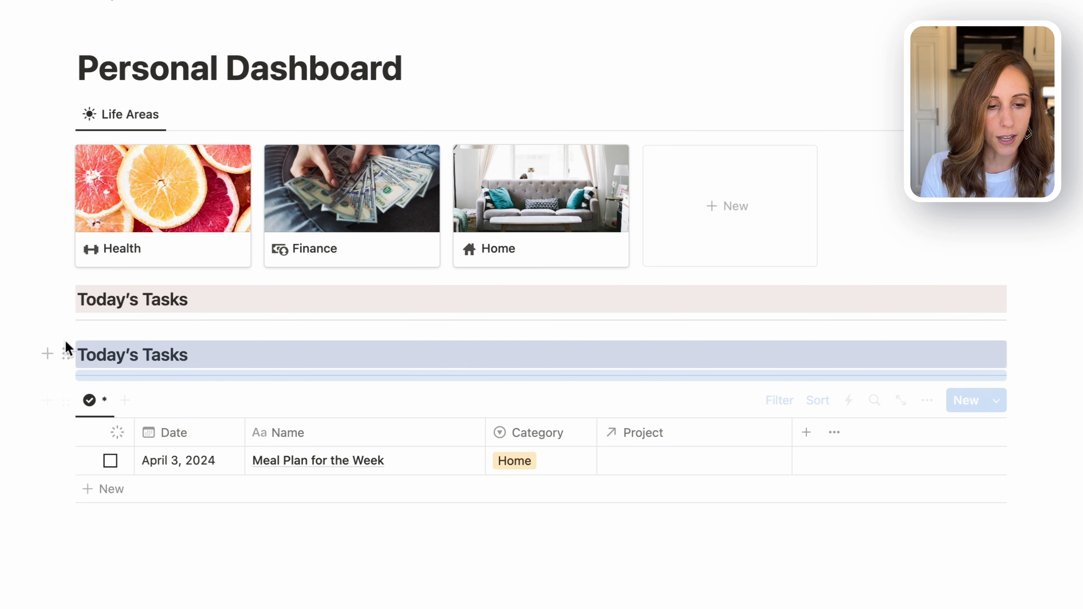
{"action": "left_click_drag", "start_coordinate": [65, 354], "coordinate": [1031, 307]}
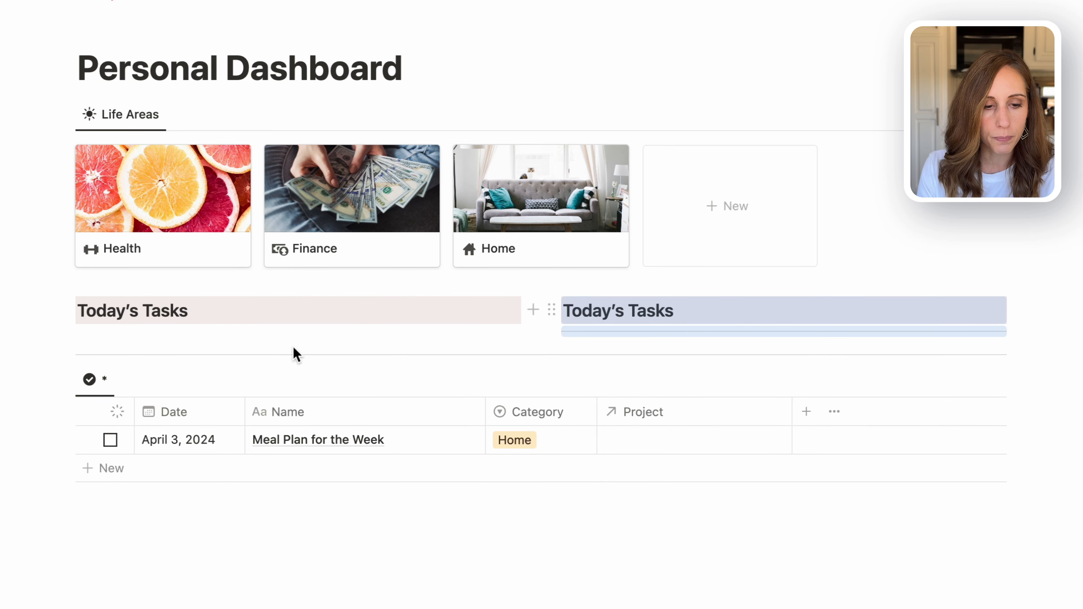
{"action": "left_click_drag", "start_coordinate": [68, 353], "coordinate": [74, 337]}
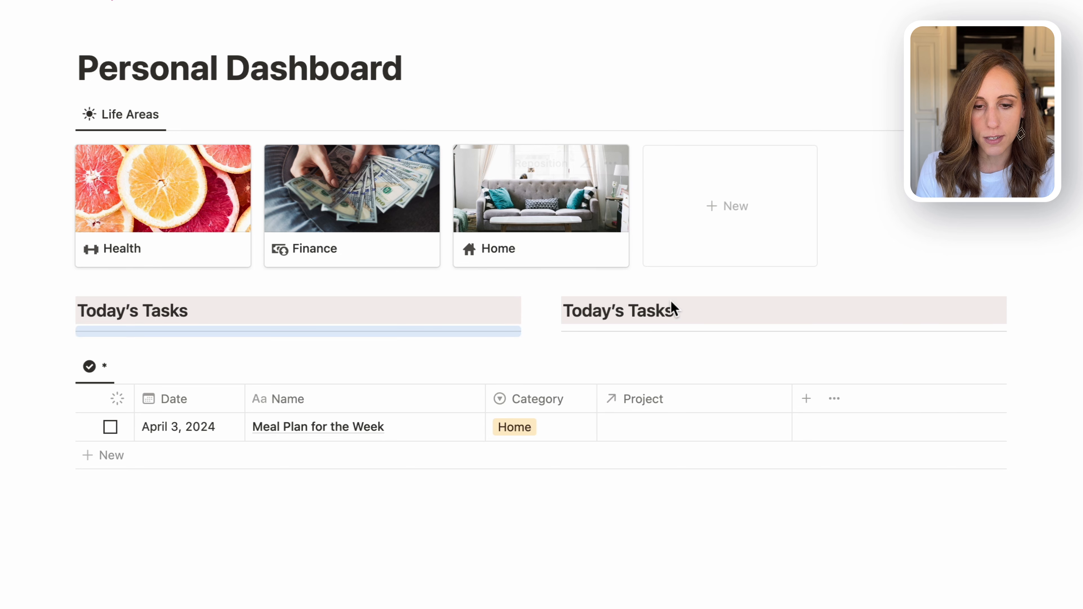
Change the copied heading's text to "Current Project" and widen the Today's Tasks column.
{"action": "left_click_drag", "start_coordinate": [678, 310], "coordinate": [569, 315]}
{"action": "type", "text": "Current Project"}
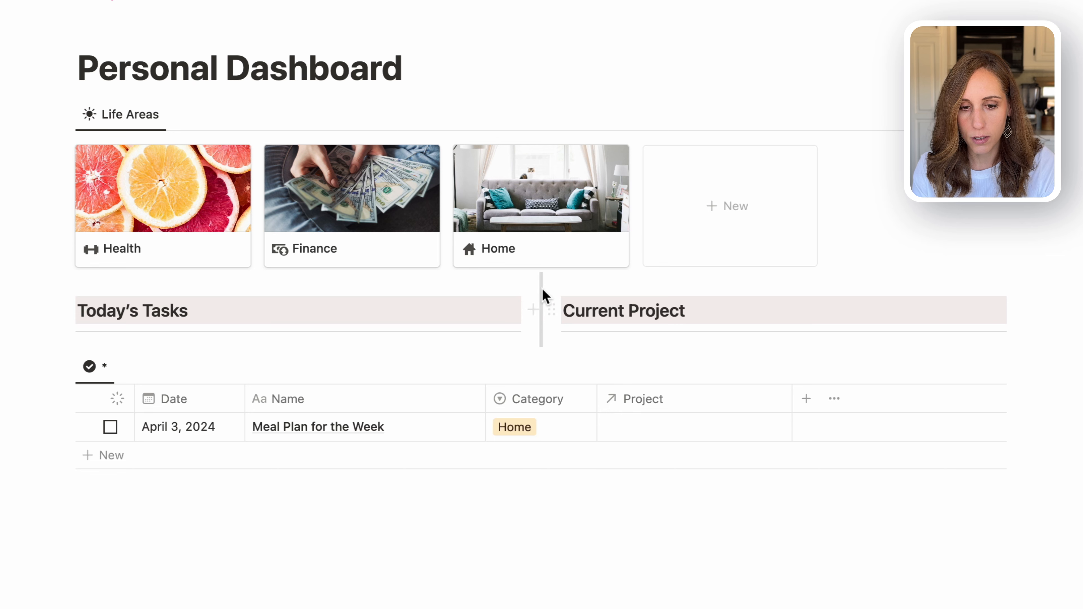
{"action": "left_click_drag", "start_coordinate": [541, 298], "coordinate": [654, 304]}
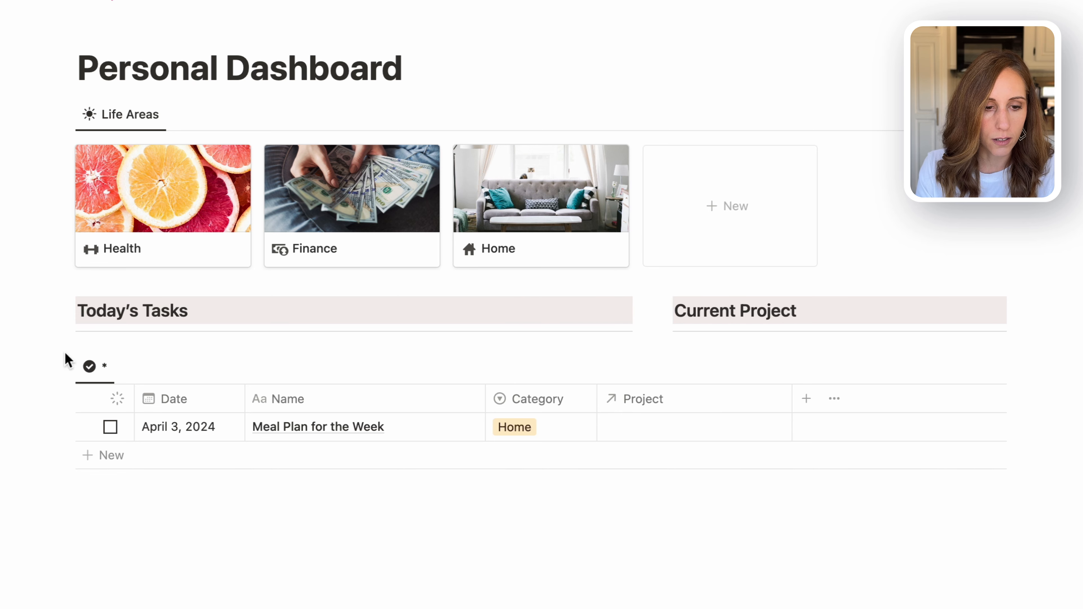
Move the linked task table into the Today's Tasks column beneath the divider and resize its table columns to fit the narrower space.
{"action": "left_click_drag", "start_coordinate": [65, 366], "coordinate": [51, 337]}
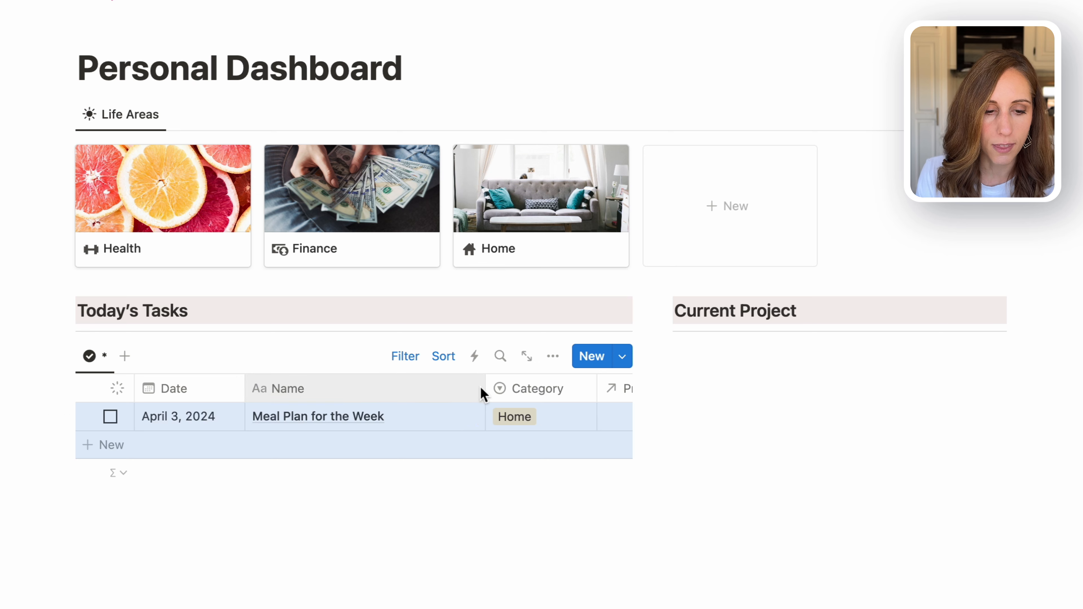
{"action": "left_click_drag", "start_coordinate": [486, 391], "coordinate": [401, 379]}
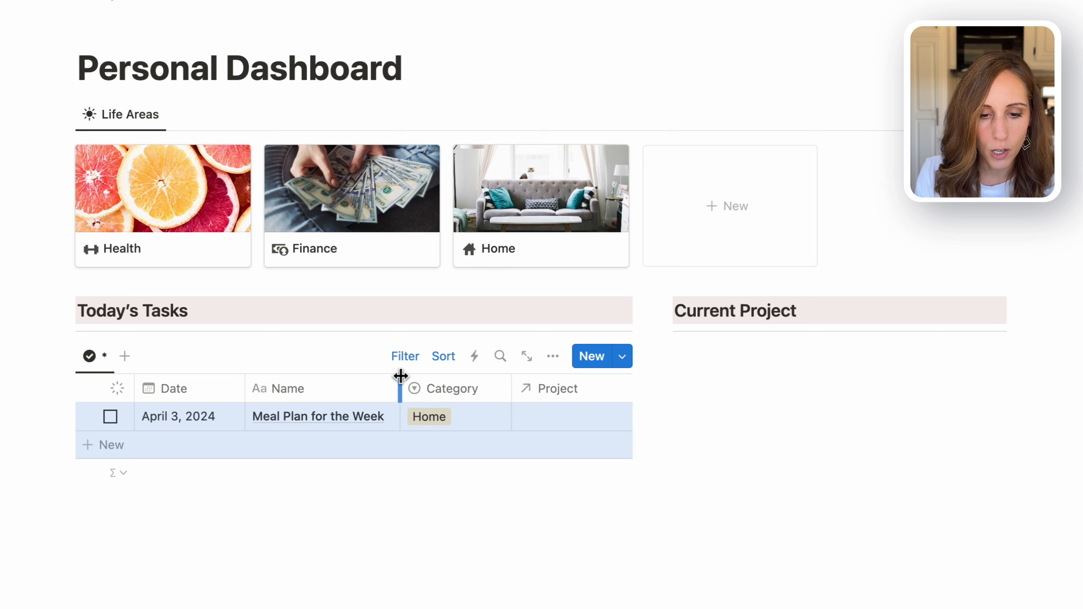
{"action": "left_click_drag", "start_coordinate": [512, 387], "coordinate": [488, 387]}
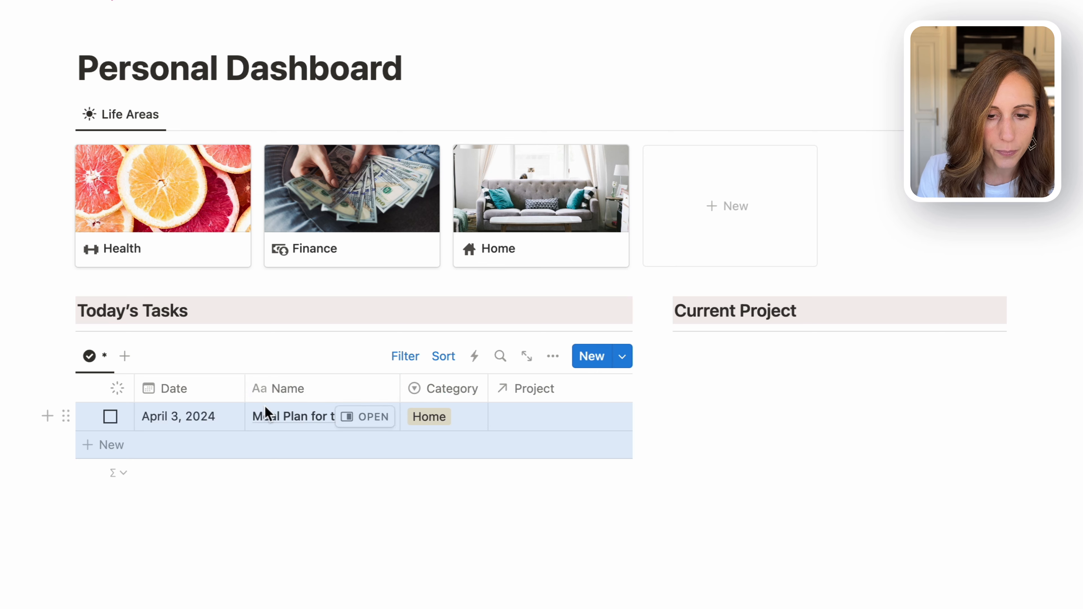
{"action": "mouse_move", "coordinate": [245, 393]}
{"action": "left_mouse_down"}
{"action": "mouse_move", "coordinate": [221, 393]}
{"action": "mouse_move", "coordinate": [247, 388]}
{"action": "left_mouse_up"}
Insert a linked view of the Projects database under Current Project as a new empty view with the Gallery layout.
{"action": "left_click", "coordinate": [745, 356]}
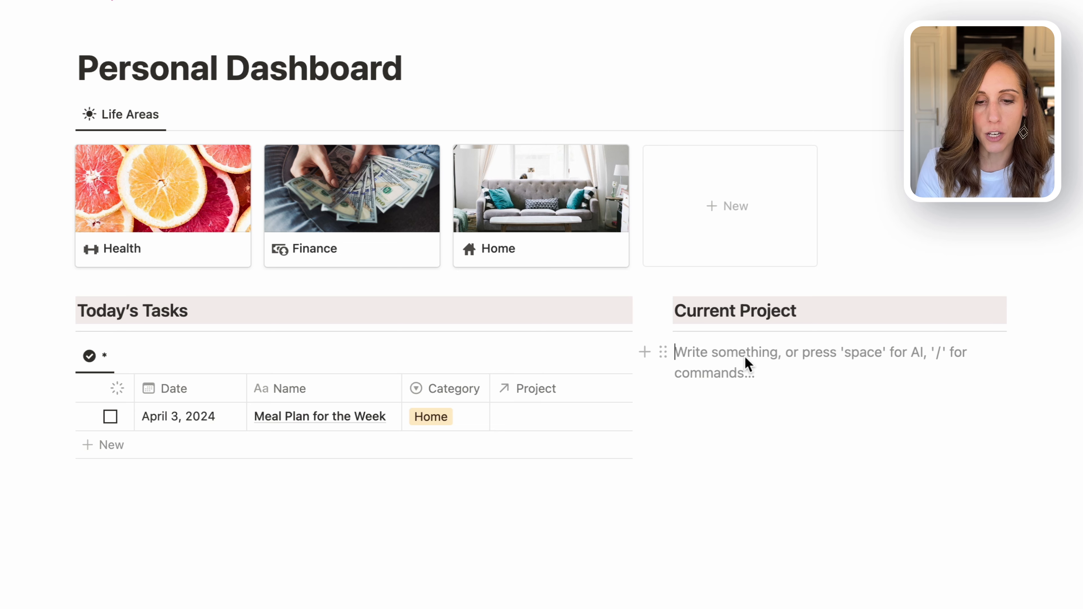
{"action": "type", "text": "/linked"}
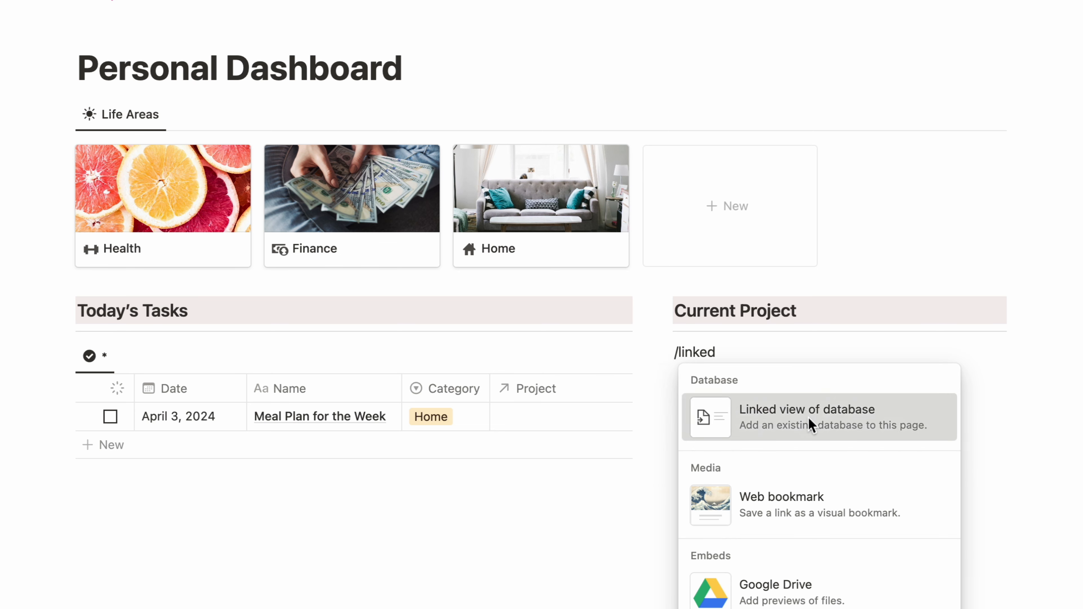
{"action": "left_click", "coordinate": [812, 425]}
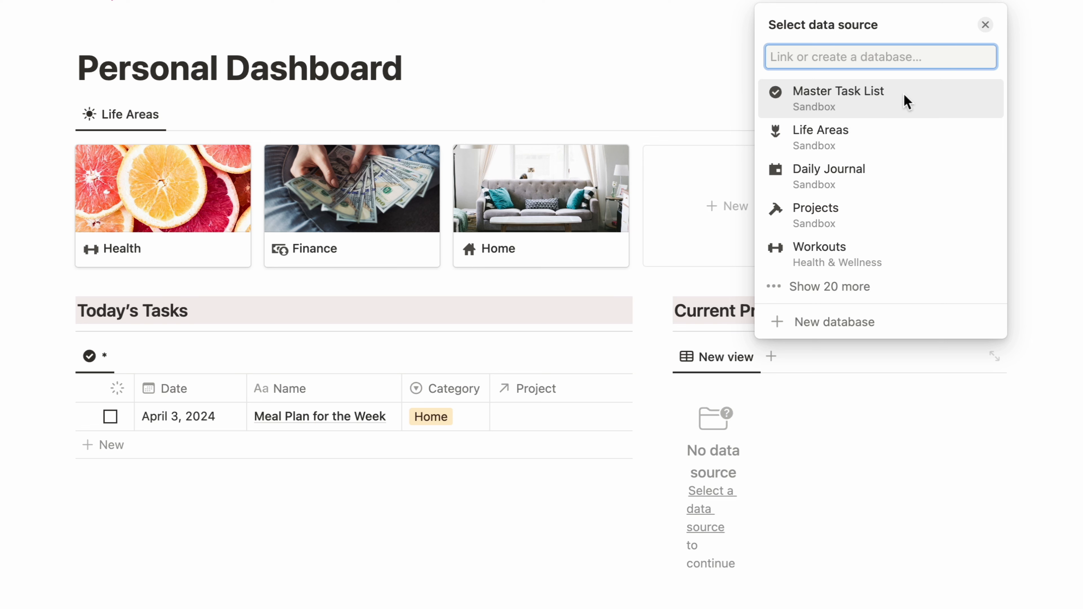
{"action": "left_click", "coordinate": [824, 213]}
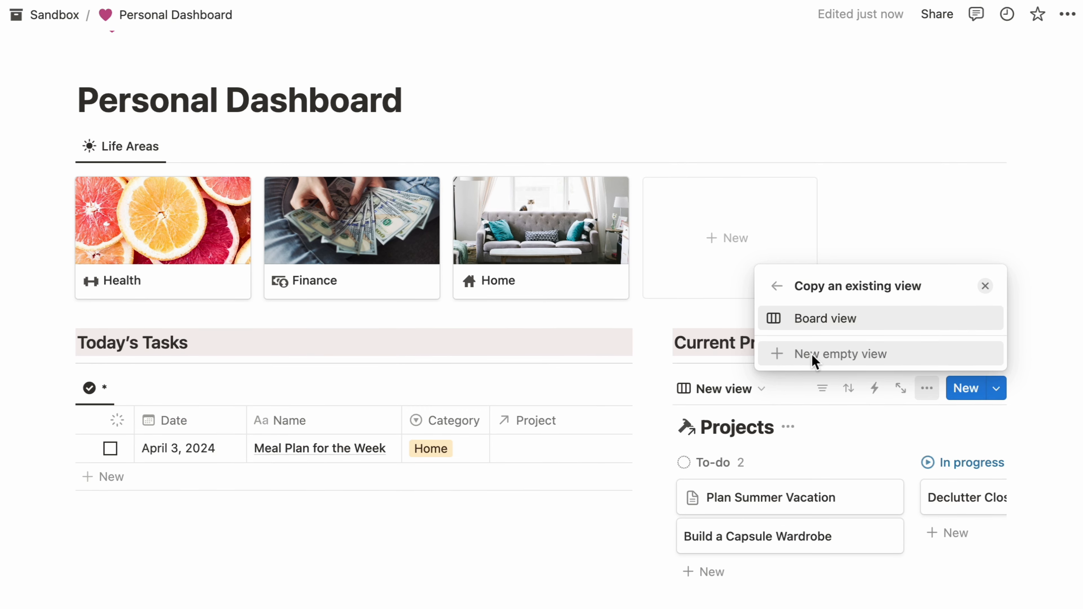
{"action": "left_click", "coordinate": [816, 323]}
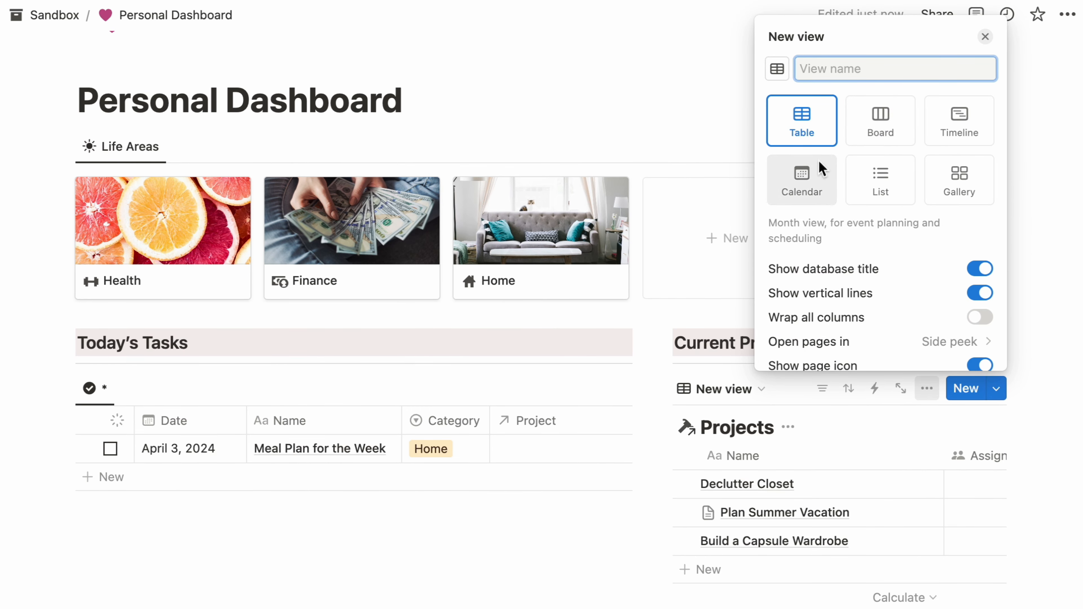
{"action": "left_click", "coordinate": [951, 179]}
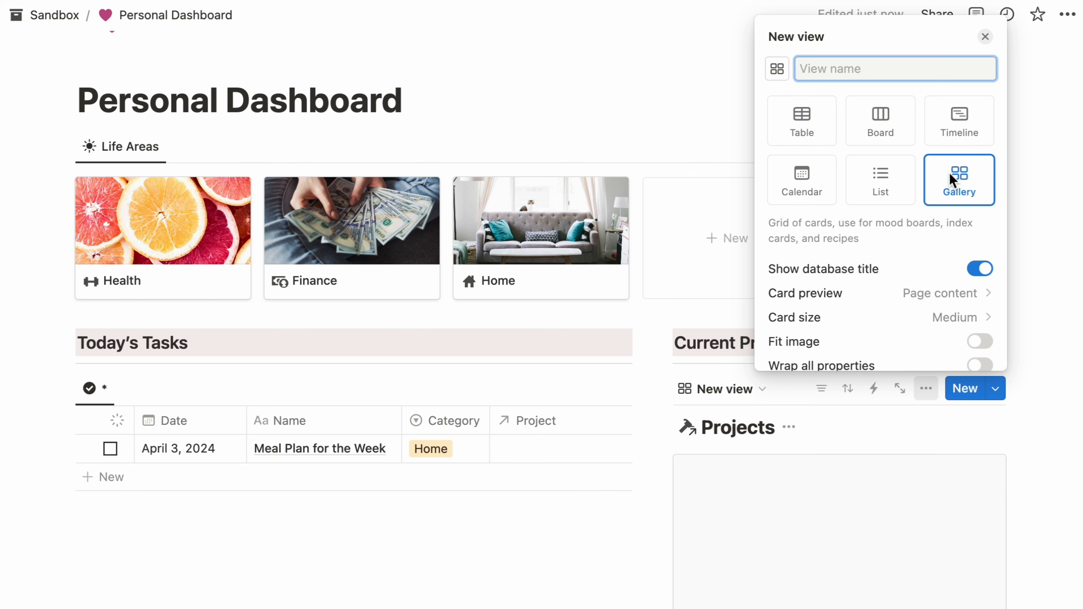
Hide the Projects gallery's database title, set its card preview to Page cover, and set its card size to Small.
{"action": "left_click", "coordinate": [980, 269]}
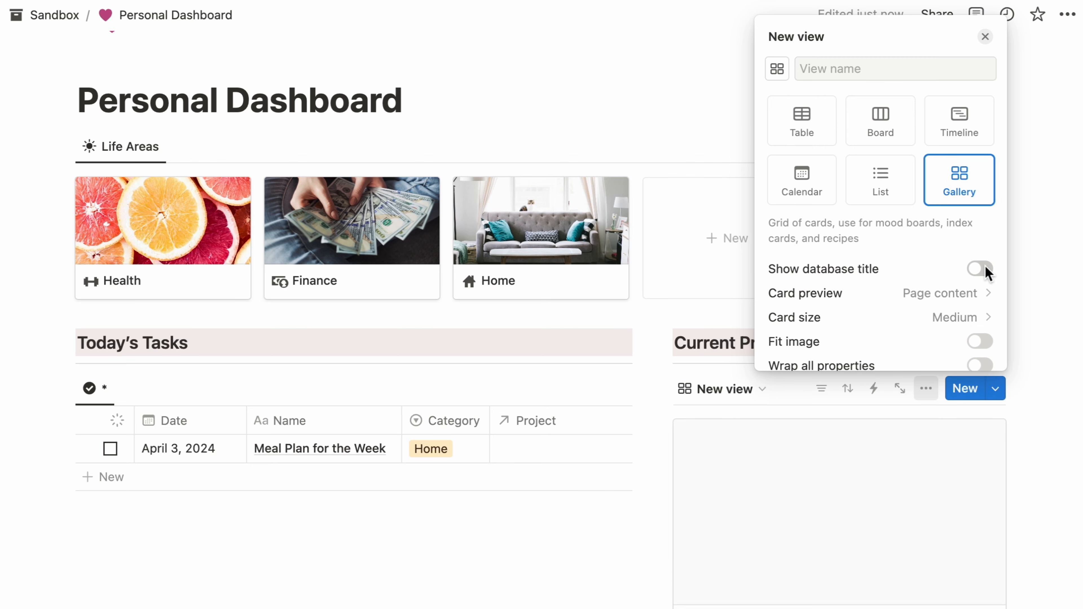
{"action": "left_click", "coordinate": [963, 302]}
{"action": "left_click", "coordinate": [906, 347]}
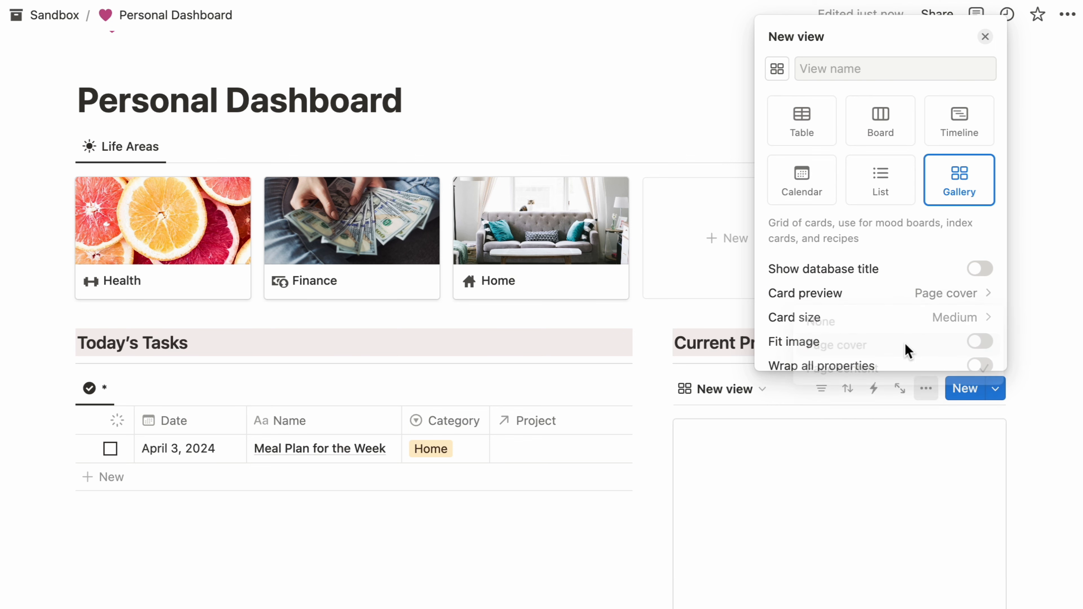
{"action": "left_click", "coordinate": [980, 320]}
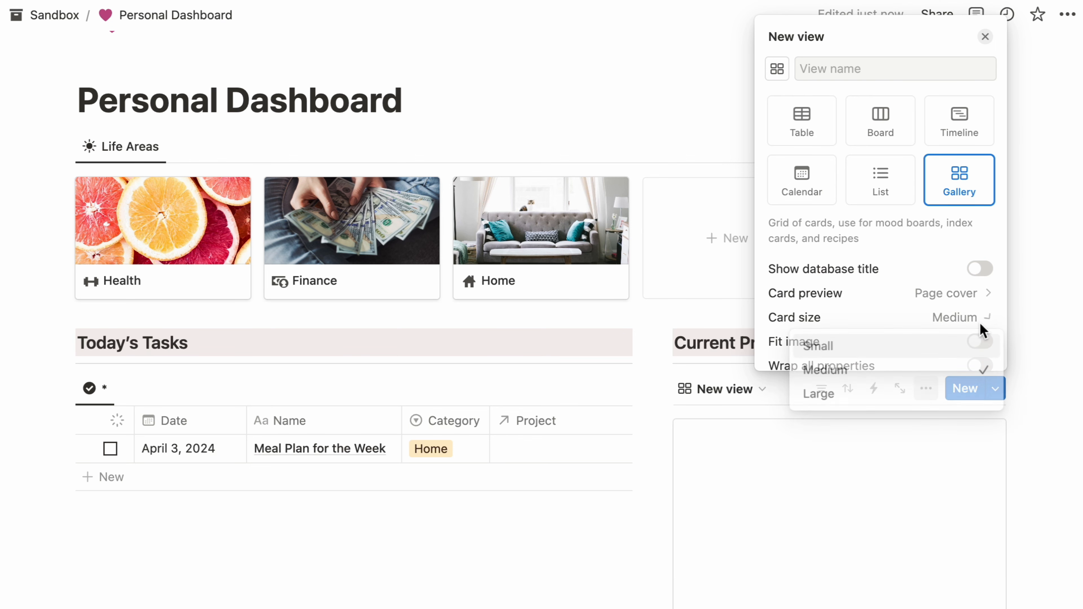
{"action": "left_click", "coordinate": [916, 348]}
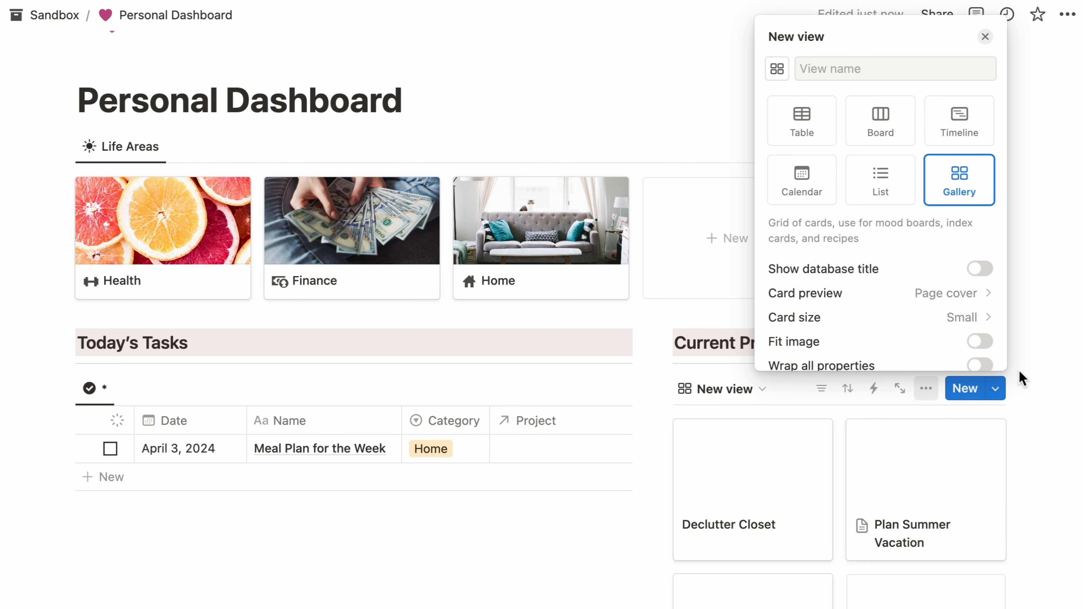